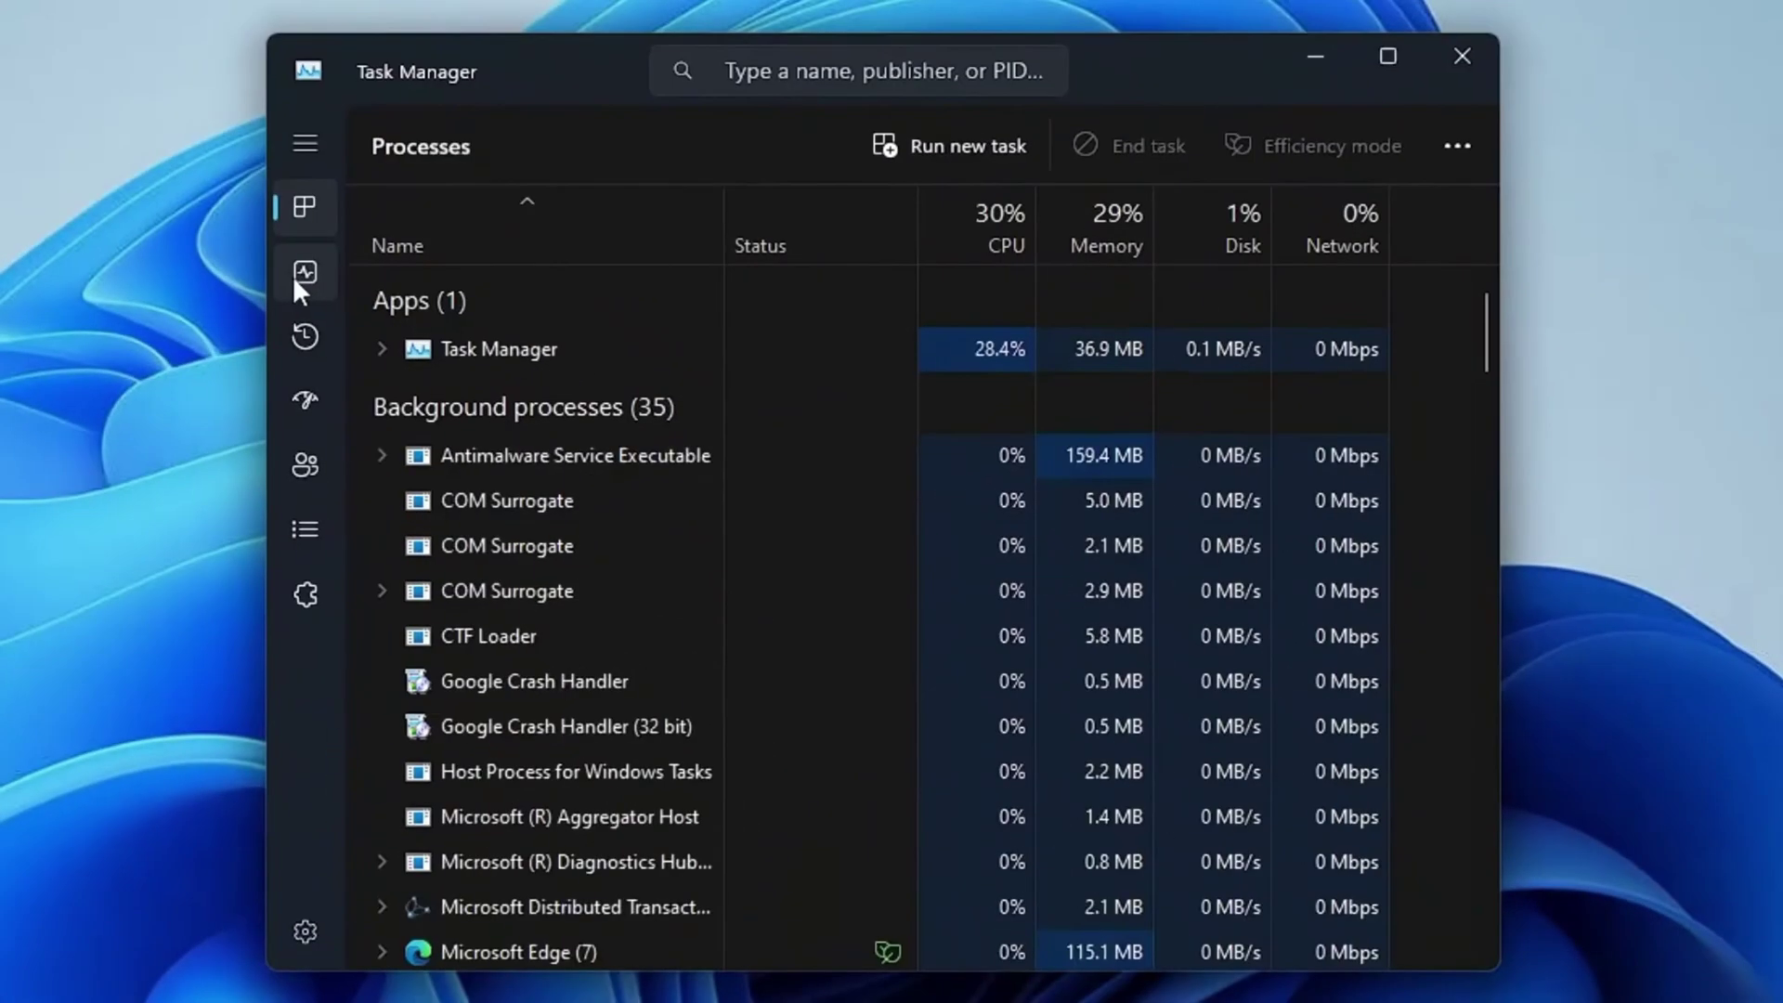
- Check Task Manager's Memory and CPU performance readings (2% CPU, 131 processes)
click(299, 273)
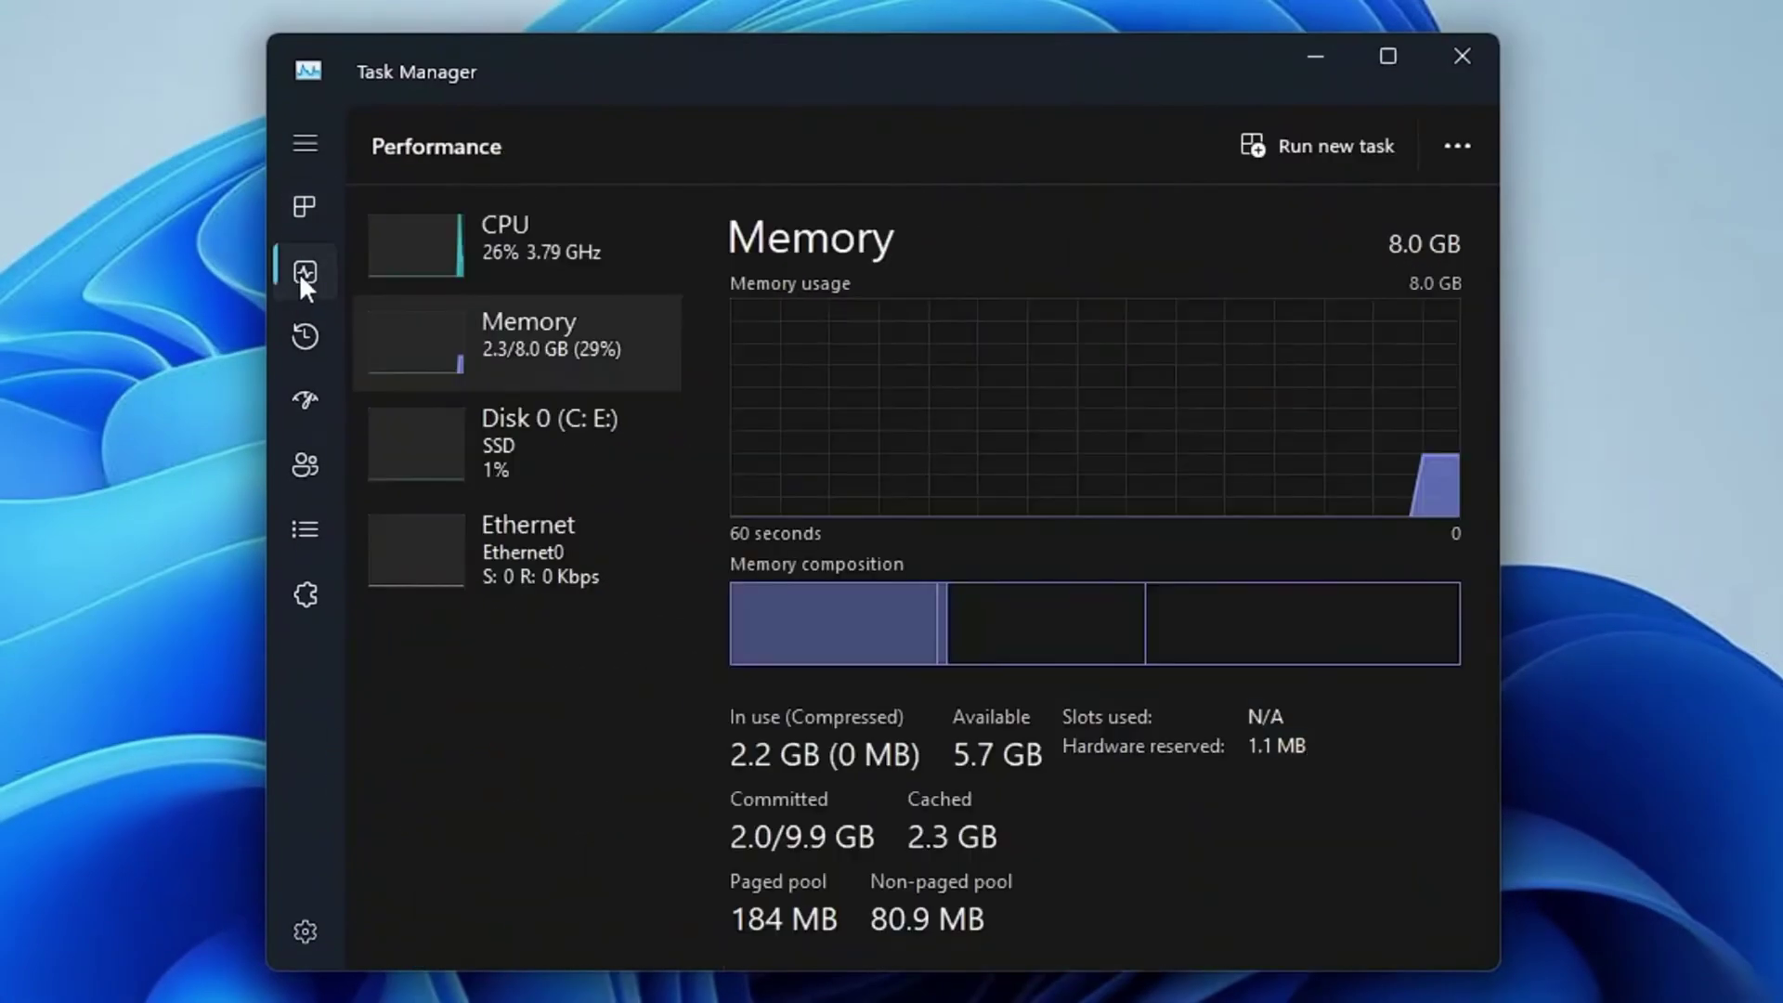
click(539, 270)
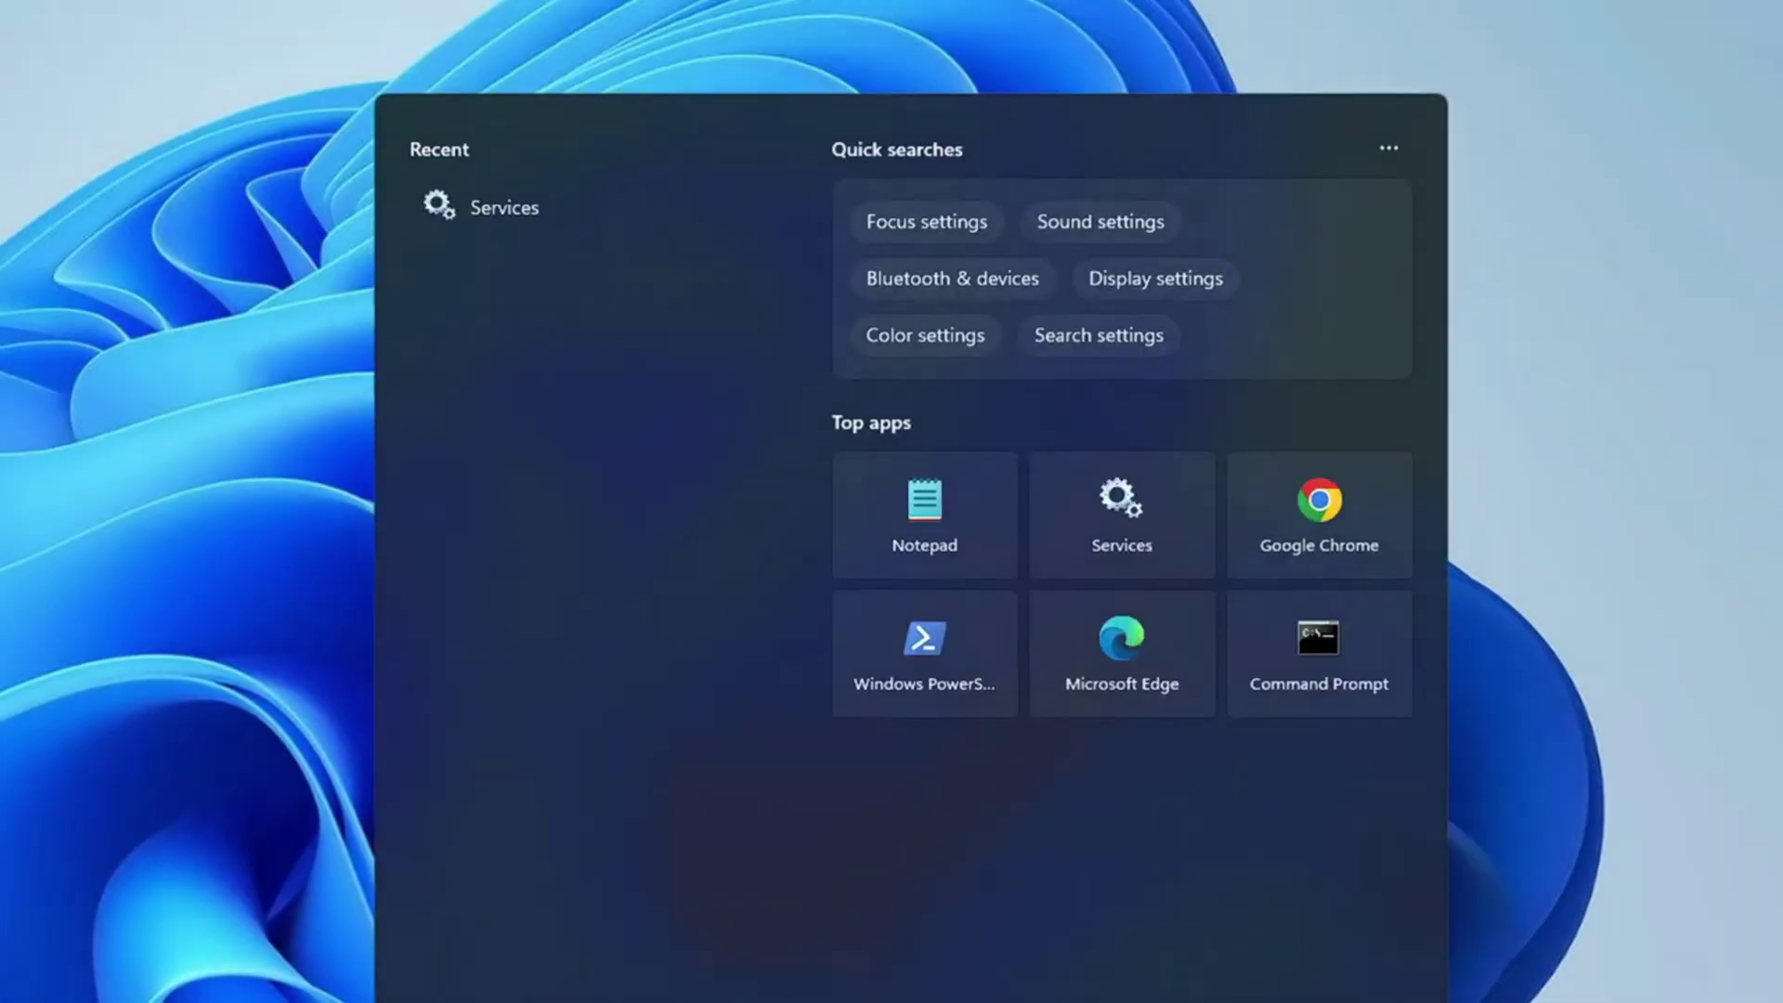
text(powershell)
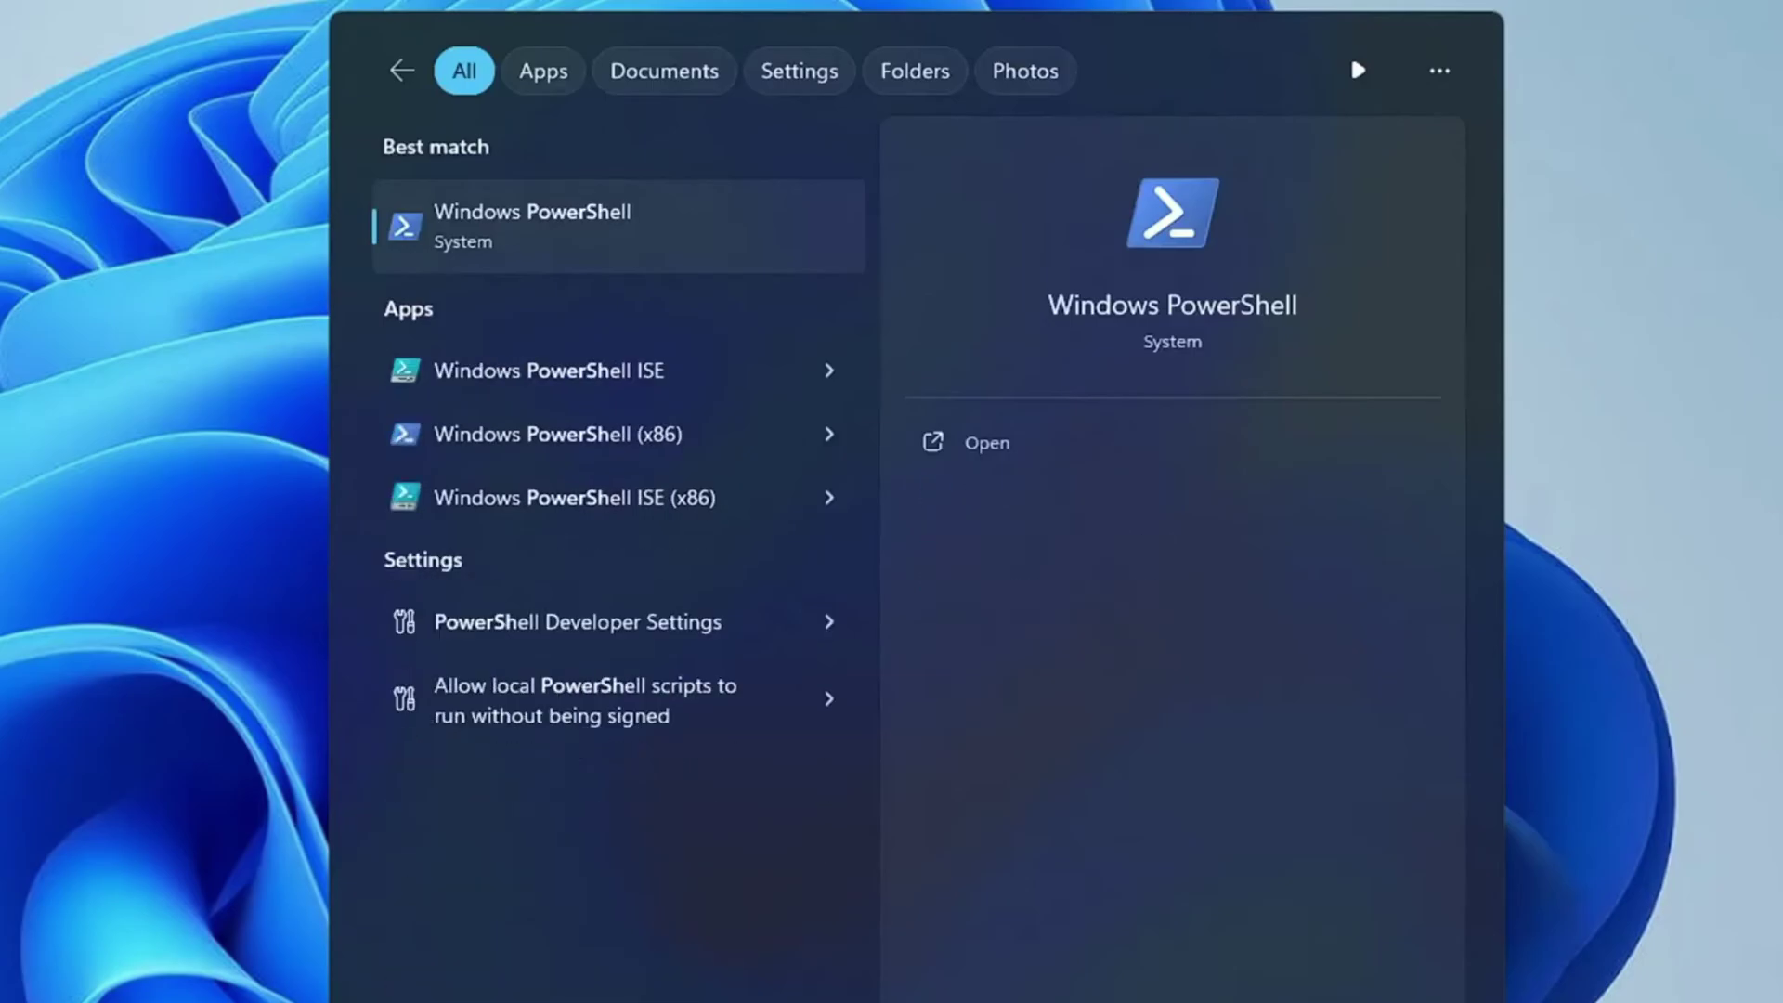
right_click(567, 247)
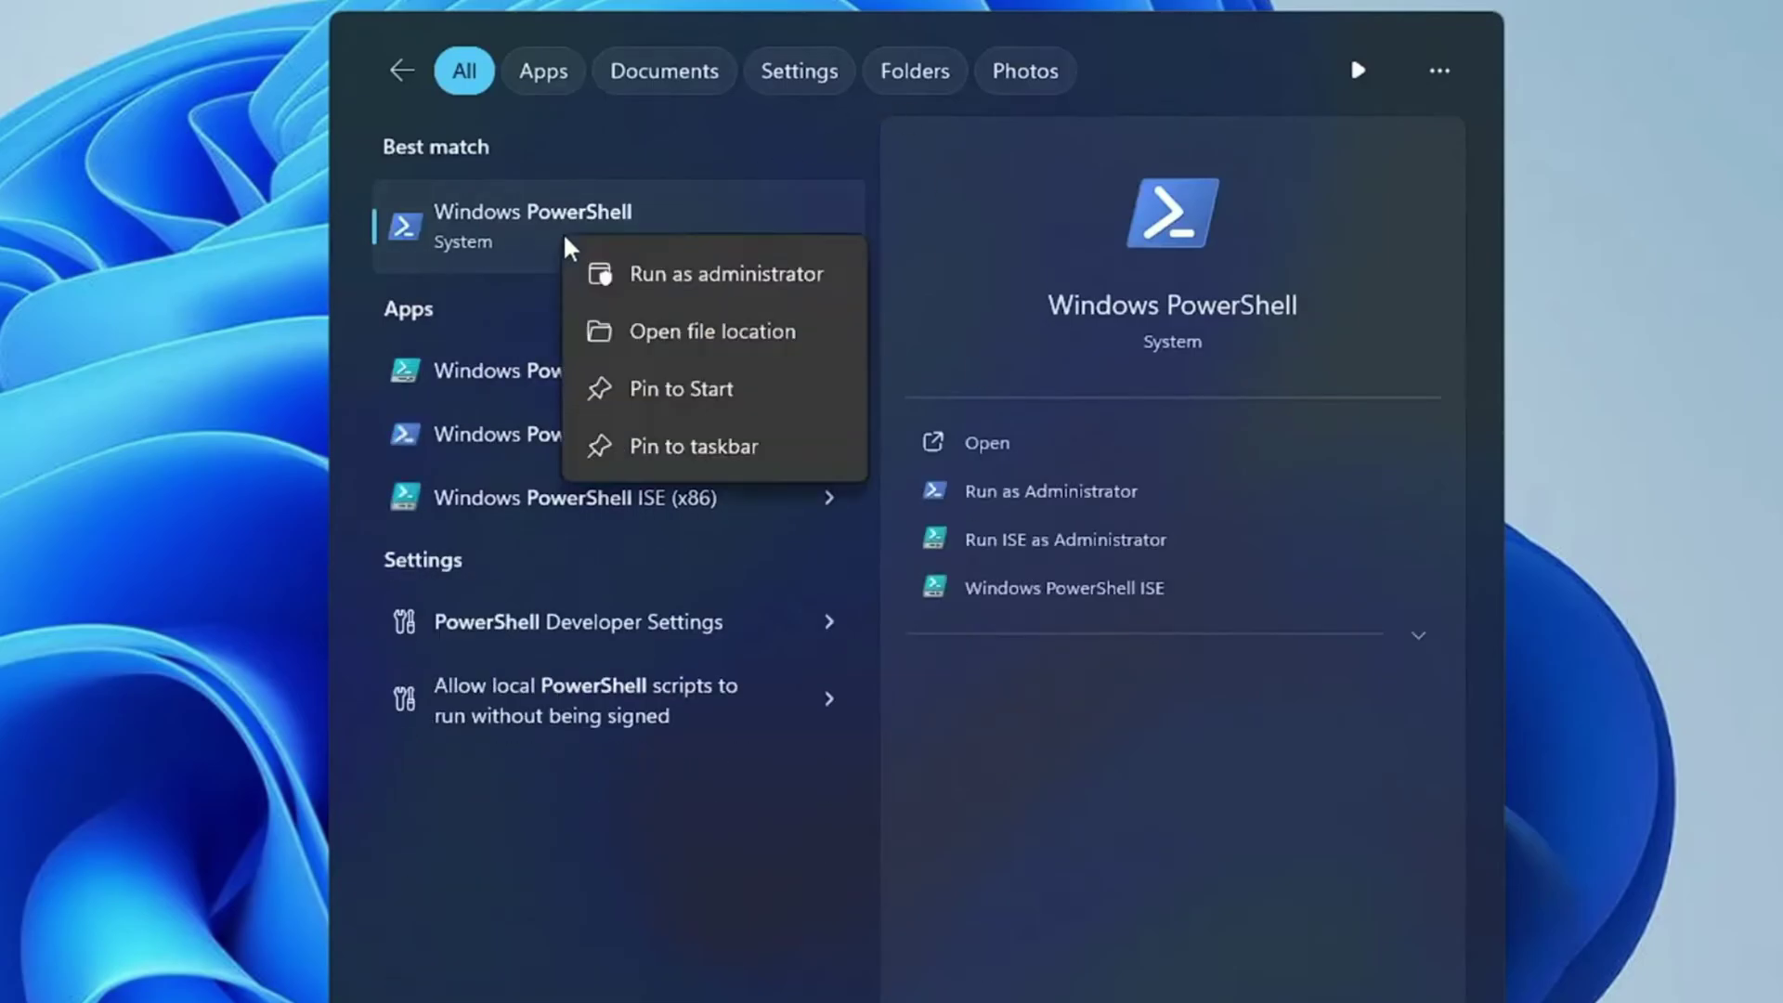
click(684, 277)
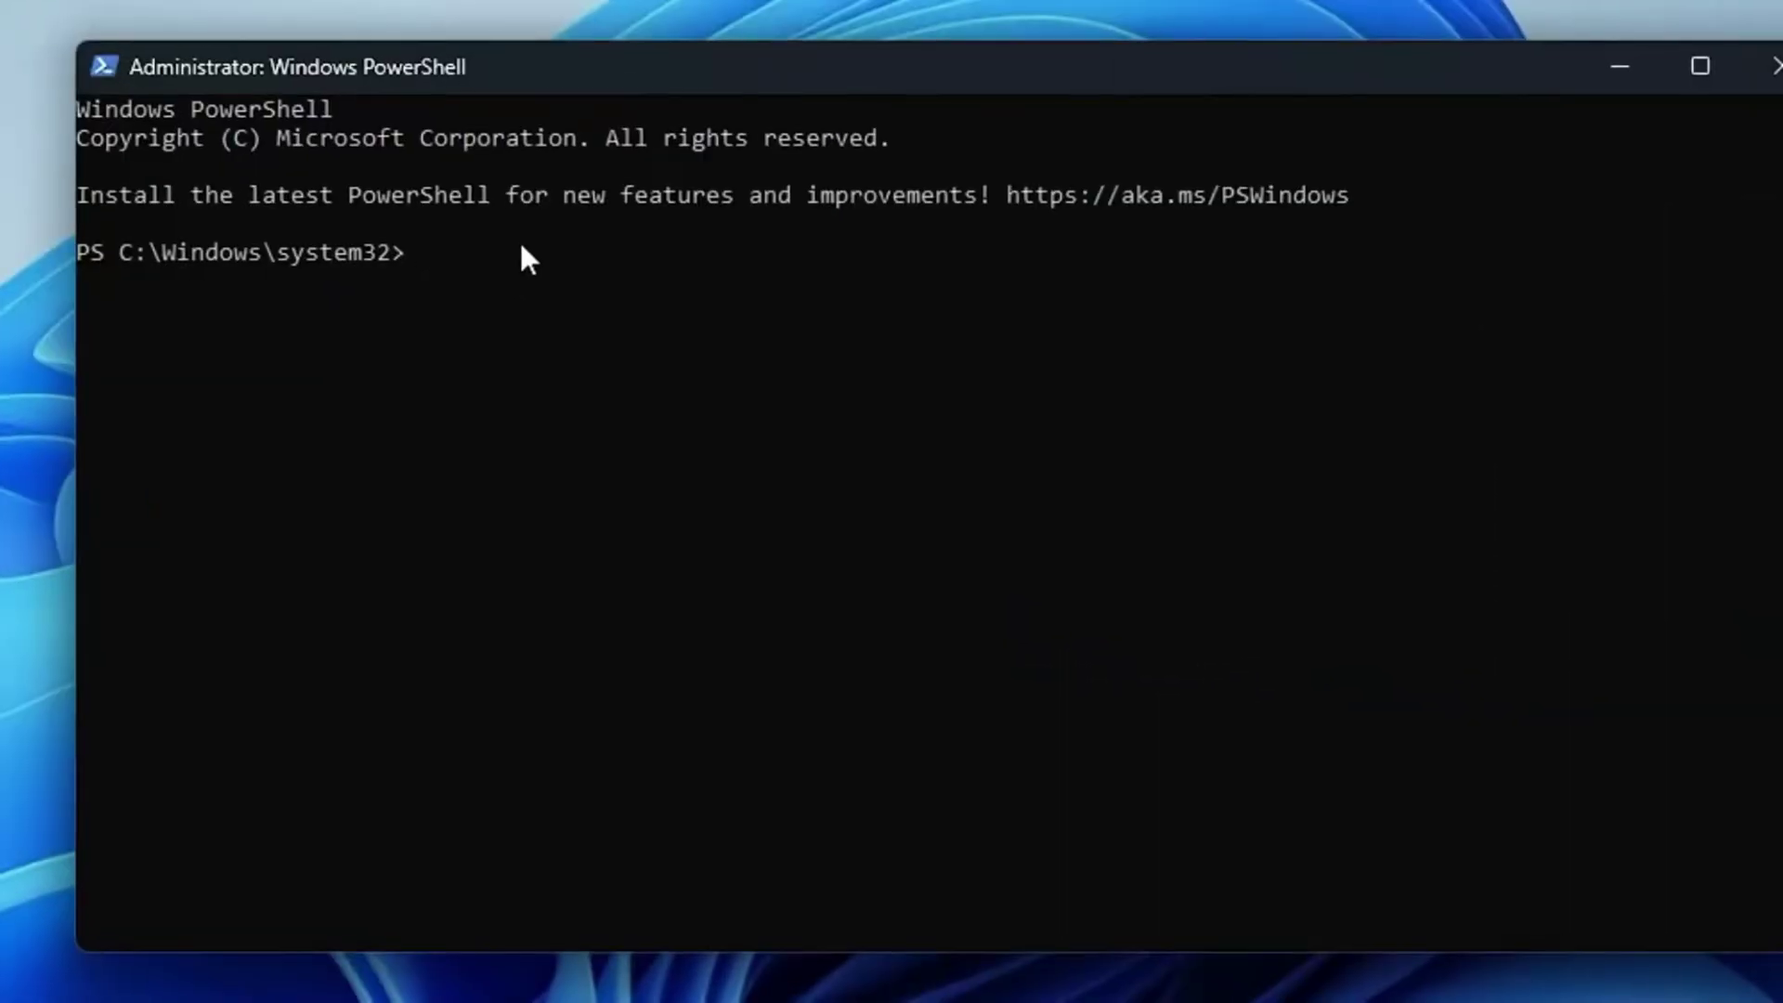
text(iwr -useb https://christitus.com/win | iex)
key(Return)
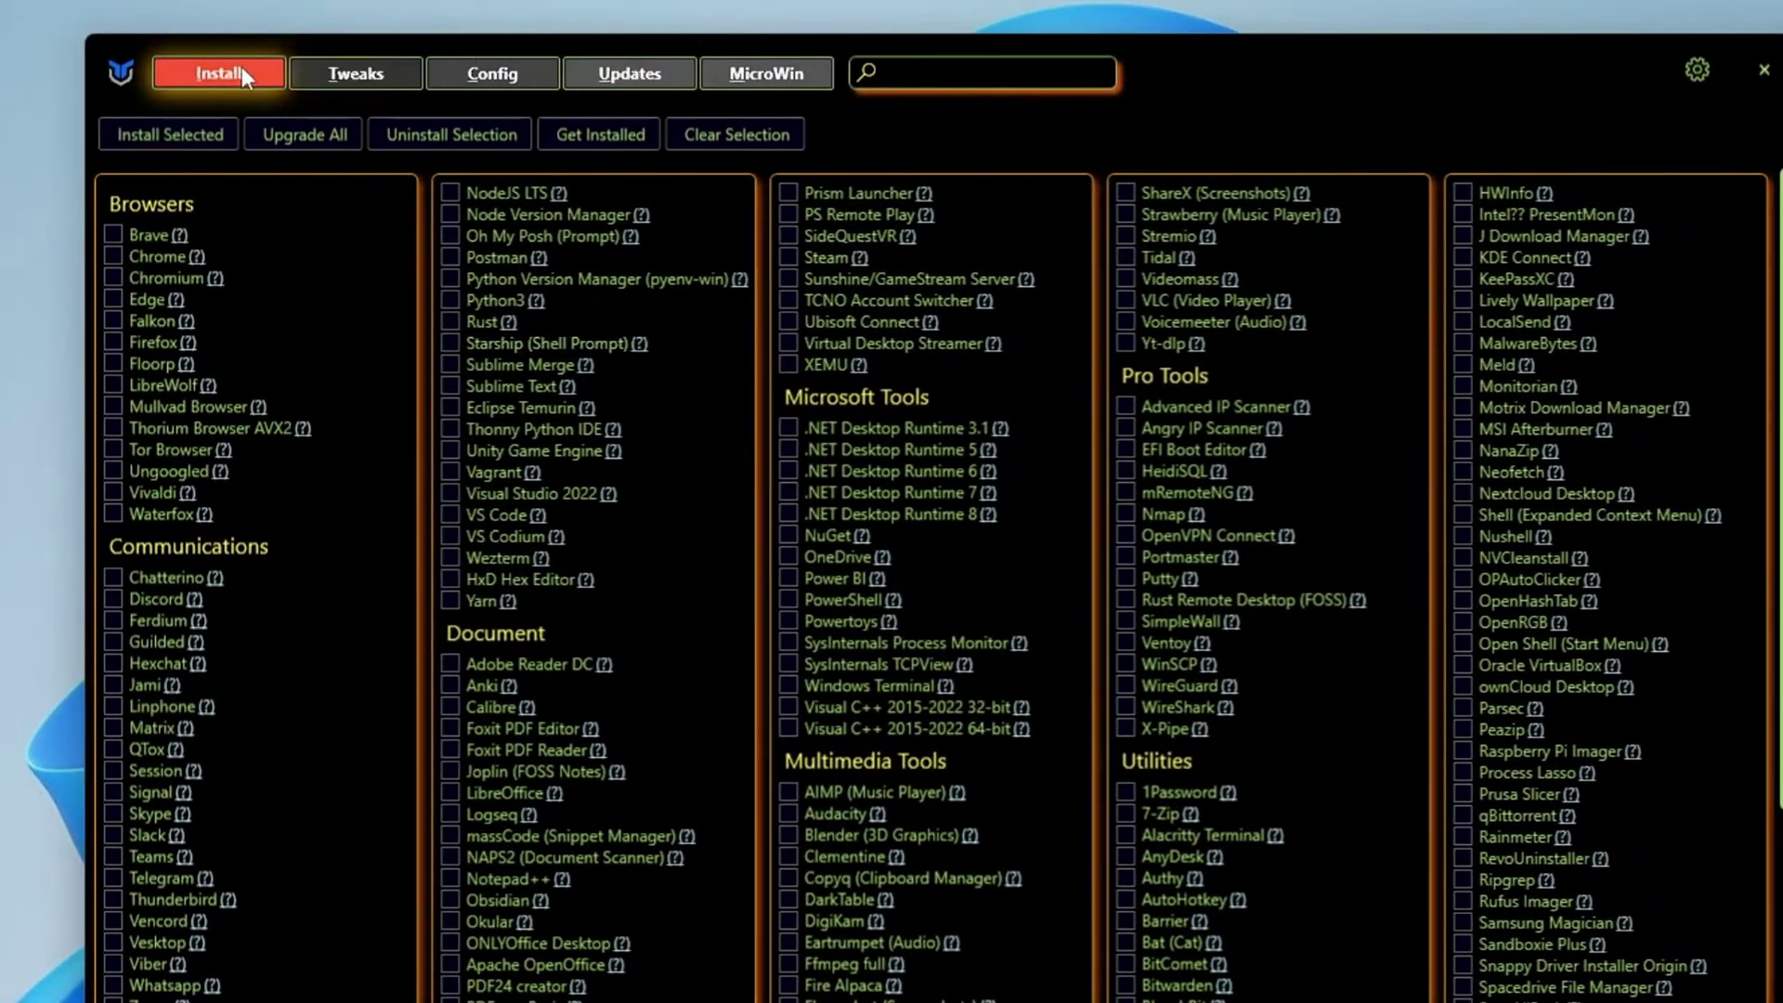
- Preview WinUtil's Tweaks, Config, Updates and MicroWin pages in turn
click(344, 76)
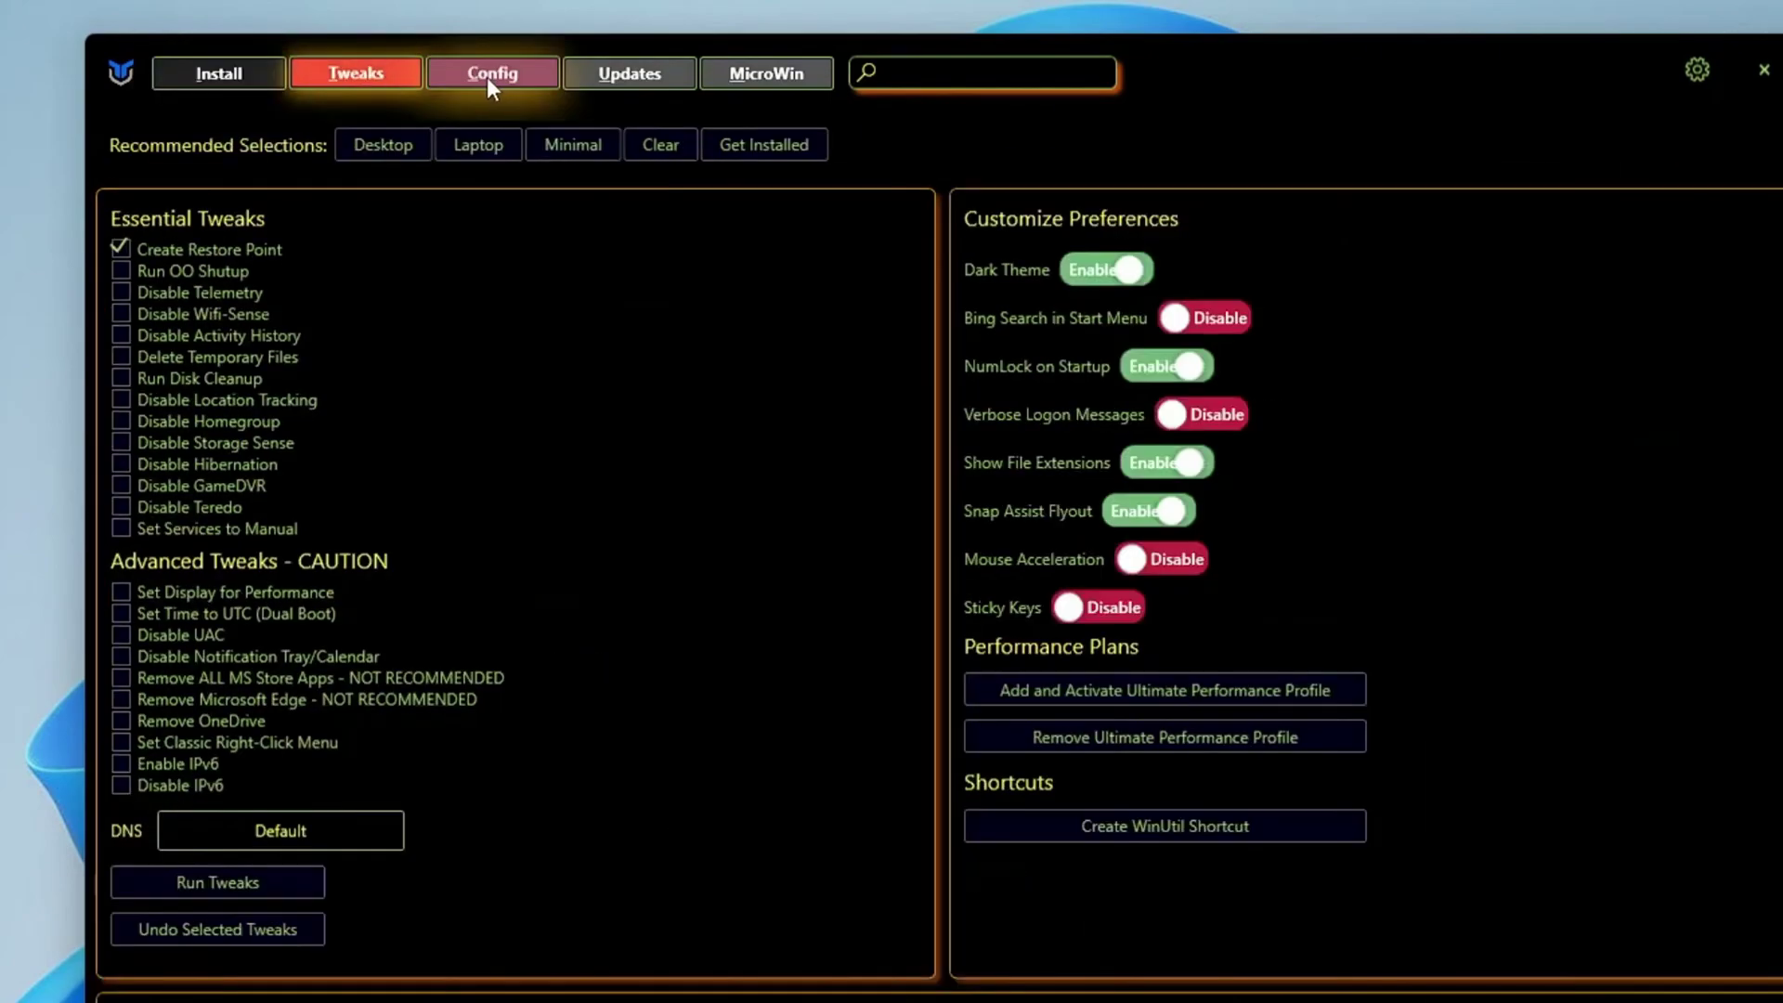
click(489, 80)
click(620, 75)
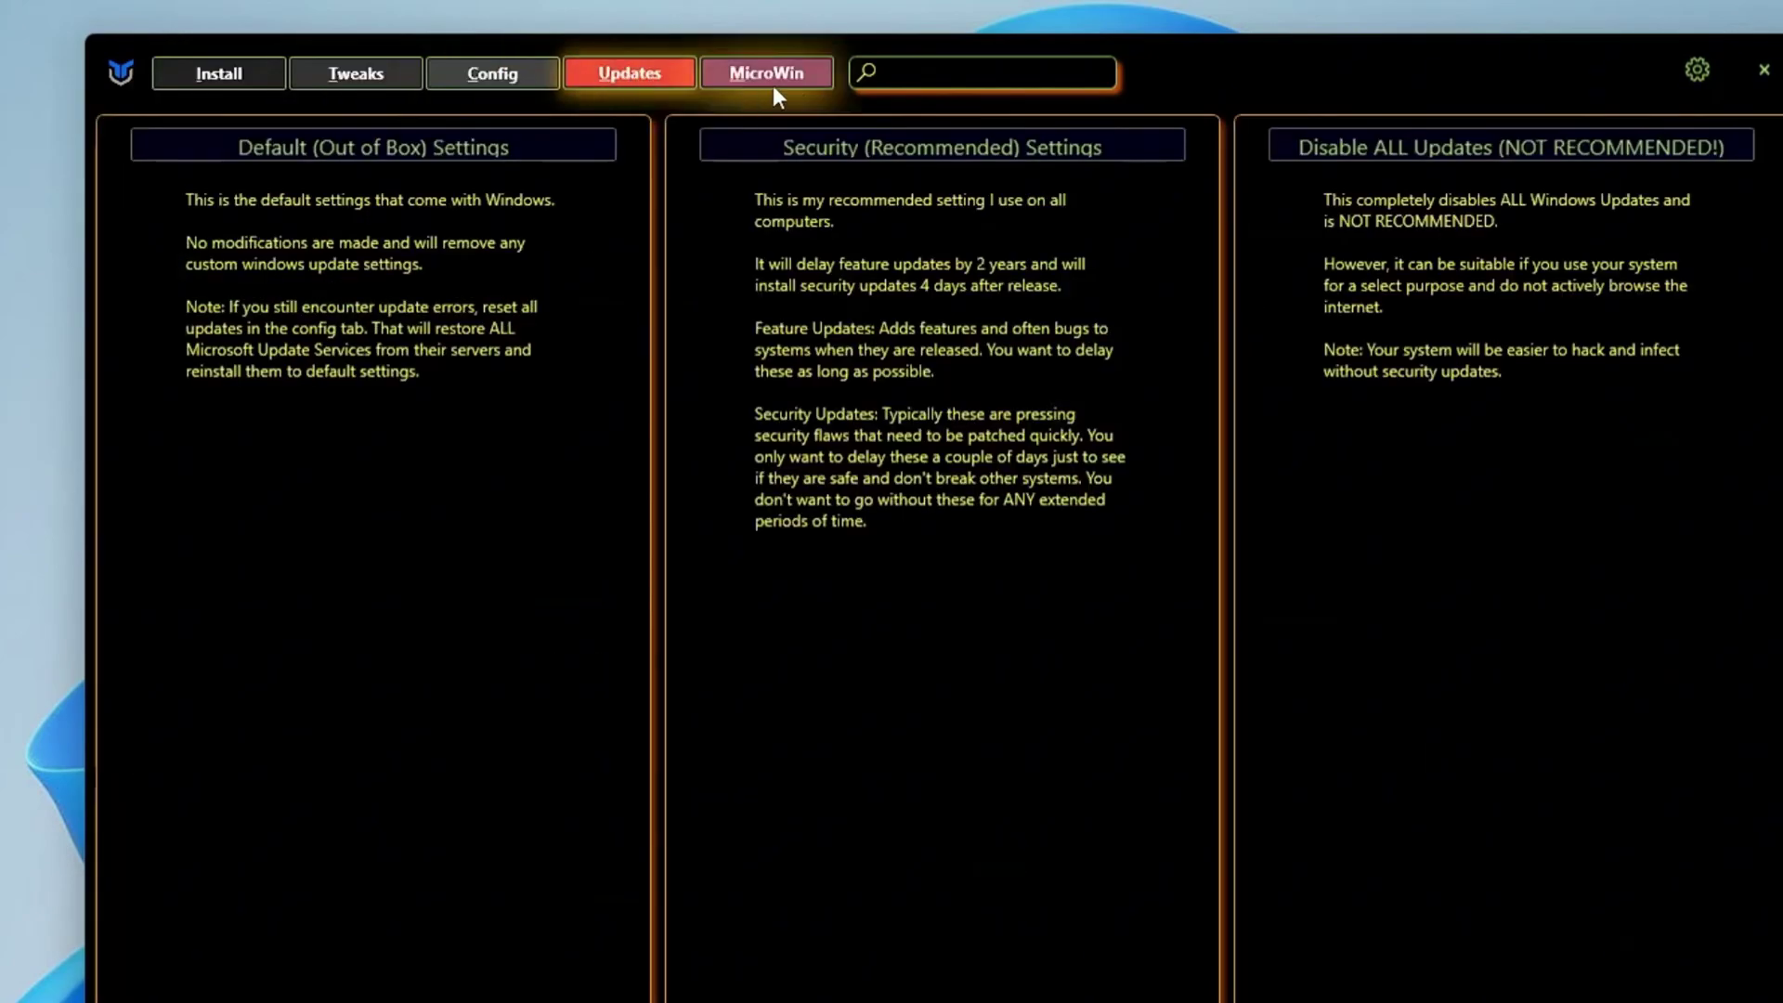
click(780, 82)
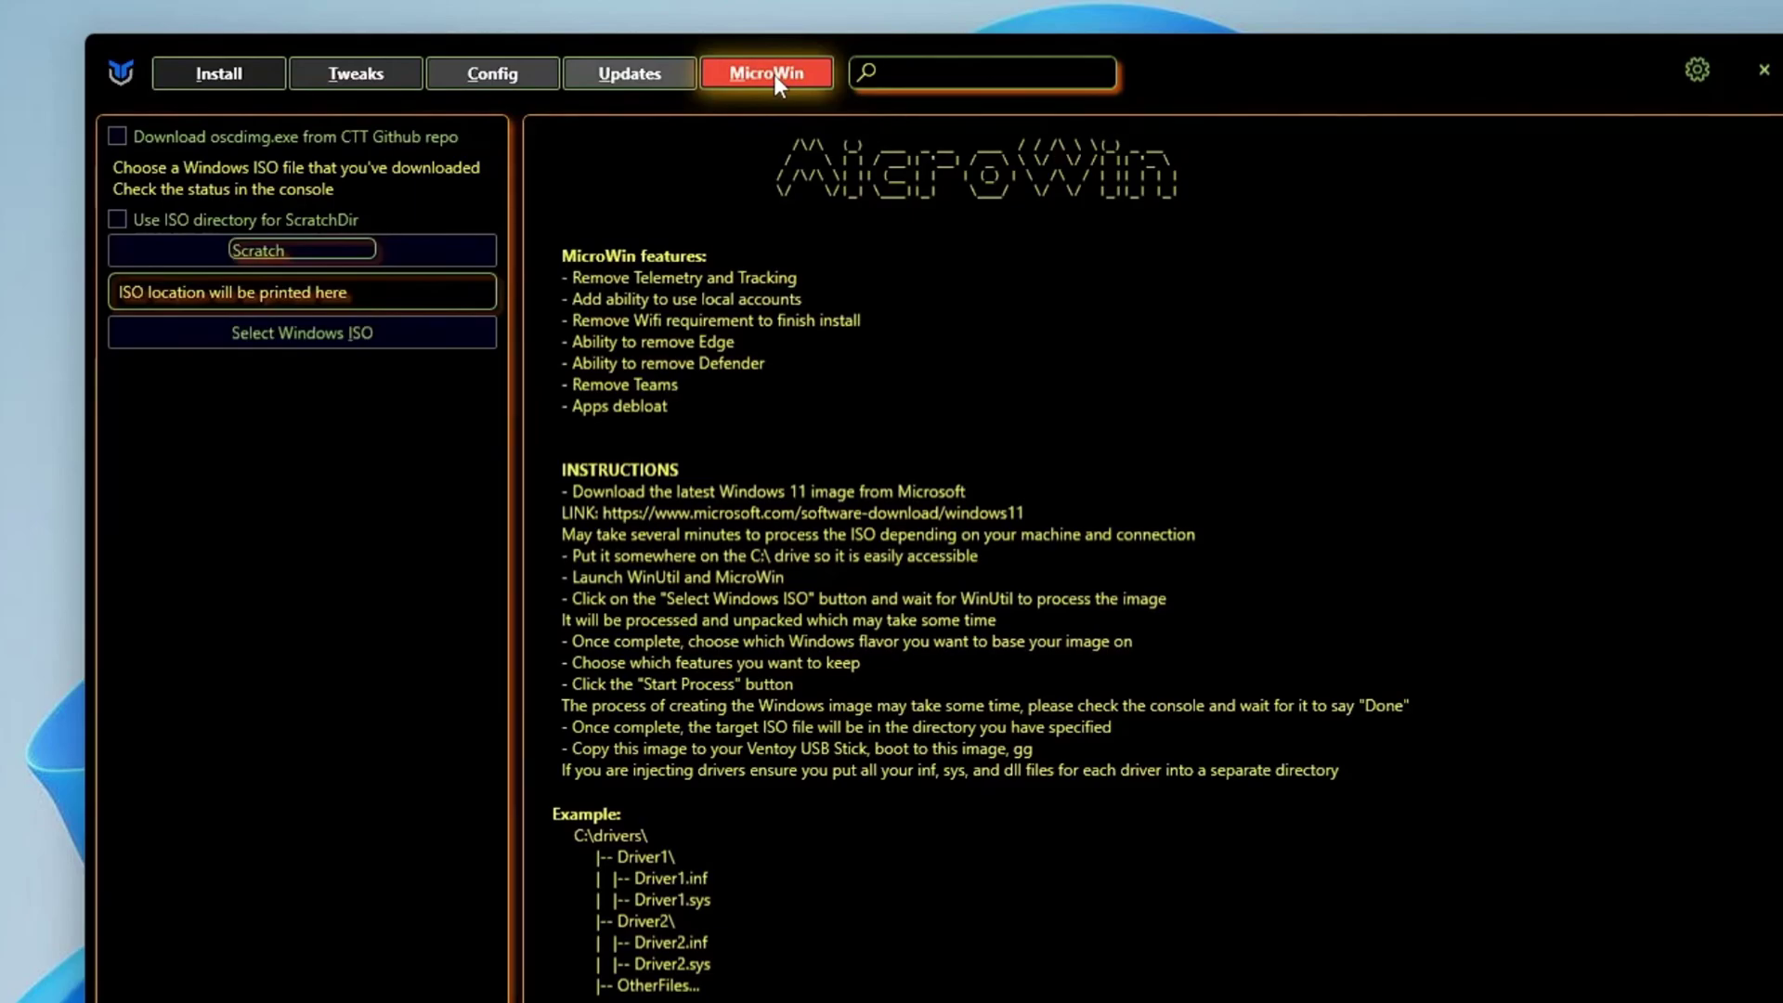
- Apply the Desktop recommended tweak selection on WinUtil's Tweaks page
click(381, 75)
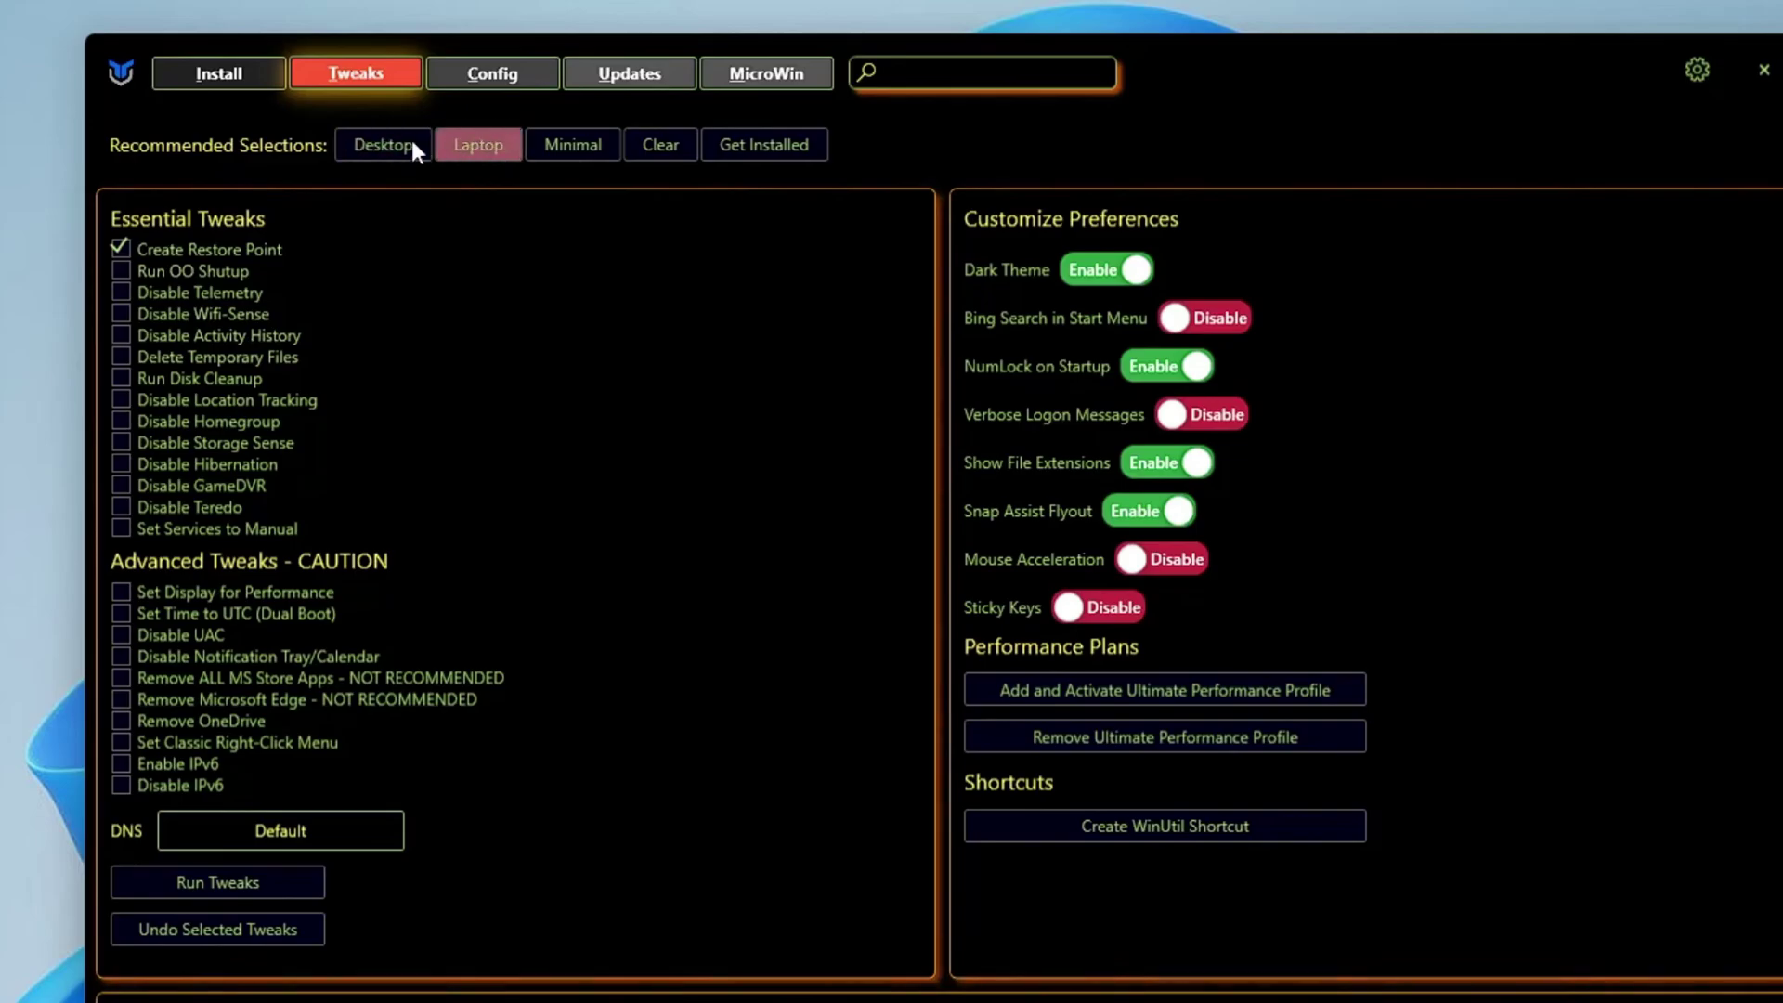
click(381, 143)
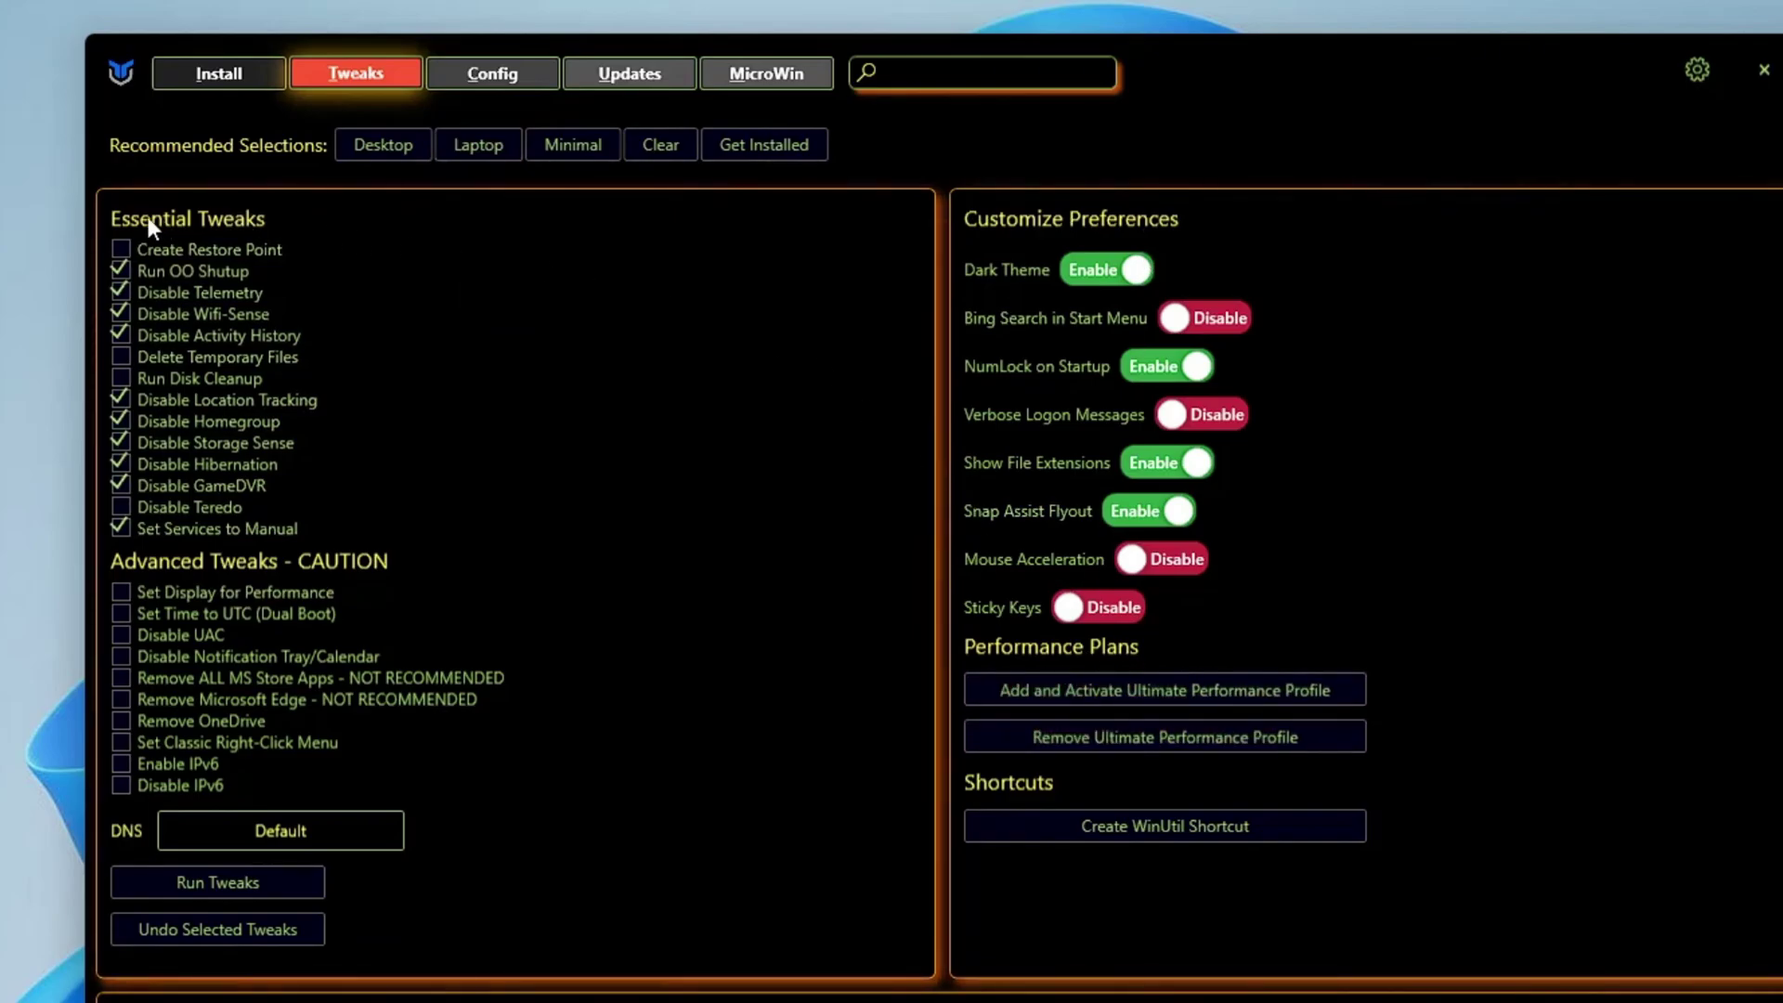
- Tick Create Restore Point, Delete Temporary Files and Run Disk Cleanup; untick Disable Storage Sense
click(179, 259)
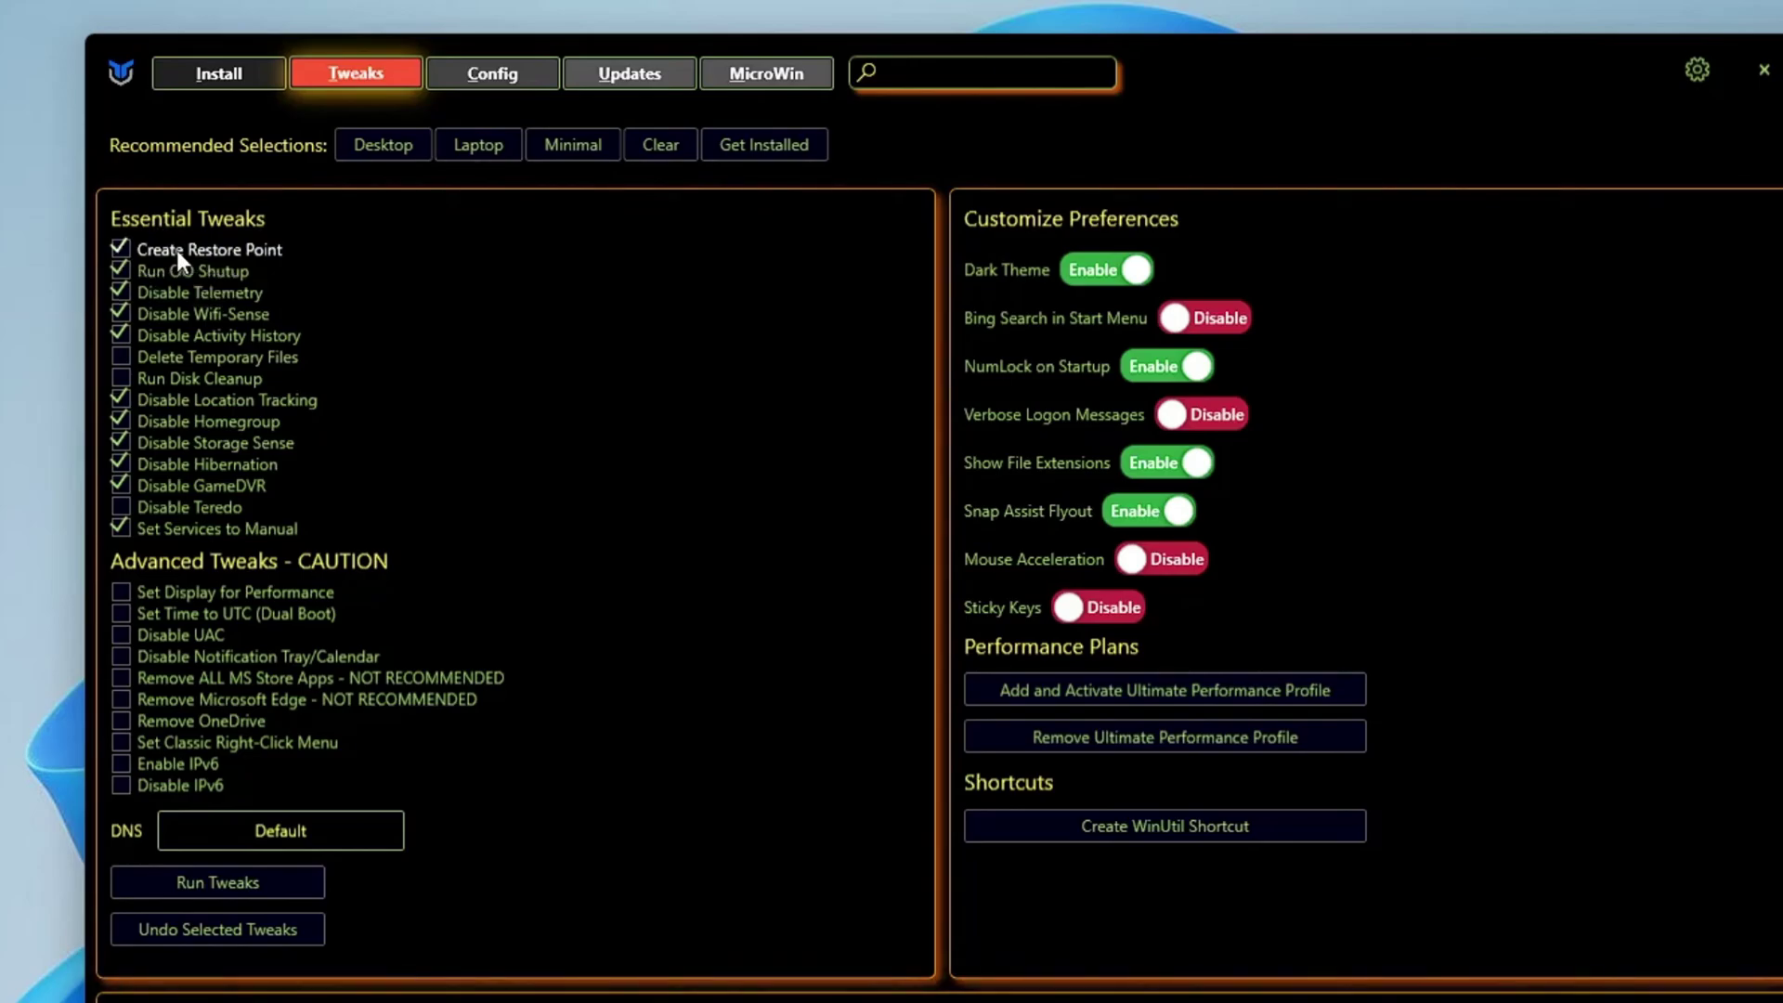
mouse_move(218, 336)
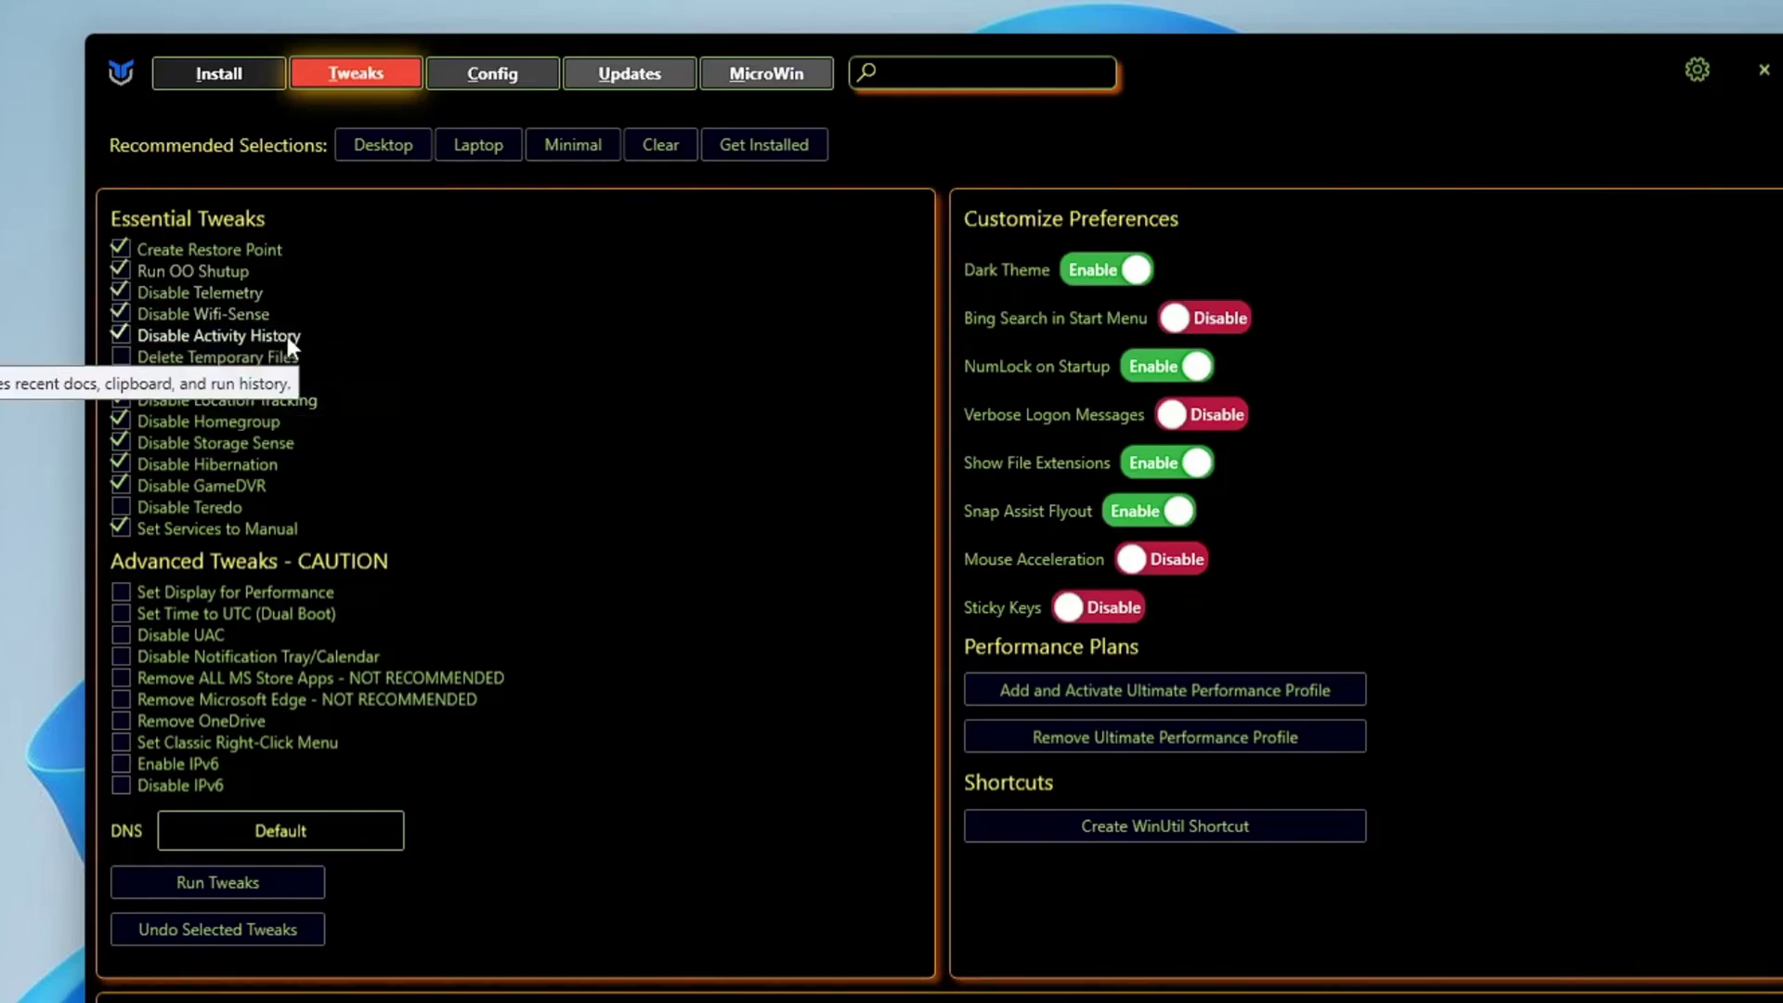
click(169, 355)
click(167, 378)
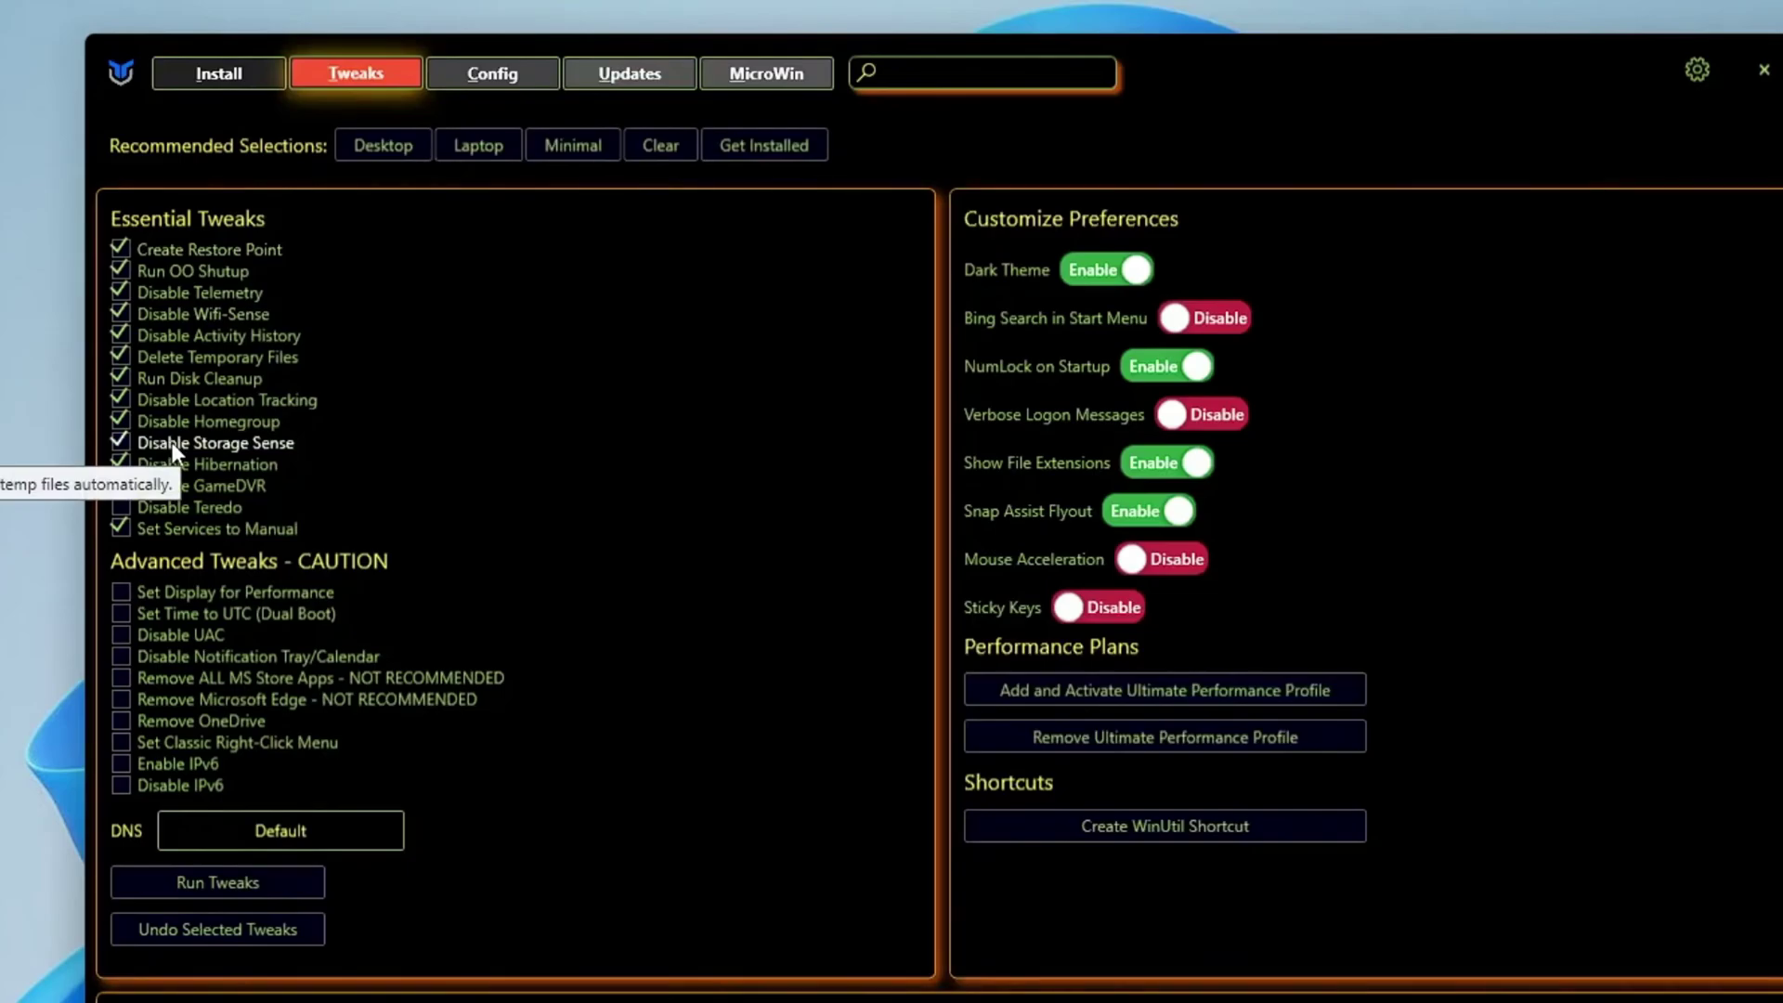
click(171, 442)
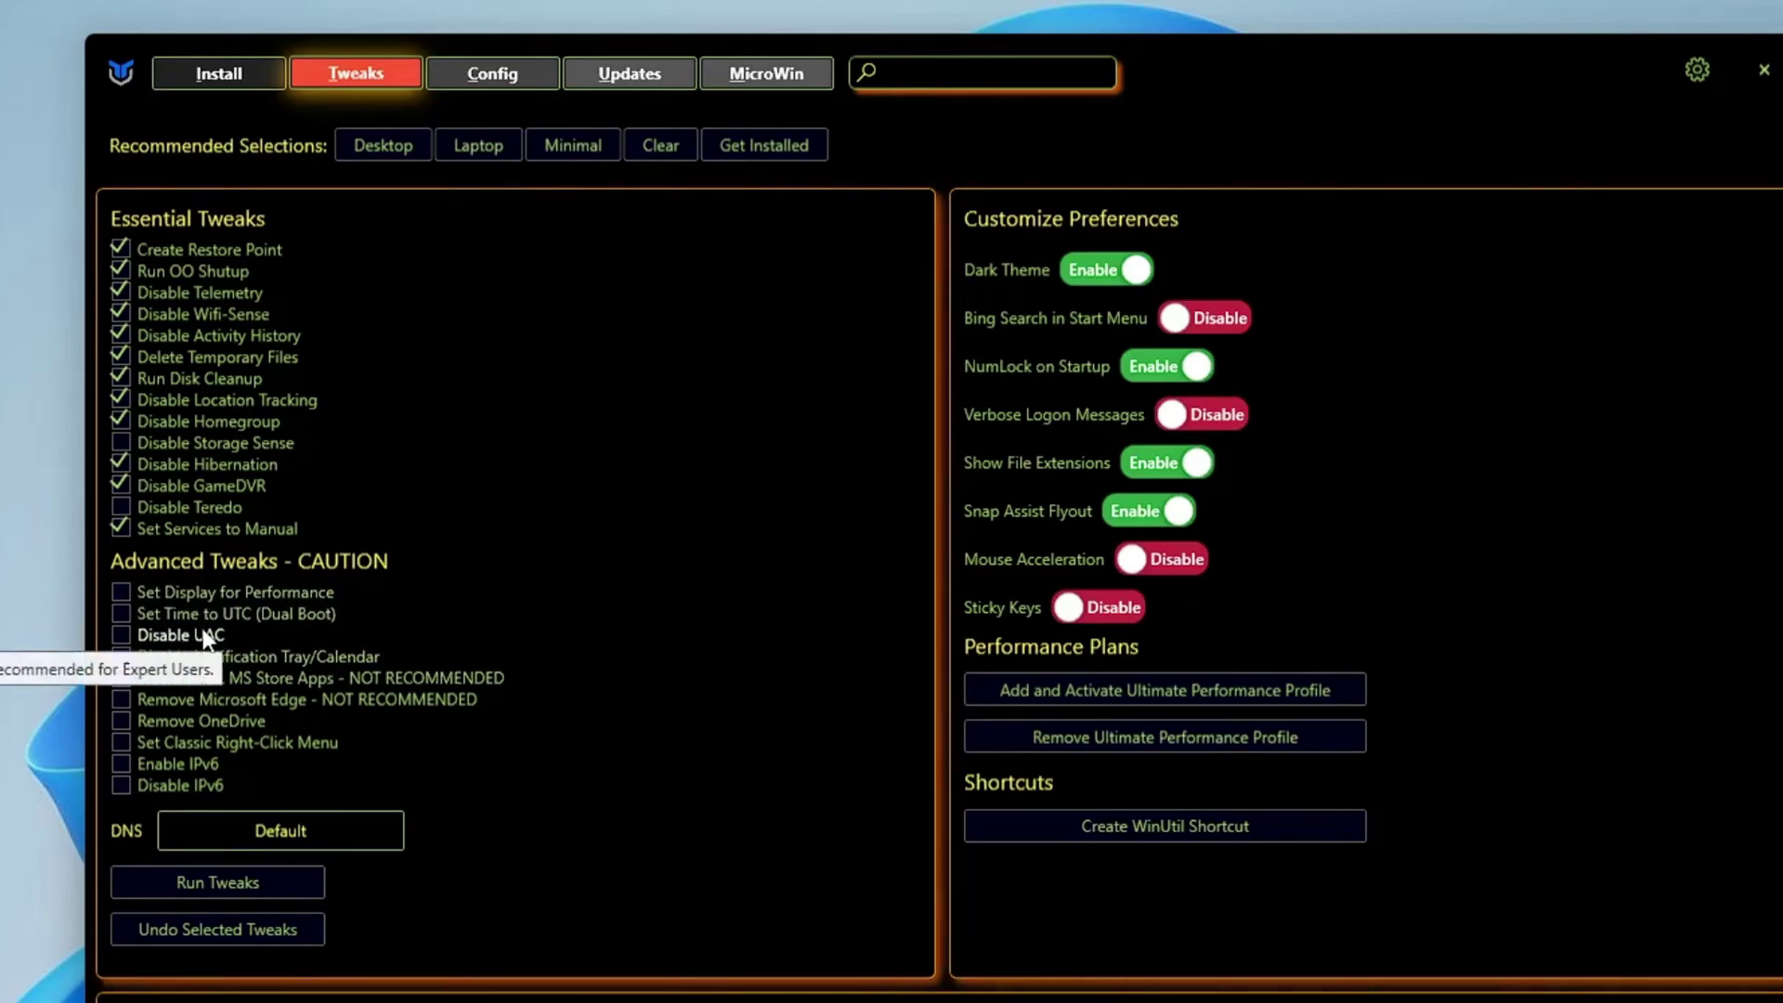
mouse_move(307, 700)
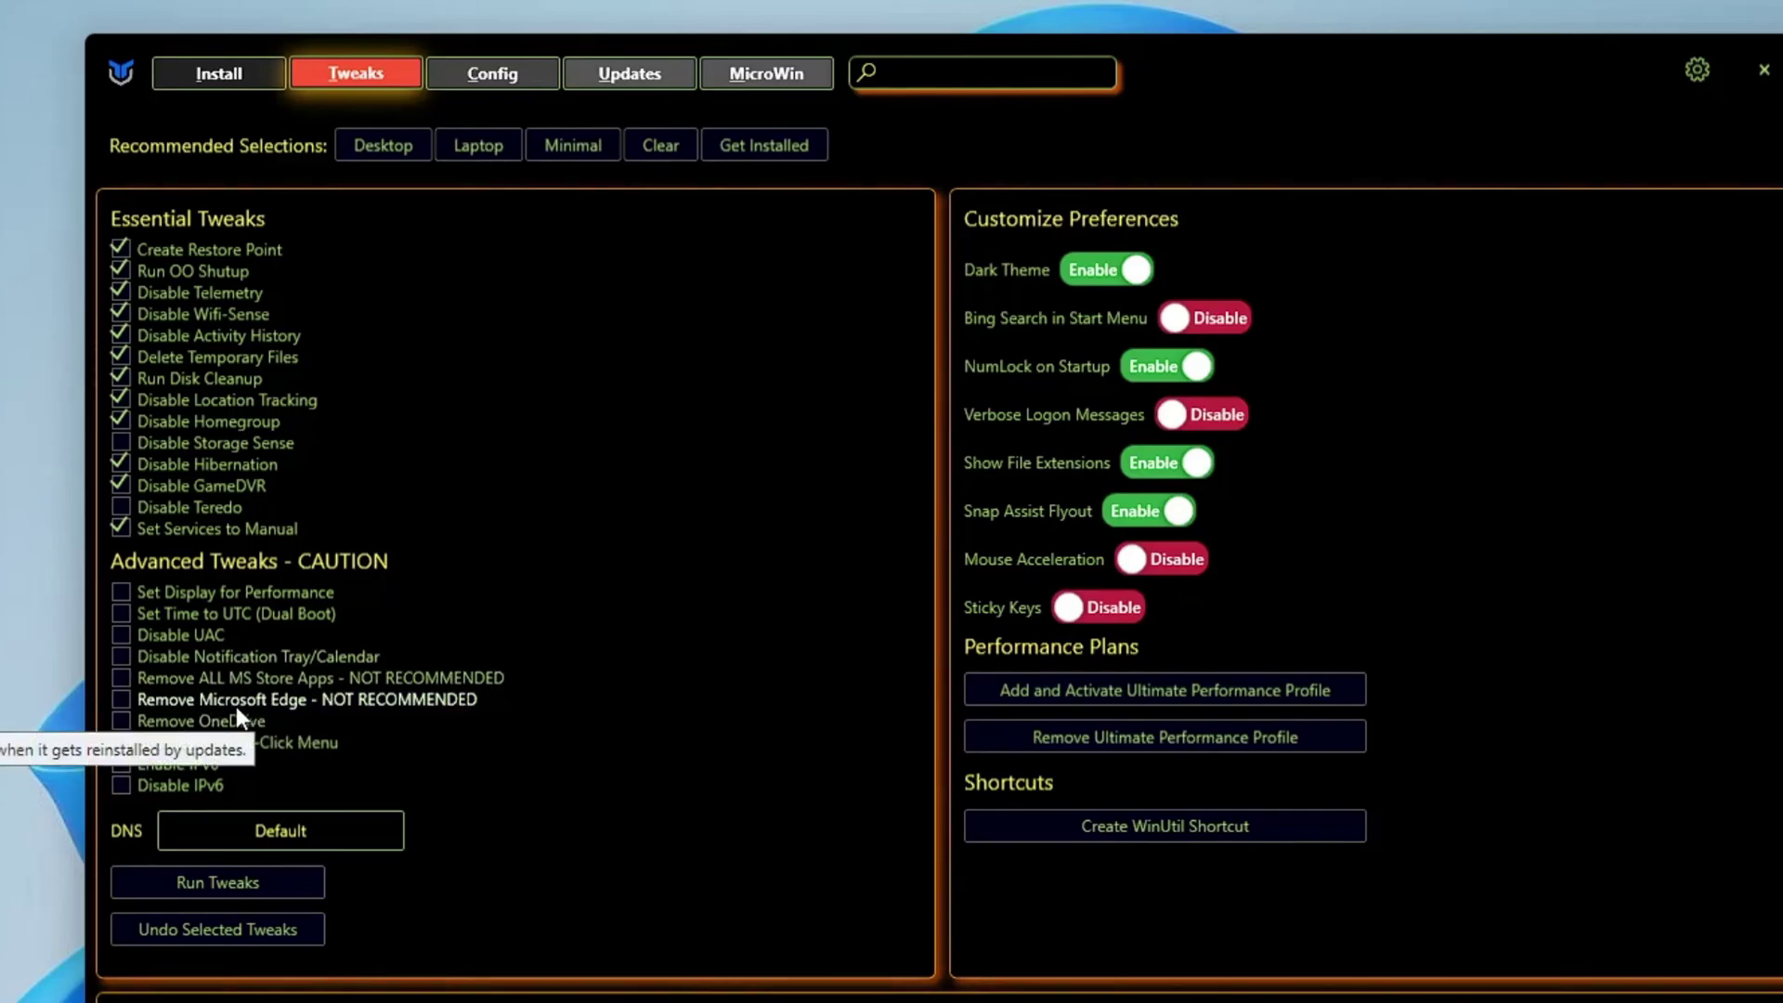
- Tick the advanced tweaks Remove Microsoft Edge and Disable IPv6
click(125, 697)
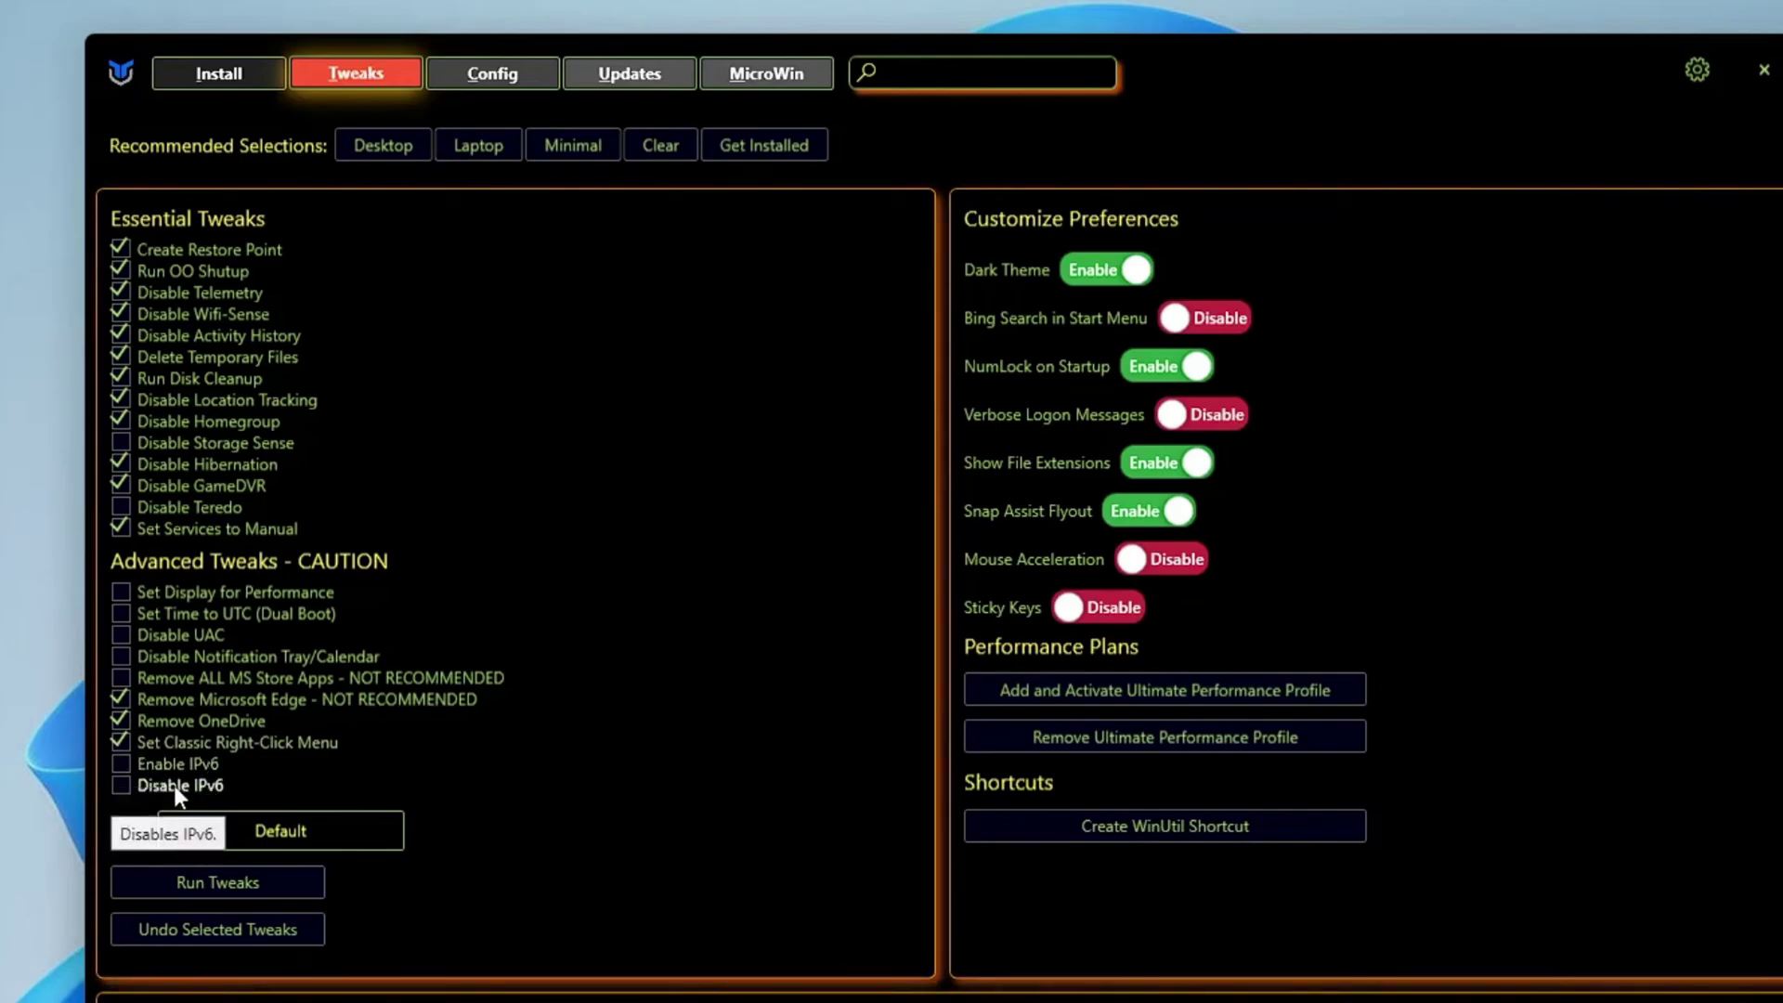
click(119, 789)
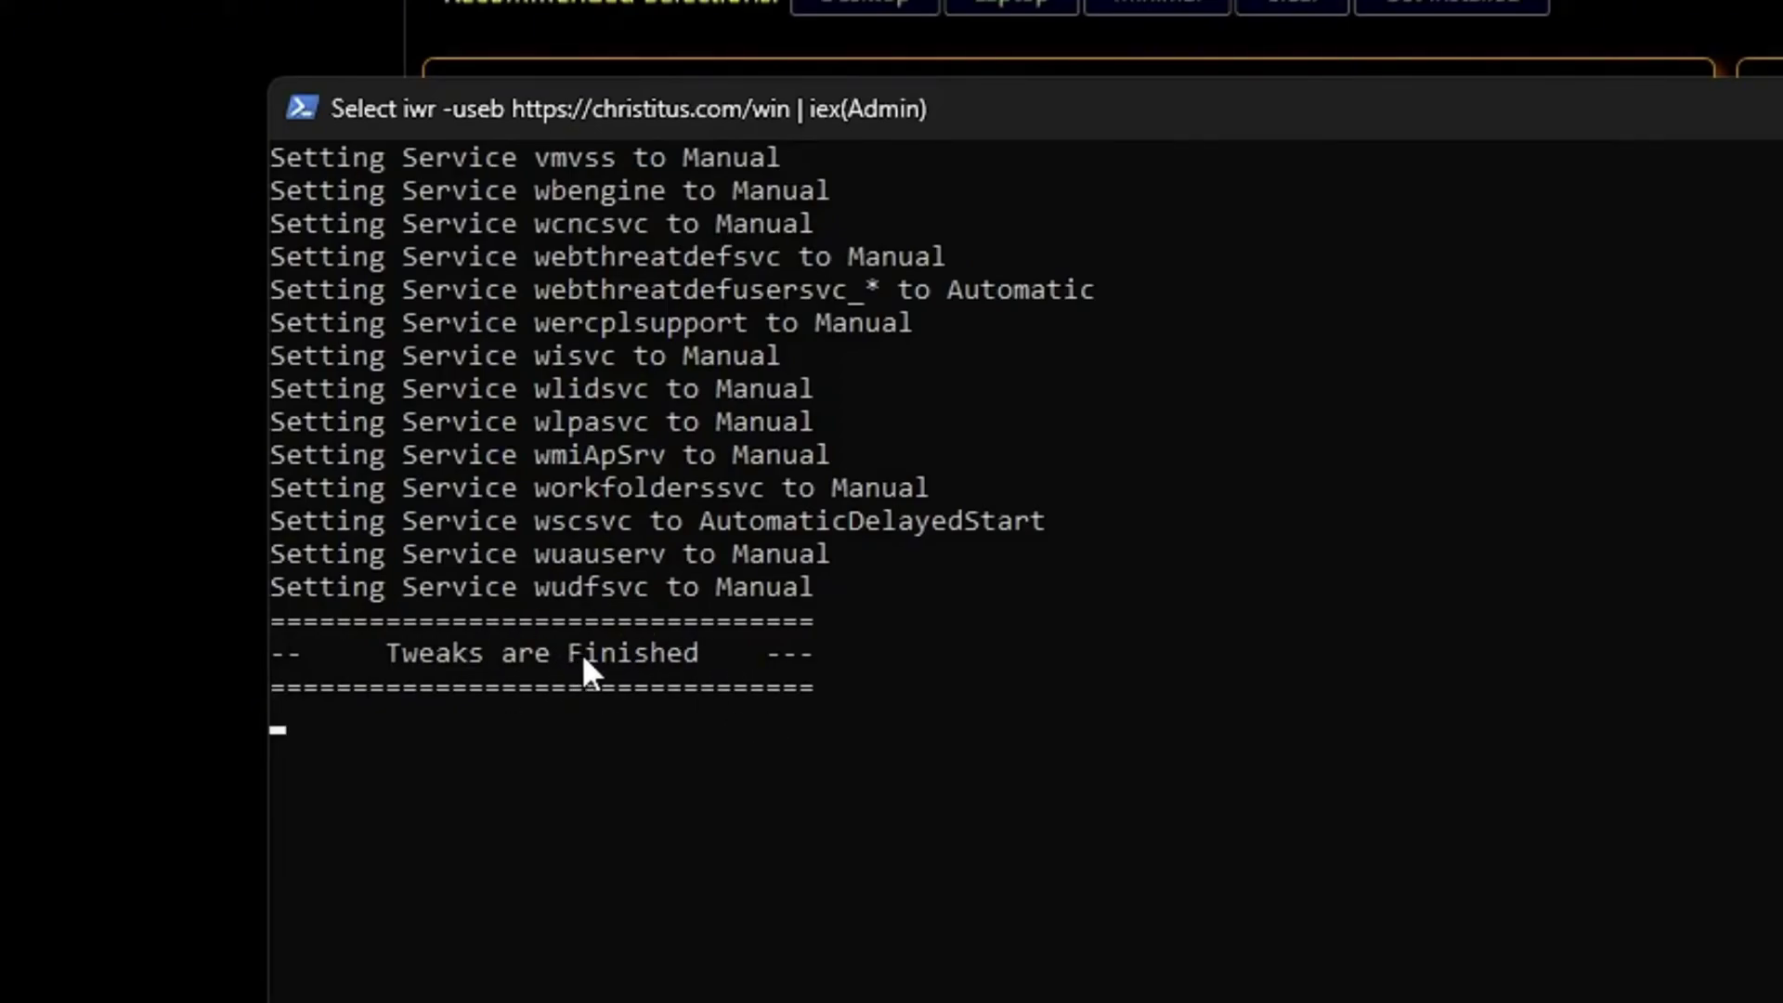
- Open Performance Monitor via search and expand Data Collector Sets to User Defined
key(super+s)
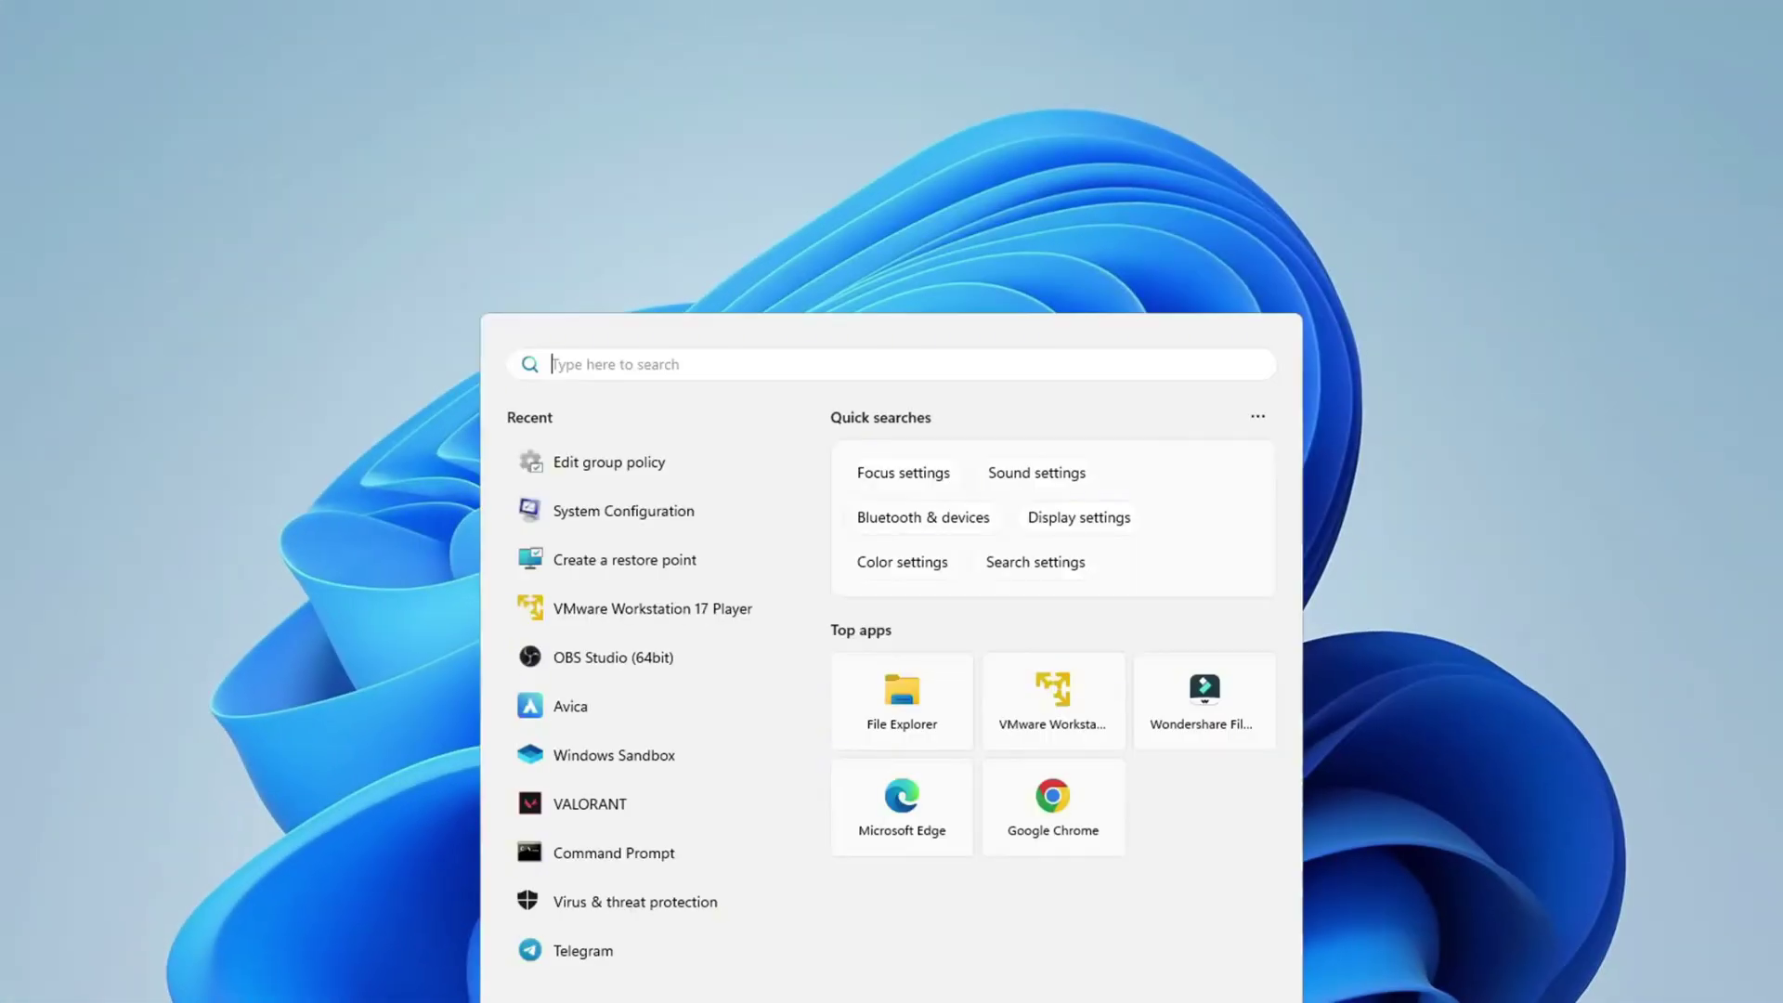
text(perform)
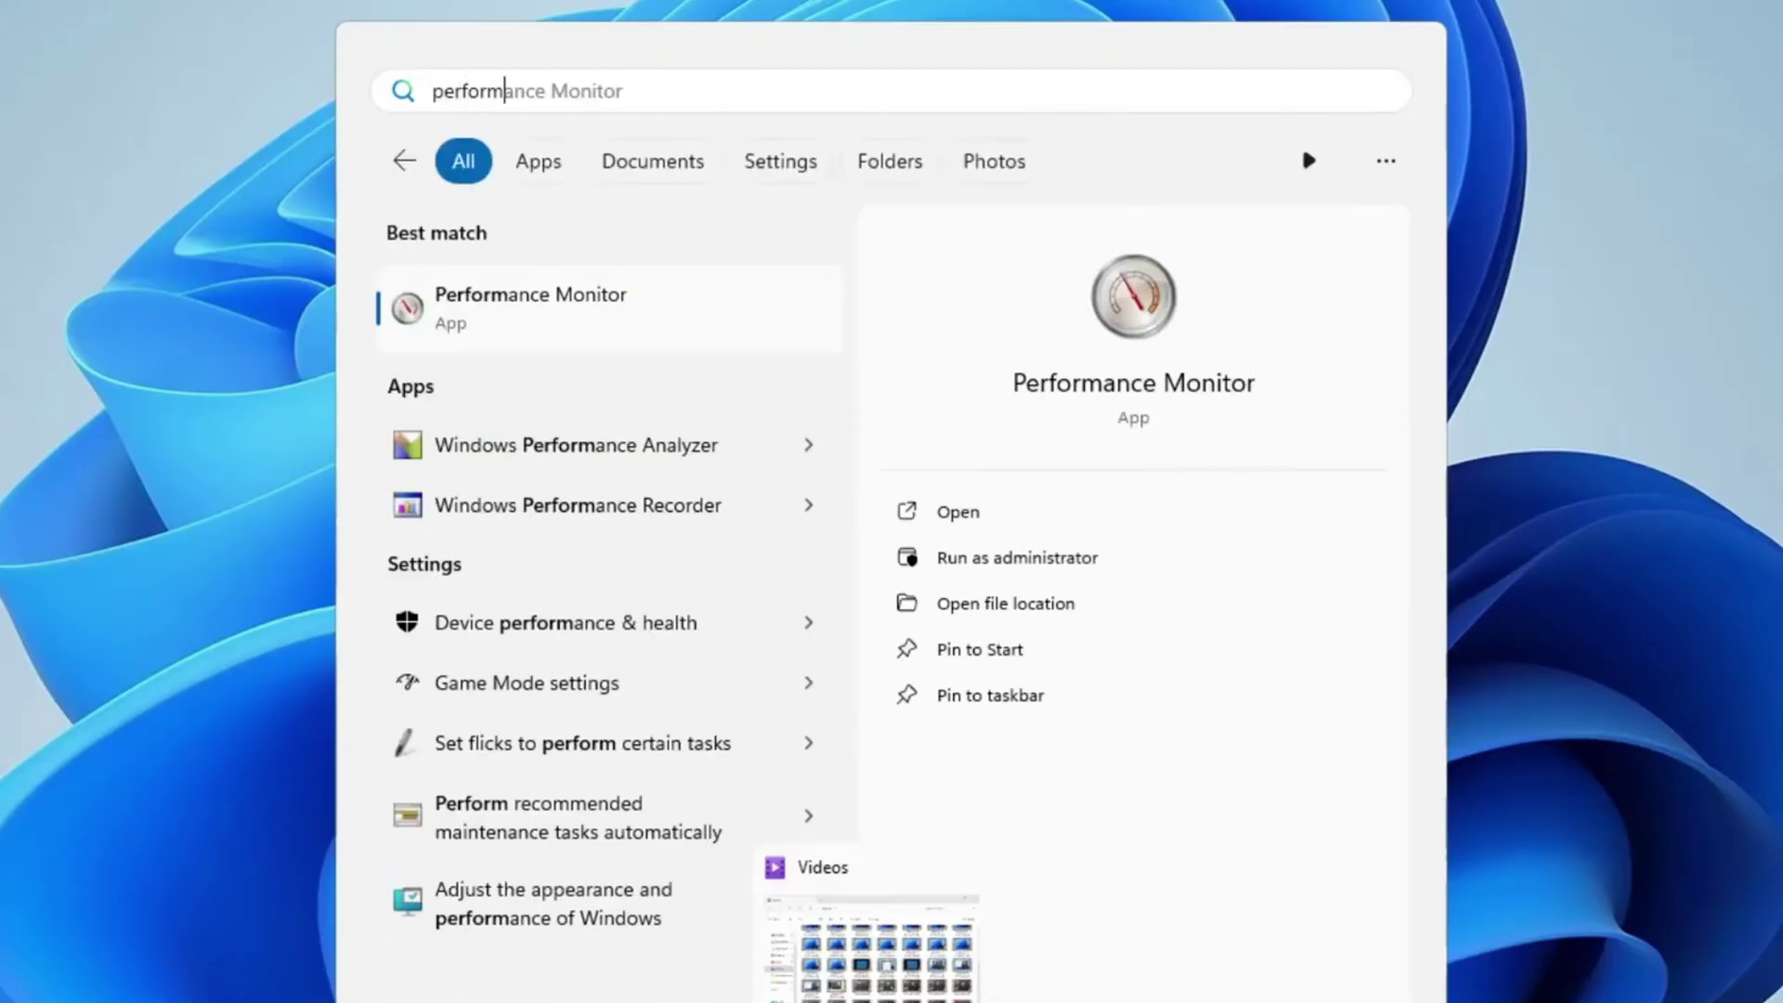
text(ance)
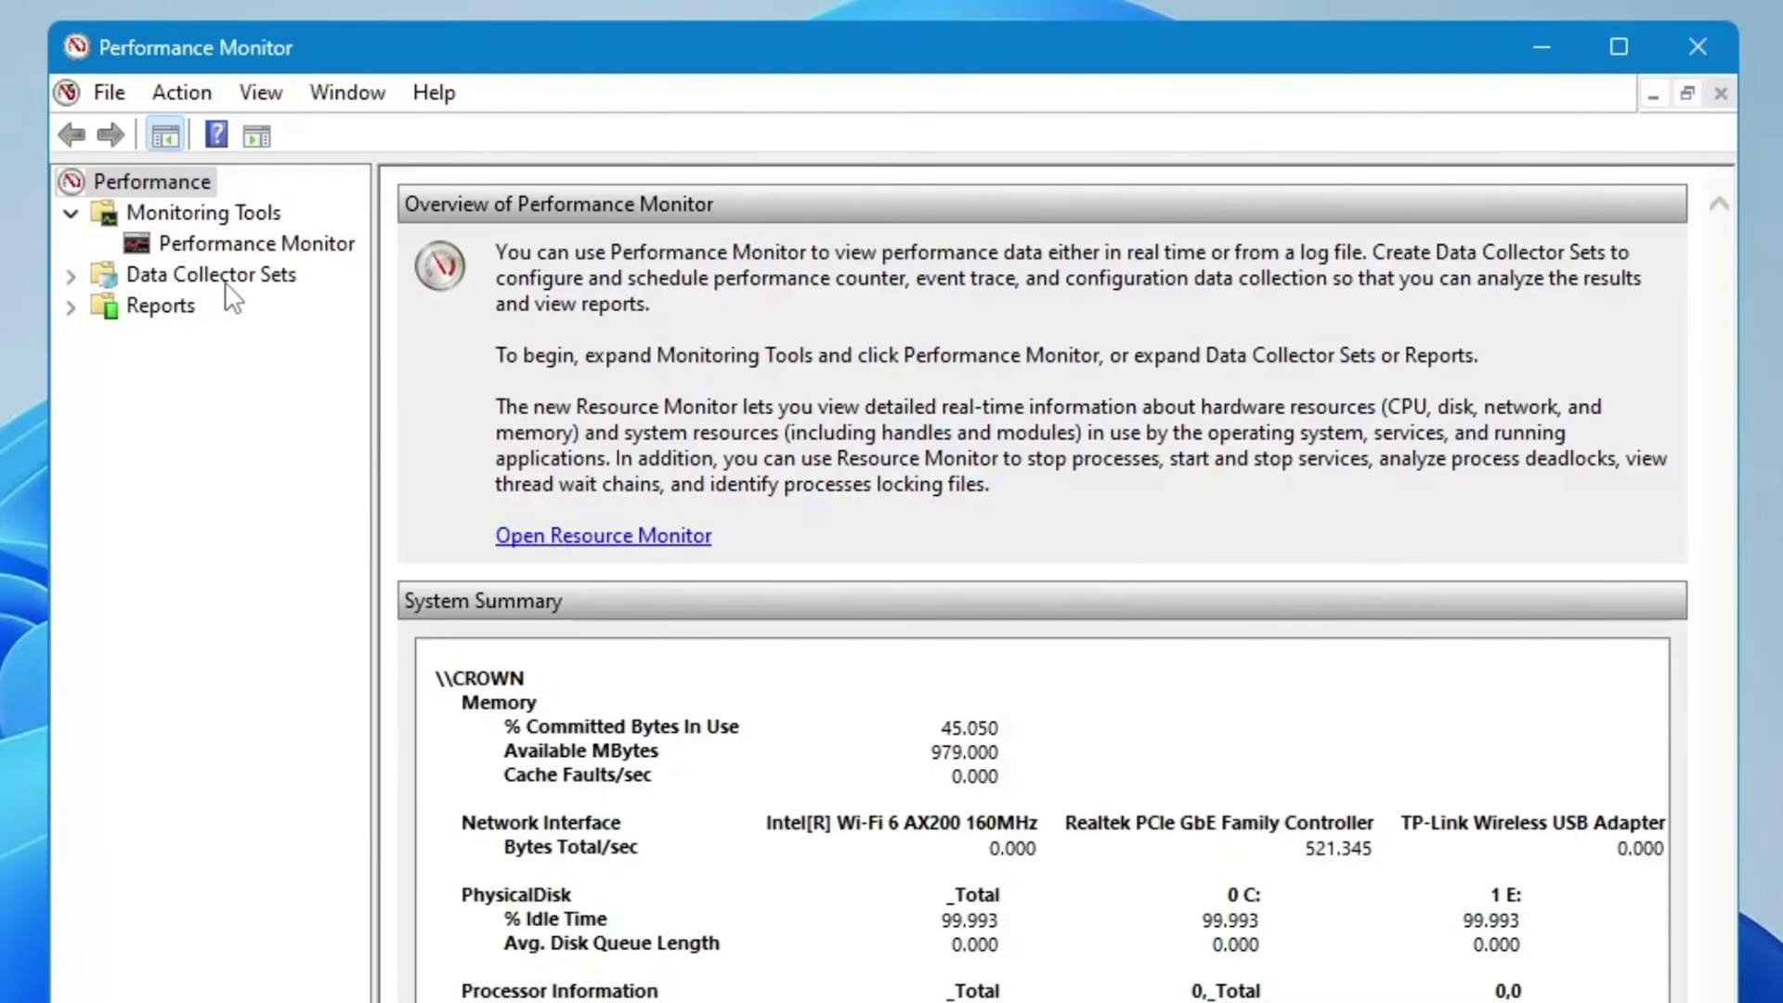
click(226, 284)
click(225, 295)
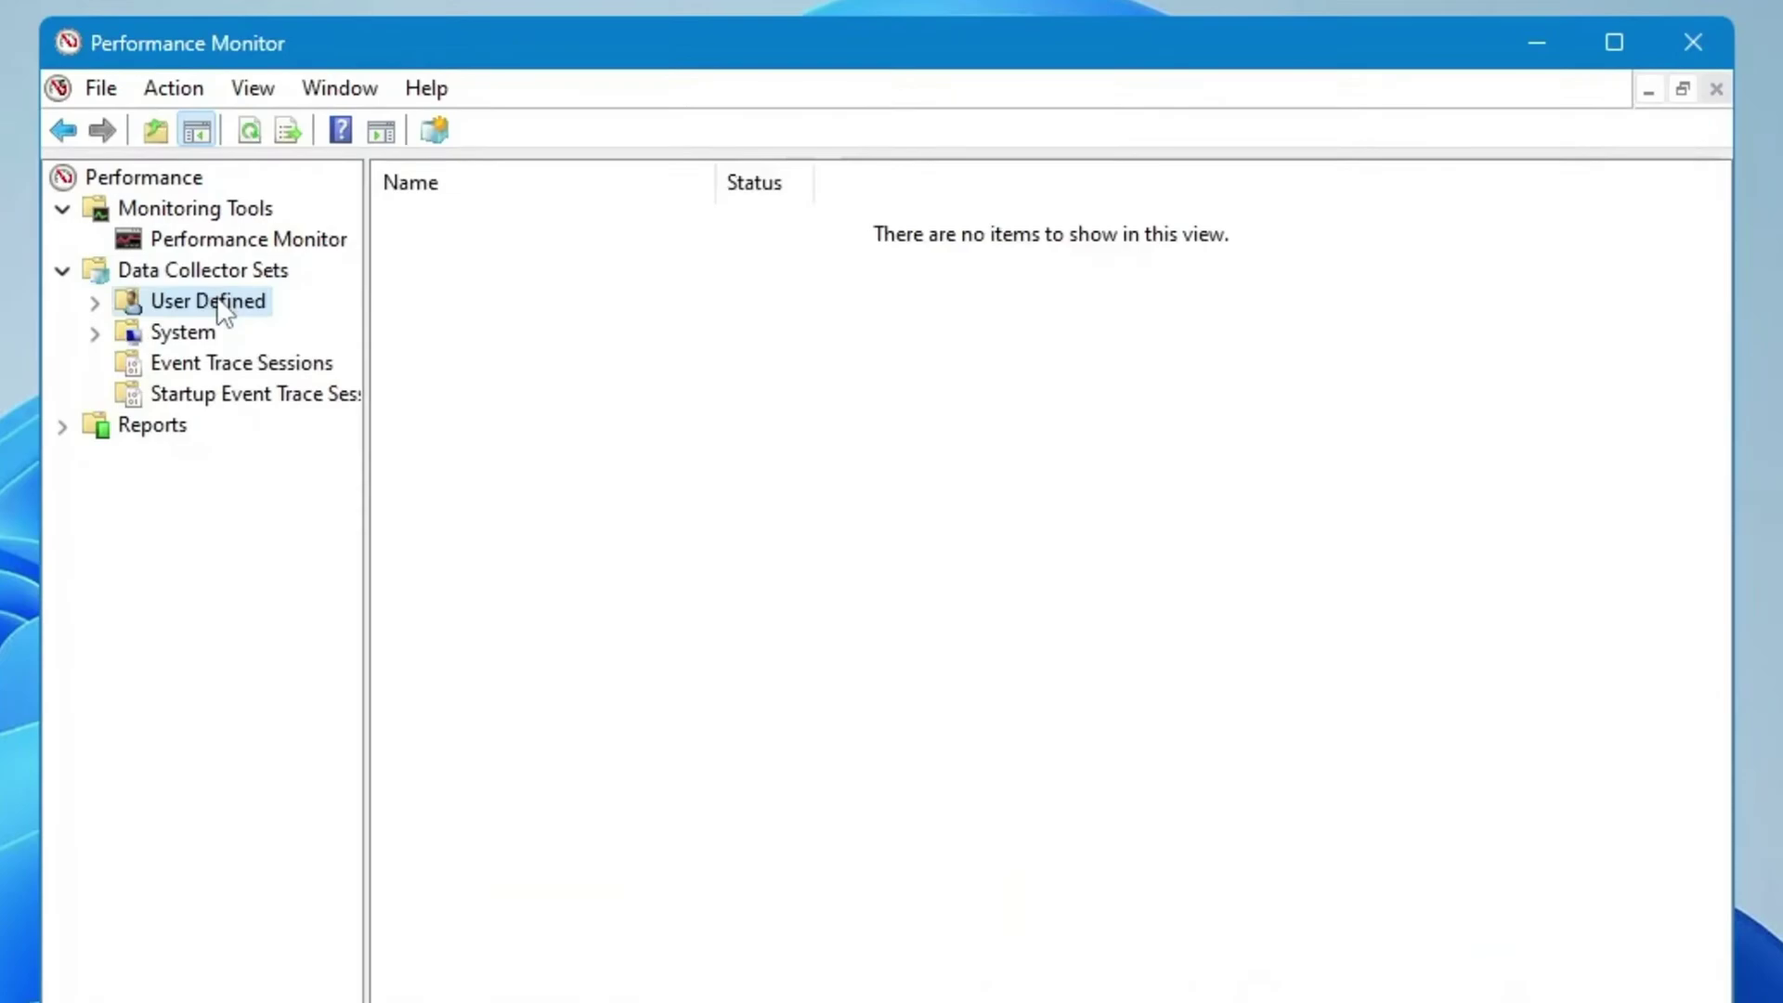
- Create a new user-defined data collector set named 'CPU Boost', built manually
right_click(221, 303)
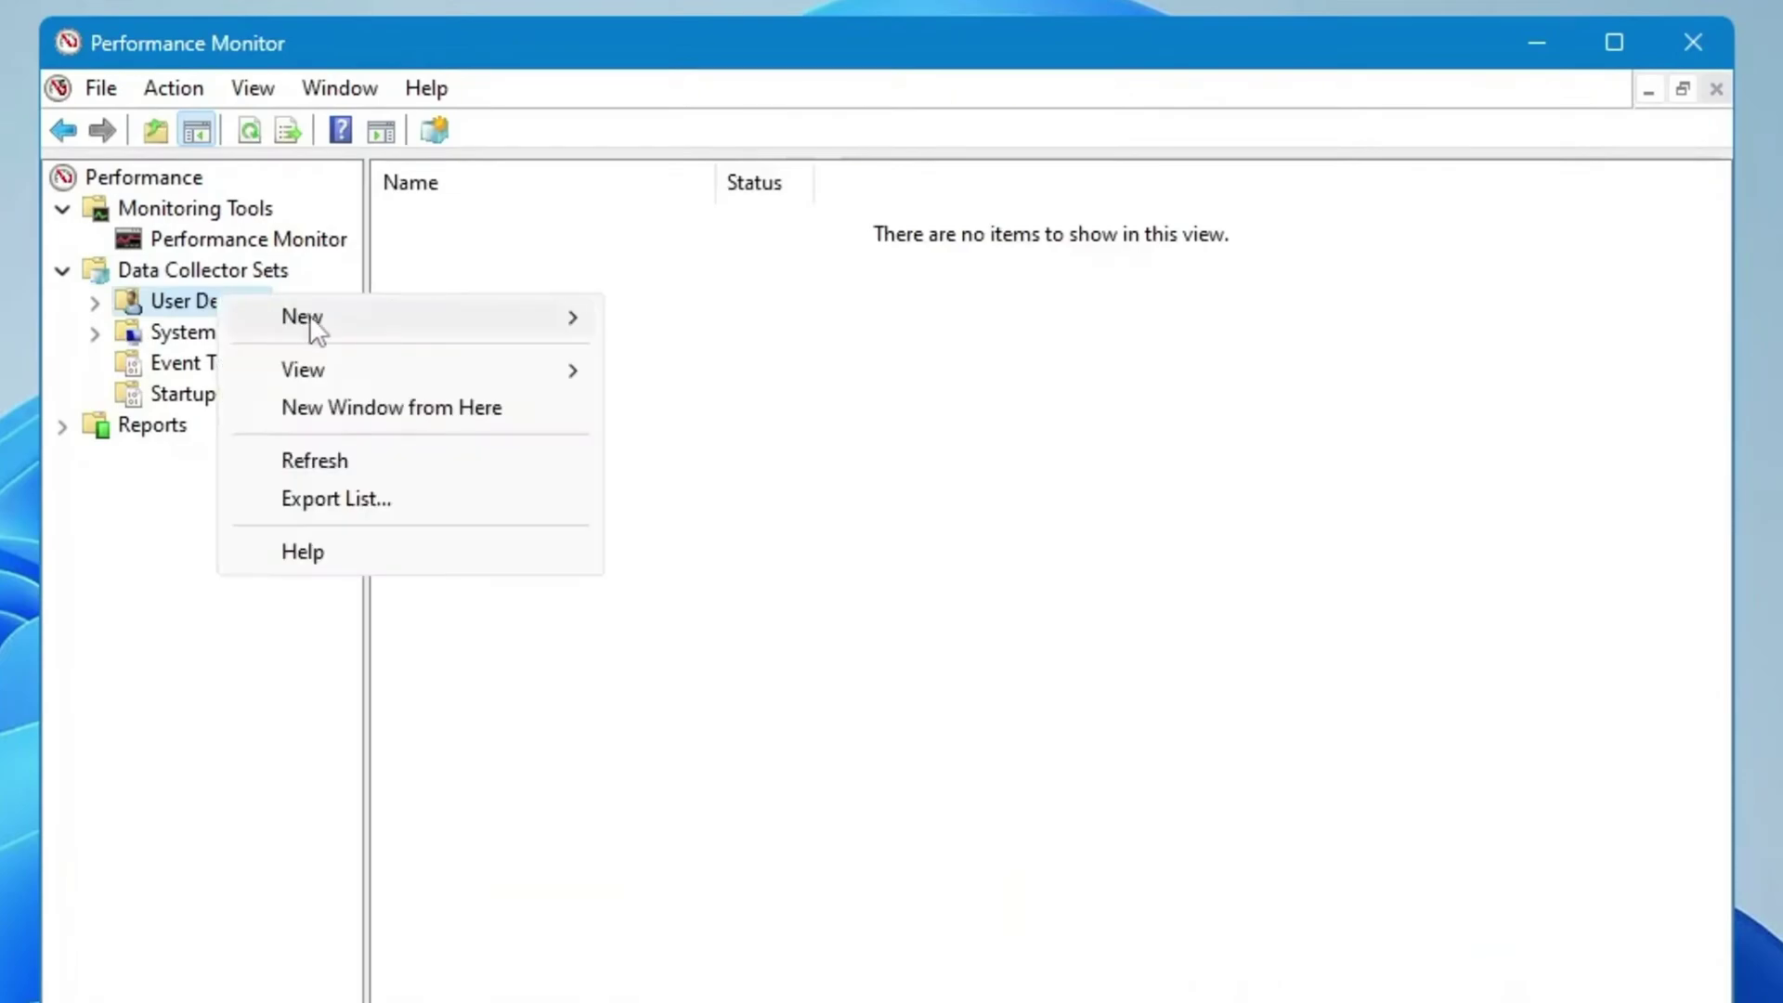
mouse_move(303, 316)
click(740, 318)
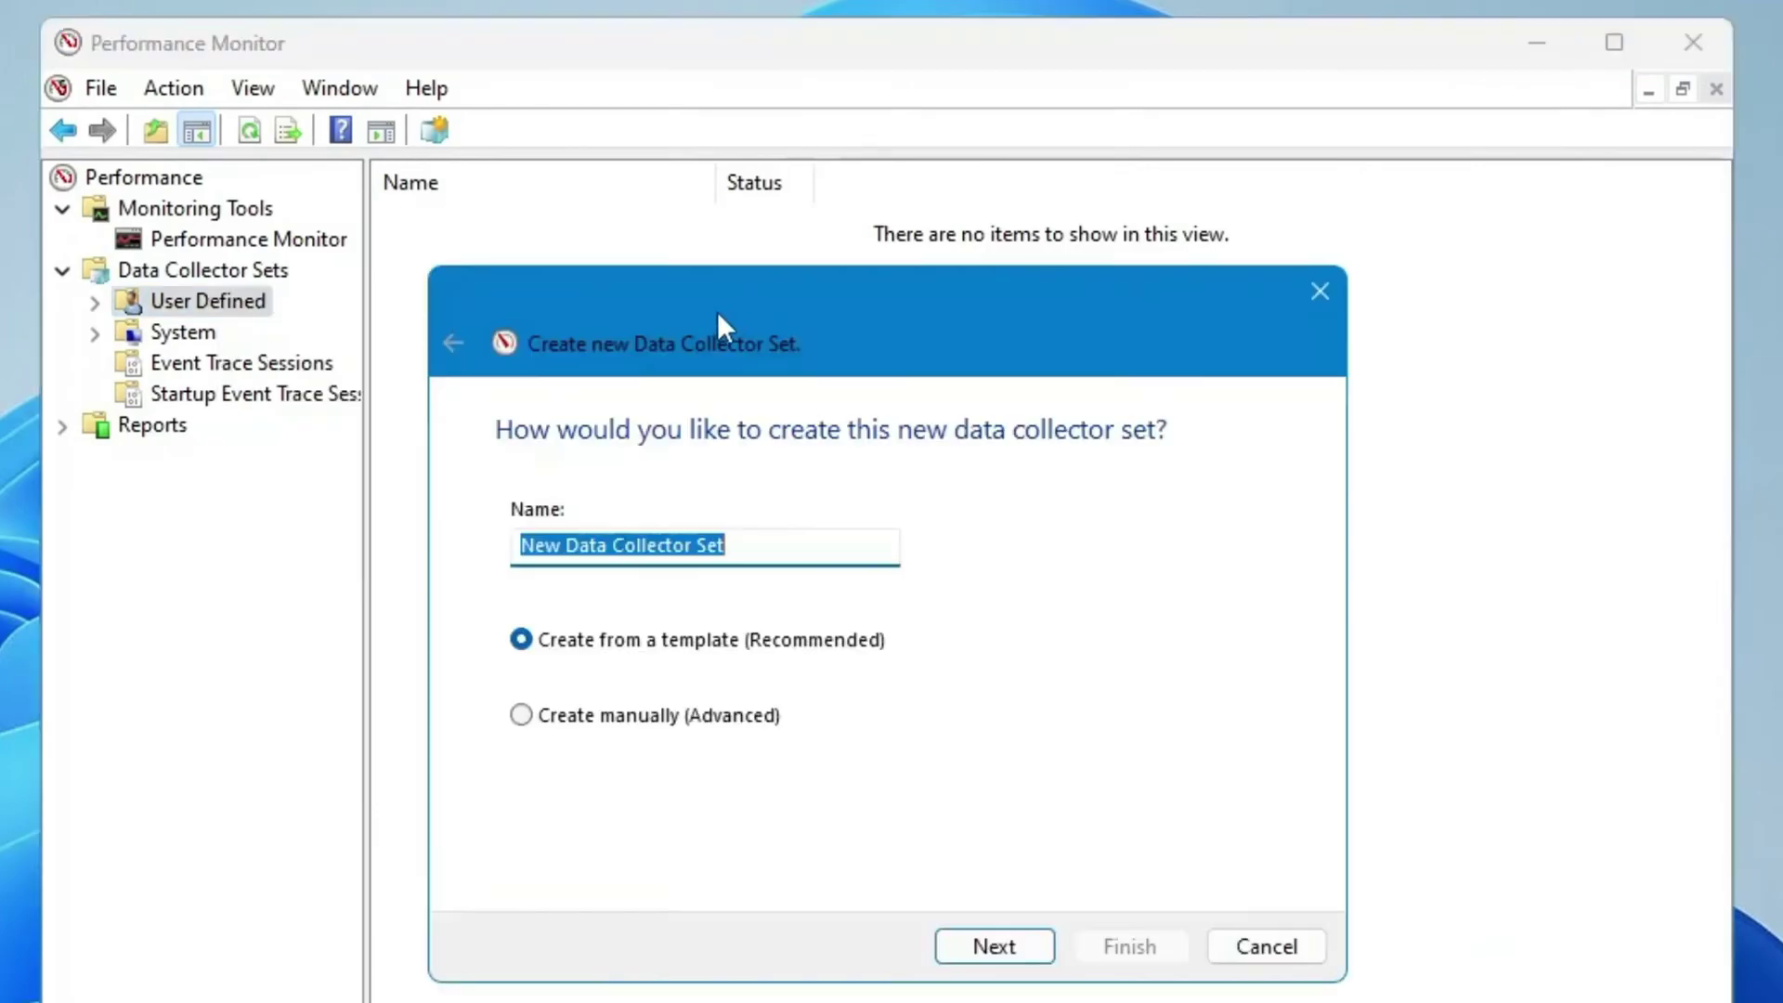
text(CPU Boost)
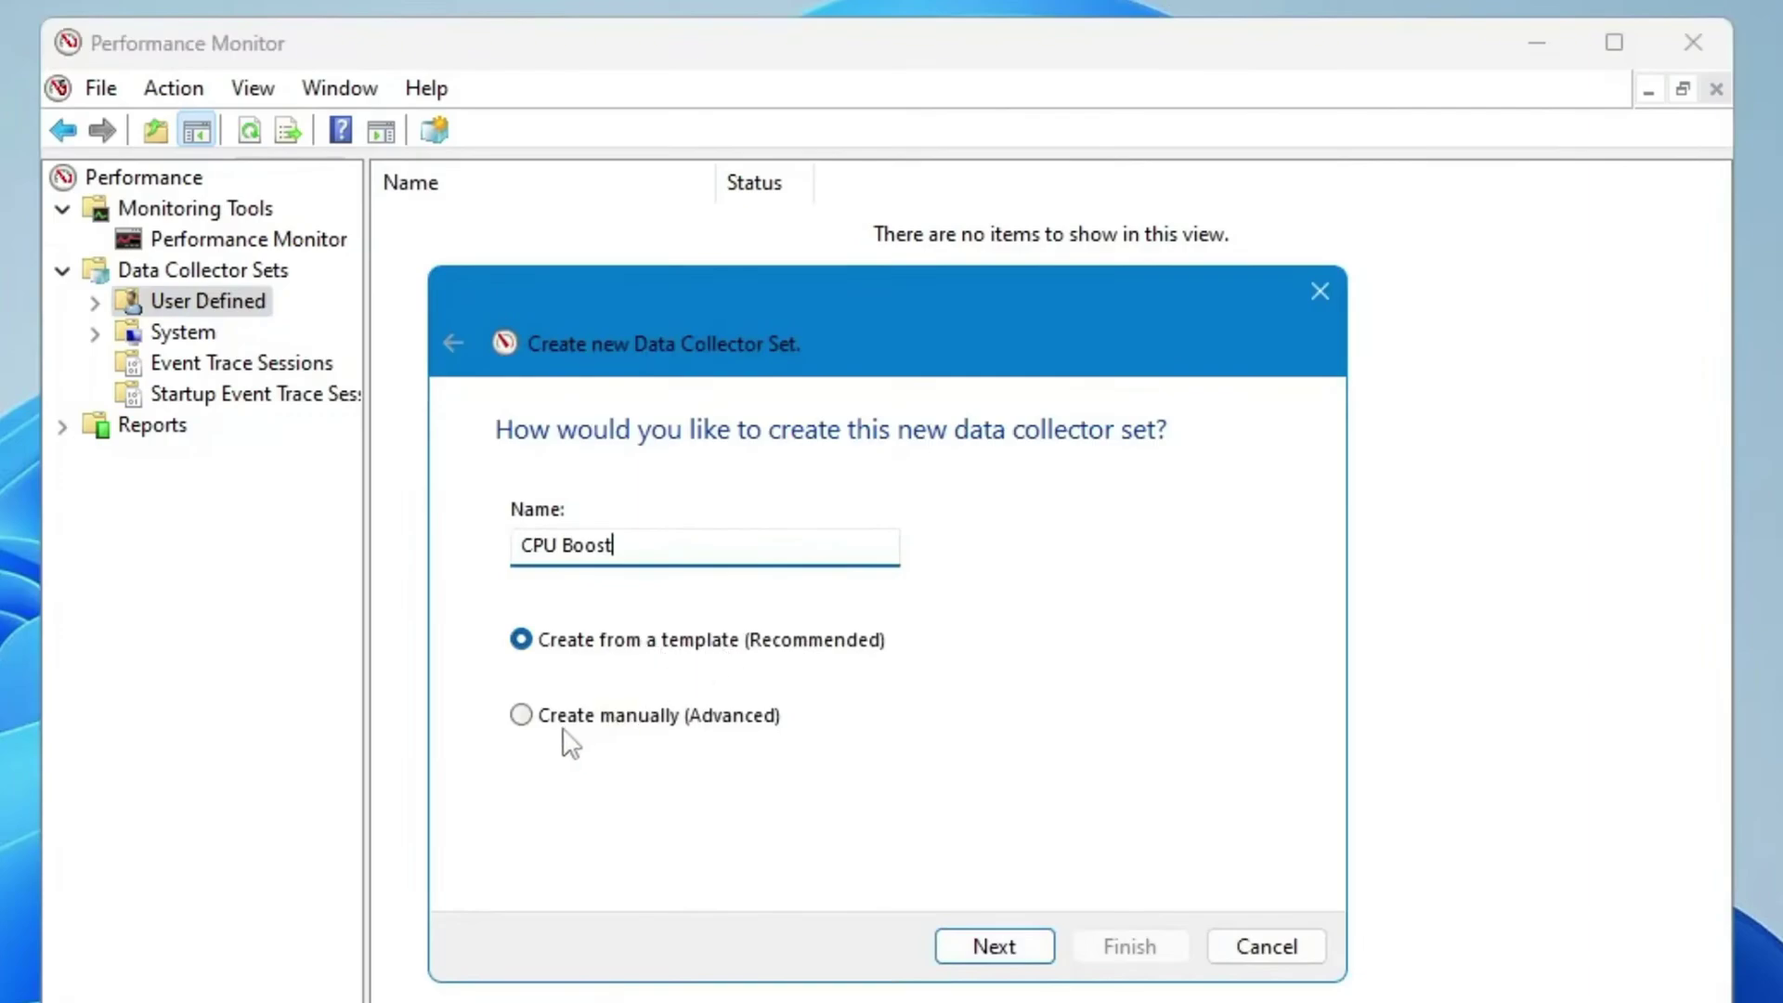
click(550, 718)
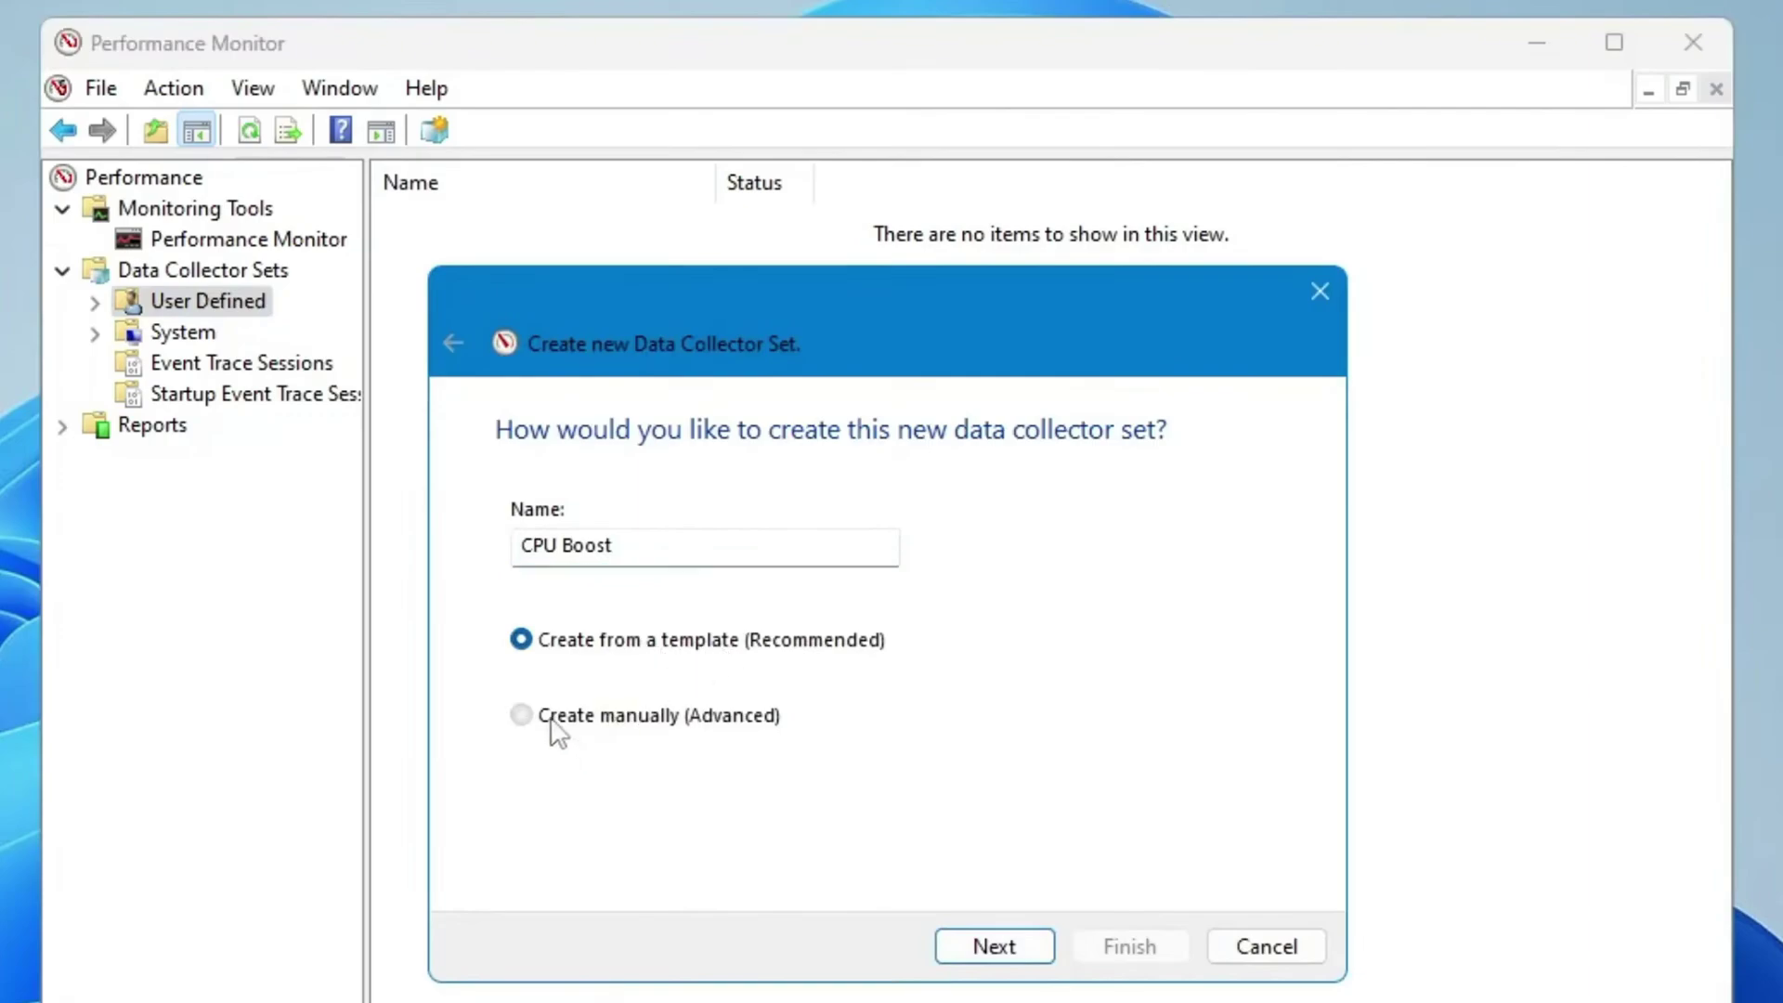
click(1022, 943)
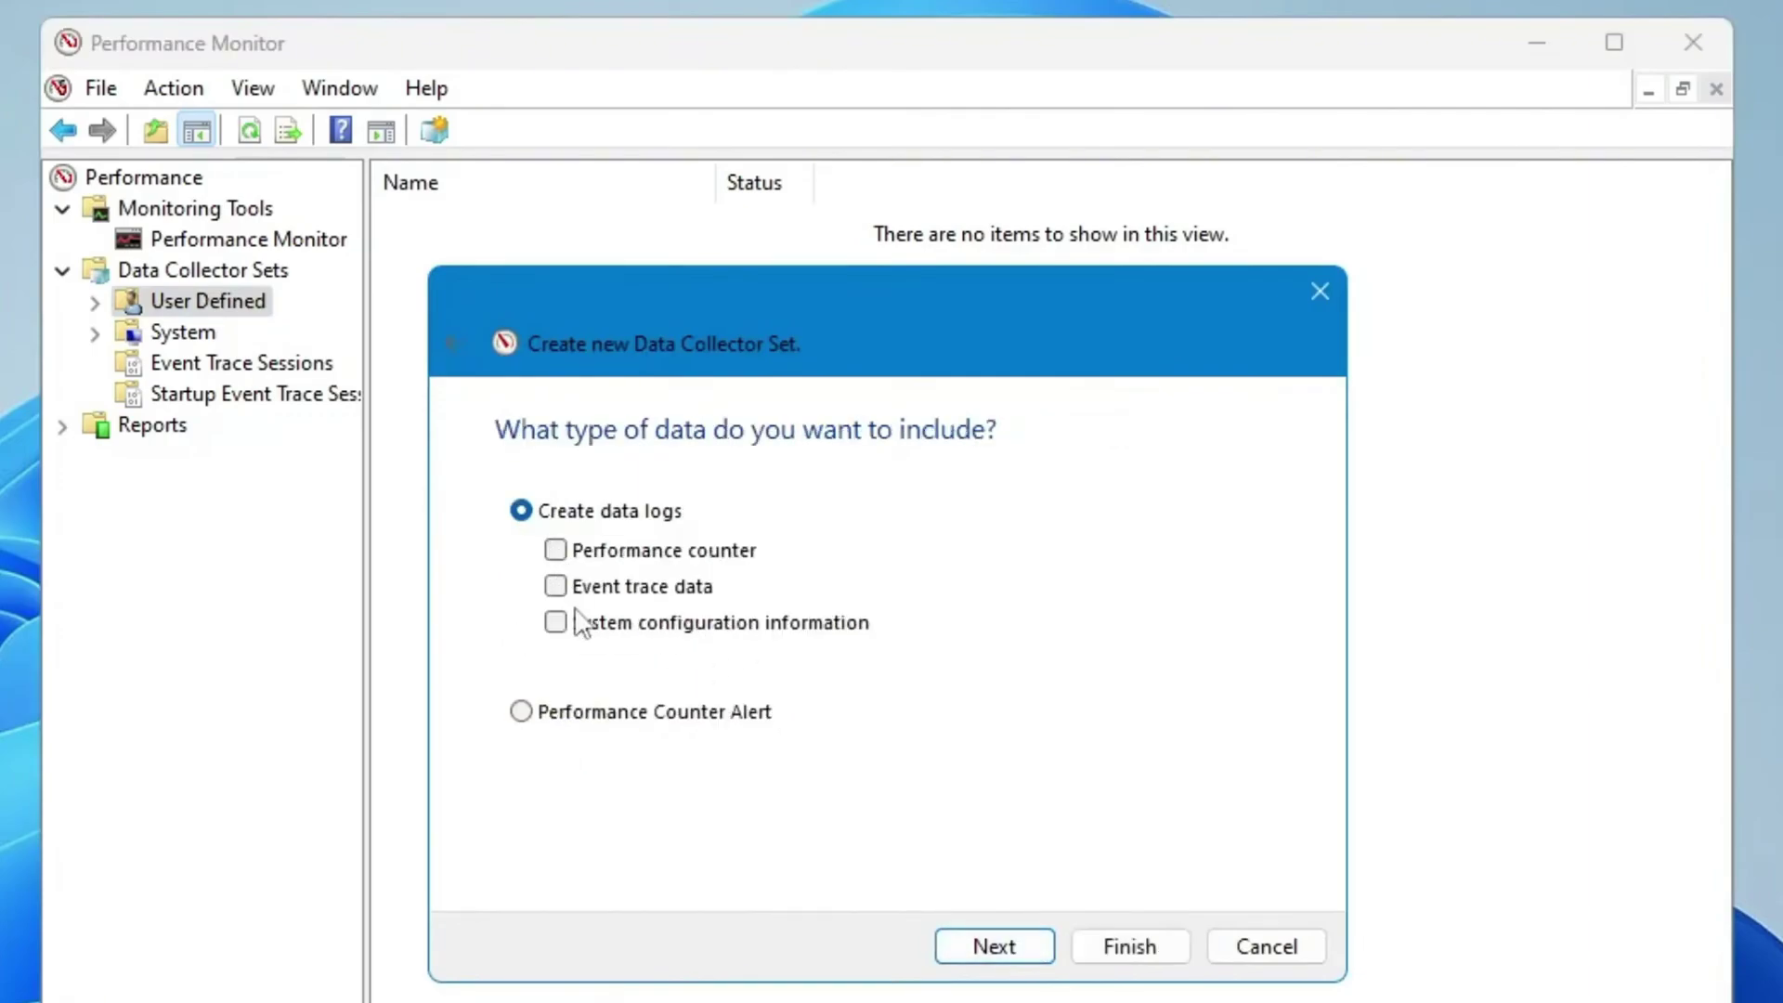
- Choose performance counter logging for CPU Boost and browse the Add Counters list
click(555, 550)
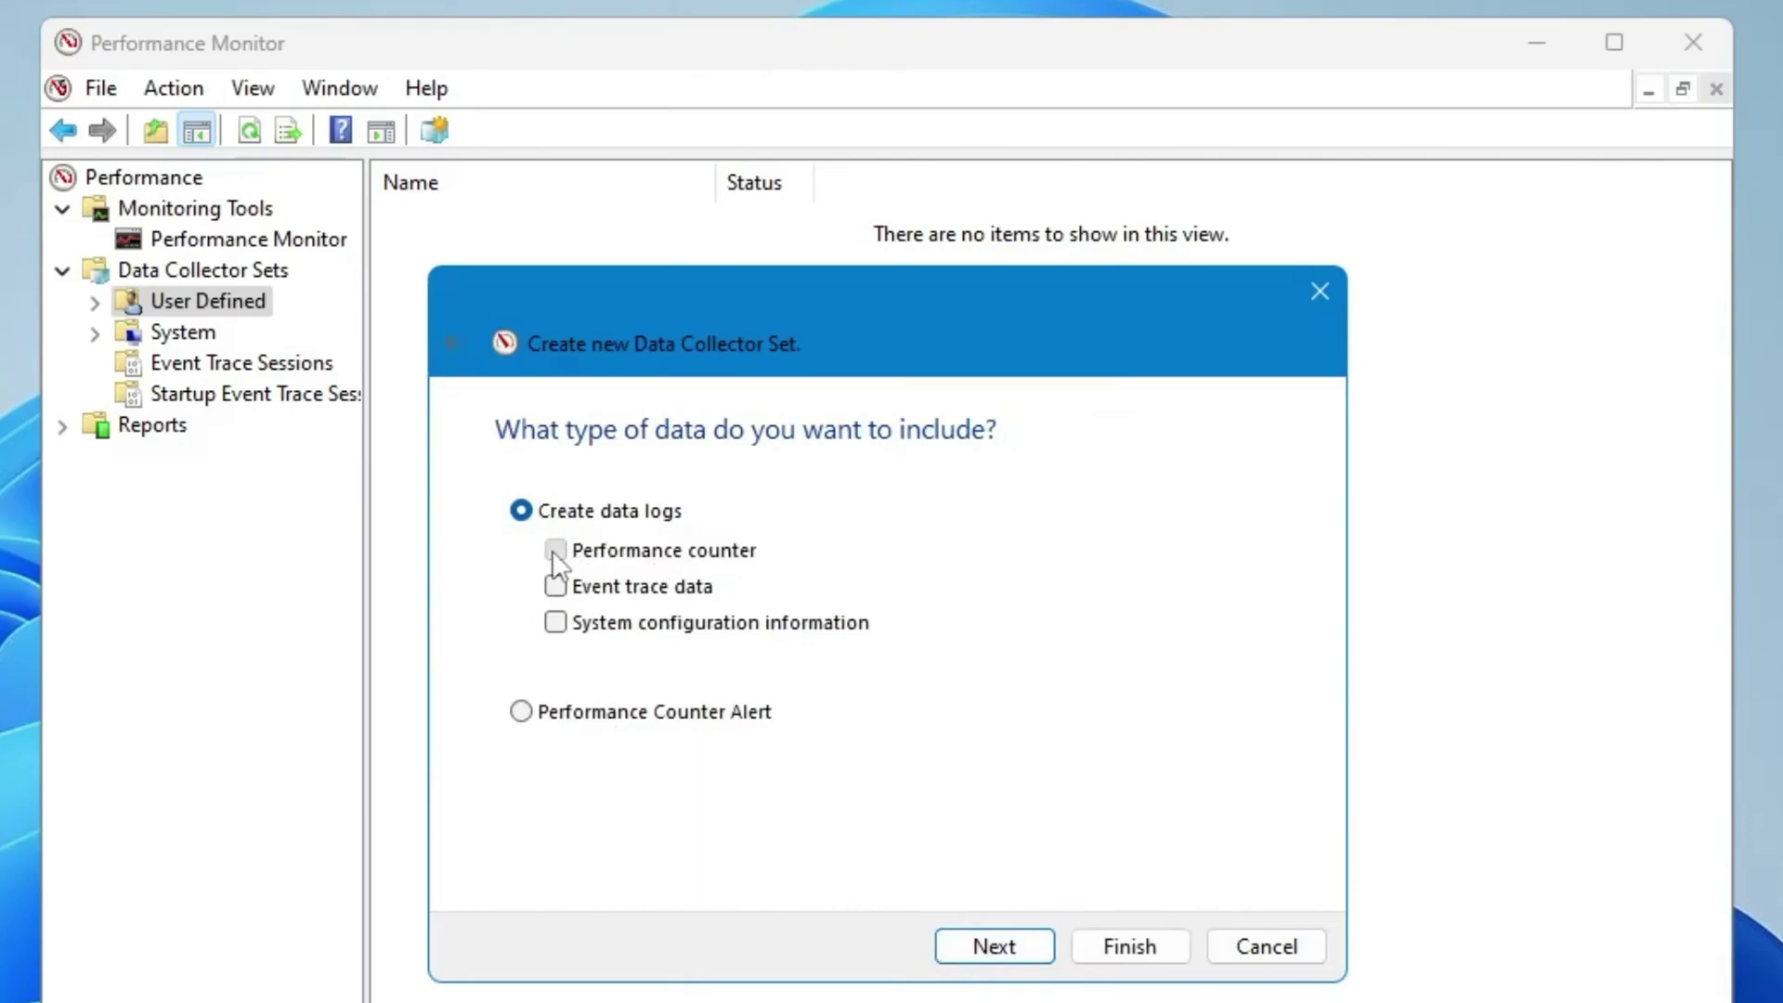
click(1001, 940)
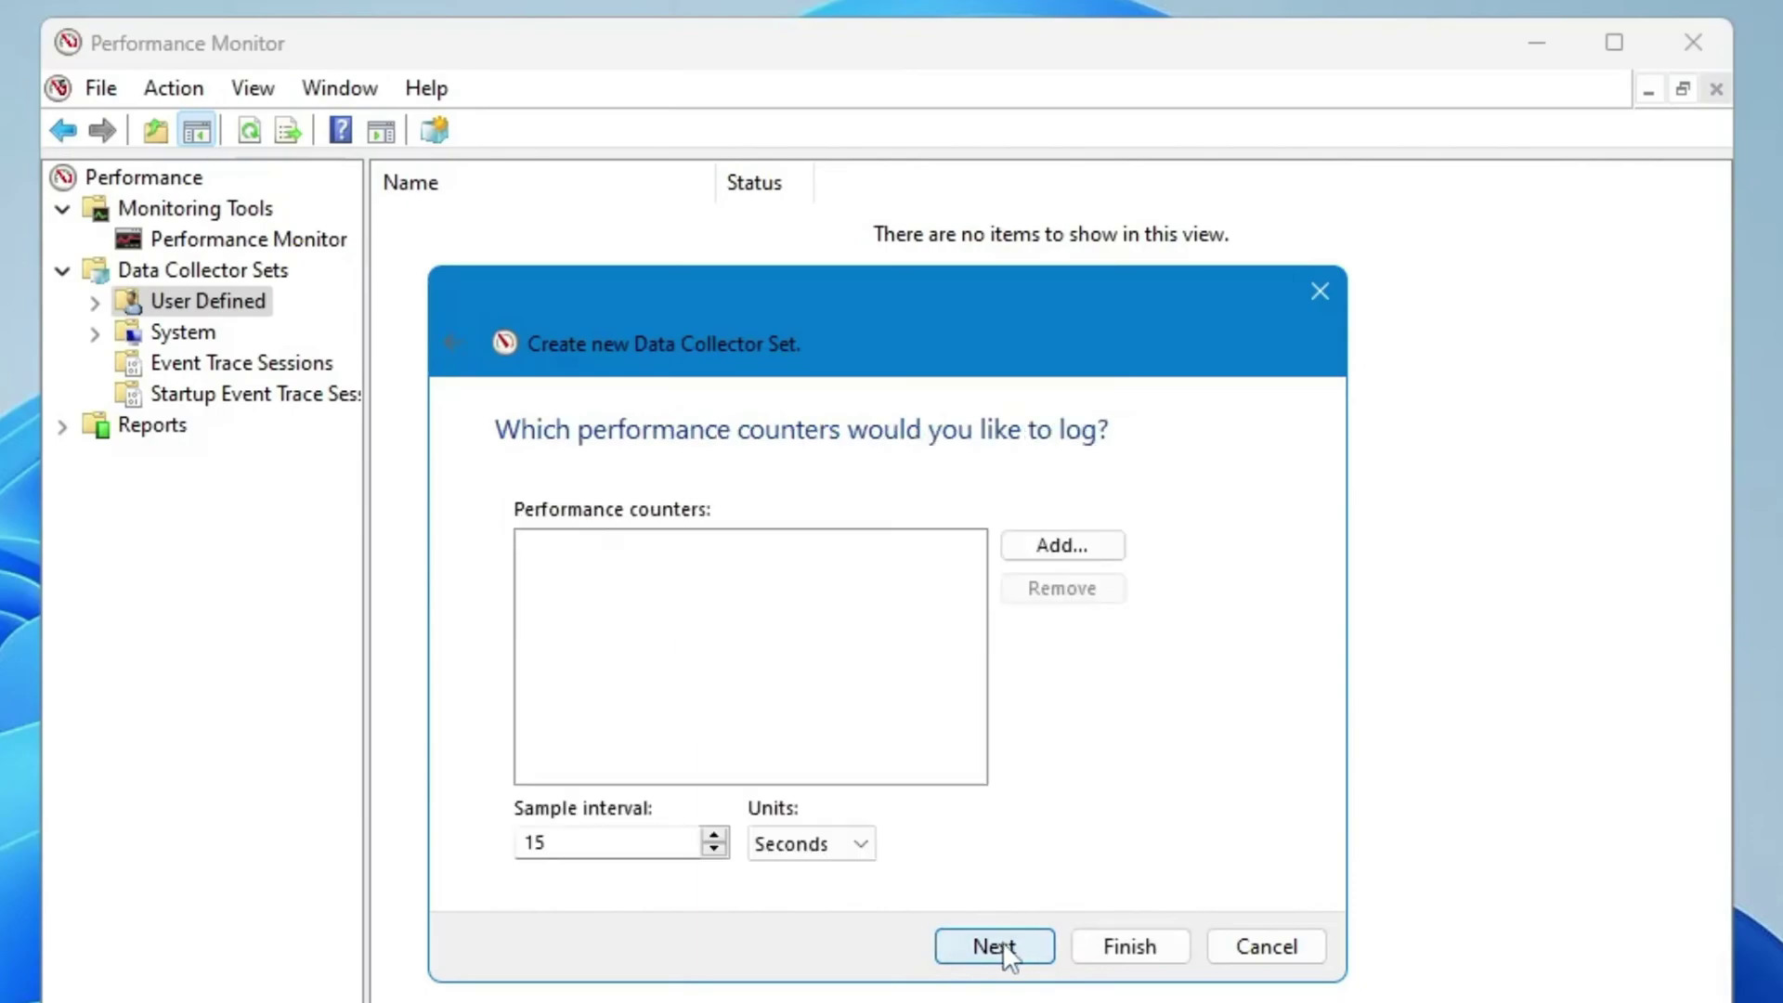
click(1063, 548)
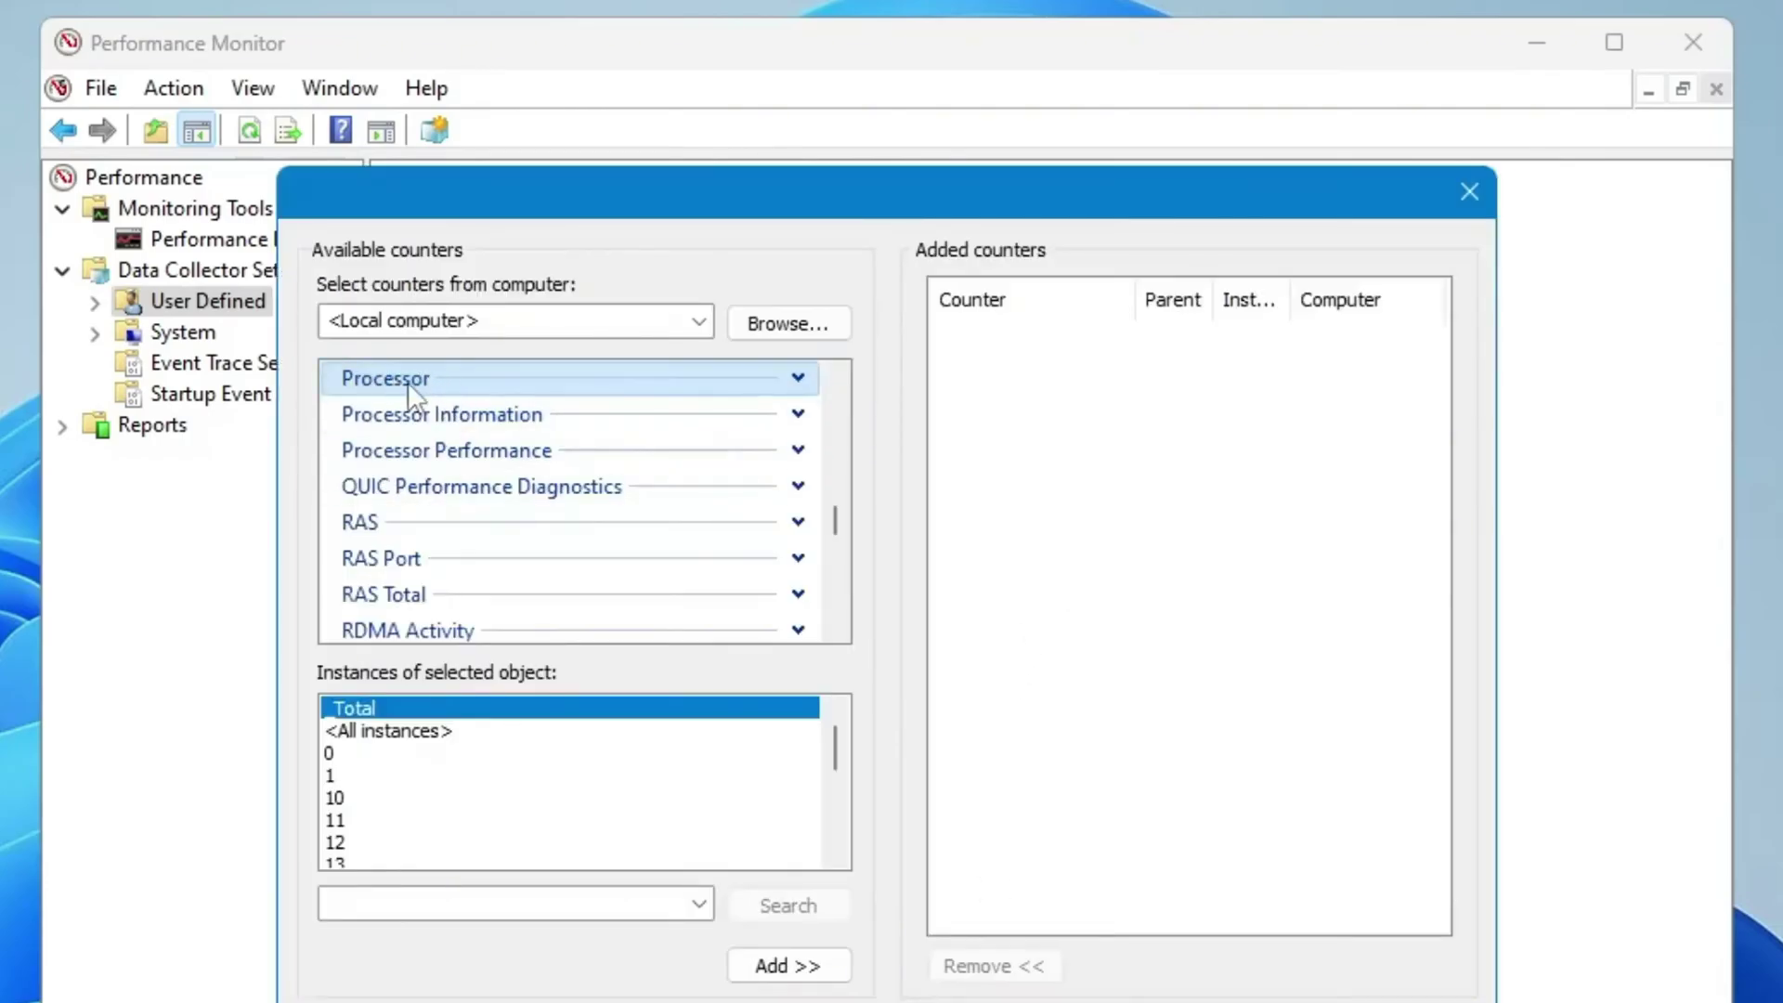
scroll(403, 781, down, 2)
scroll(401, 795, down, 2)
scroll(399, 796, up, 4)
scroll(399, 771, up, 1)
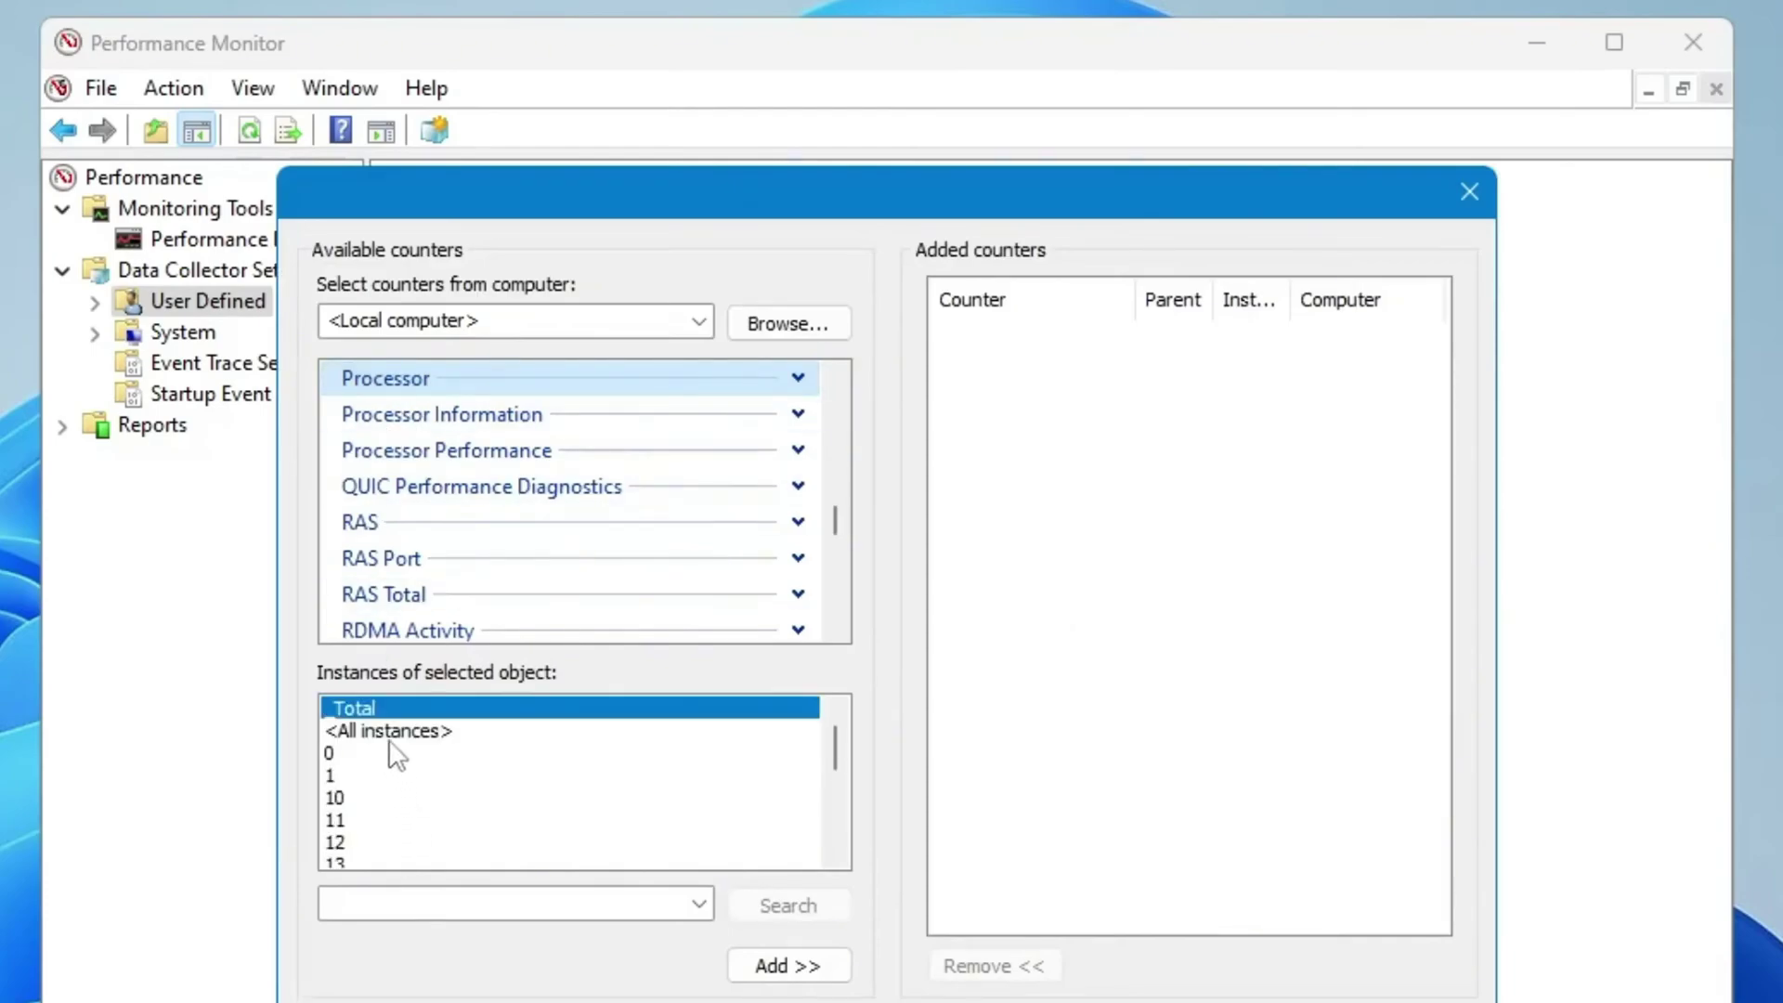
scroll(390, 767, down, 4)
scroll(386, 774, up, 2)
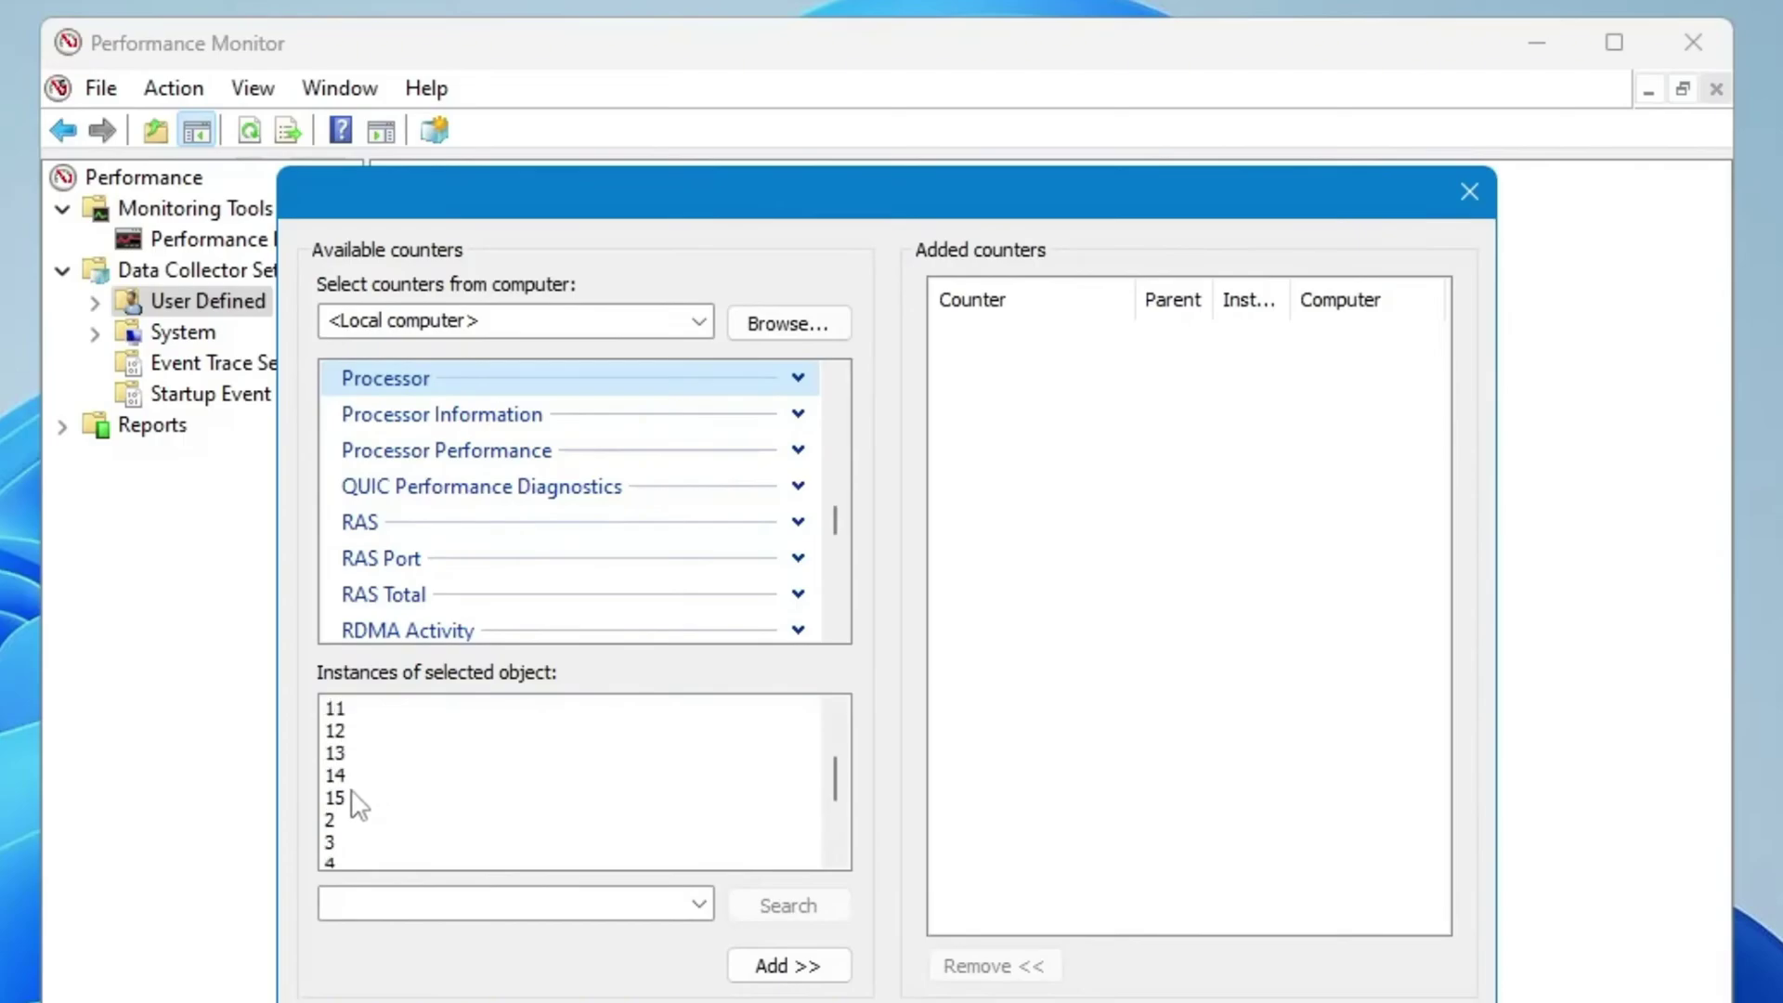
- Finish the CPU Boost wizard and start the set from its right-click menu
click(357, 799)
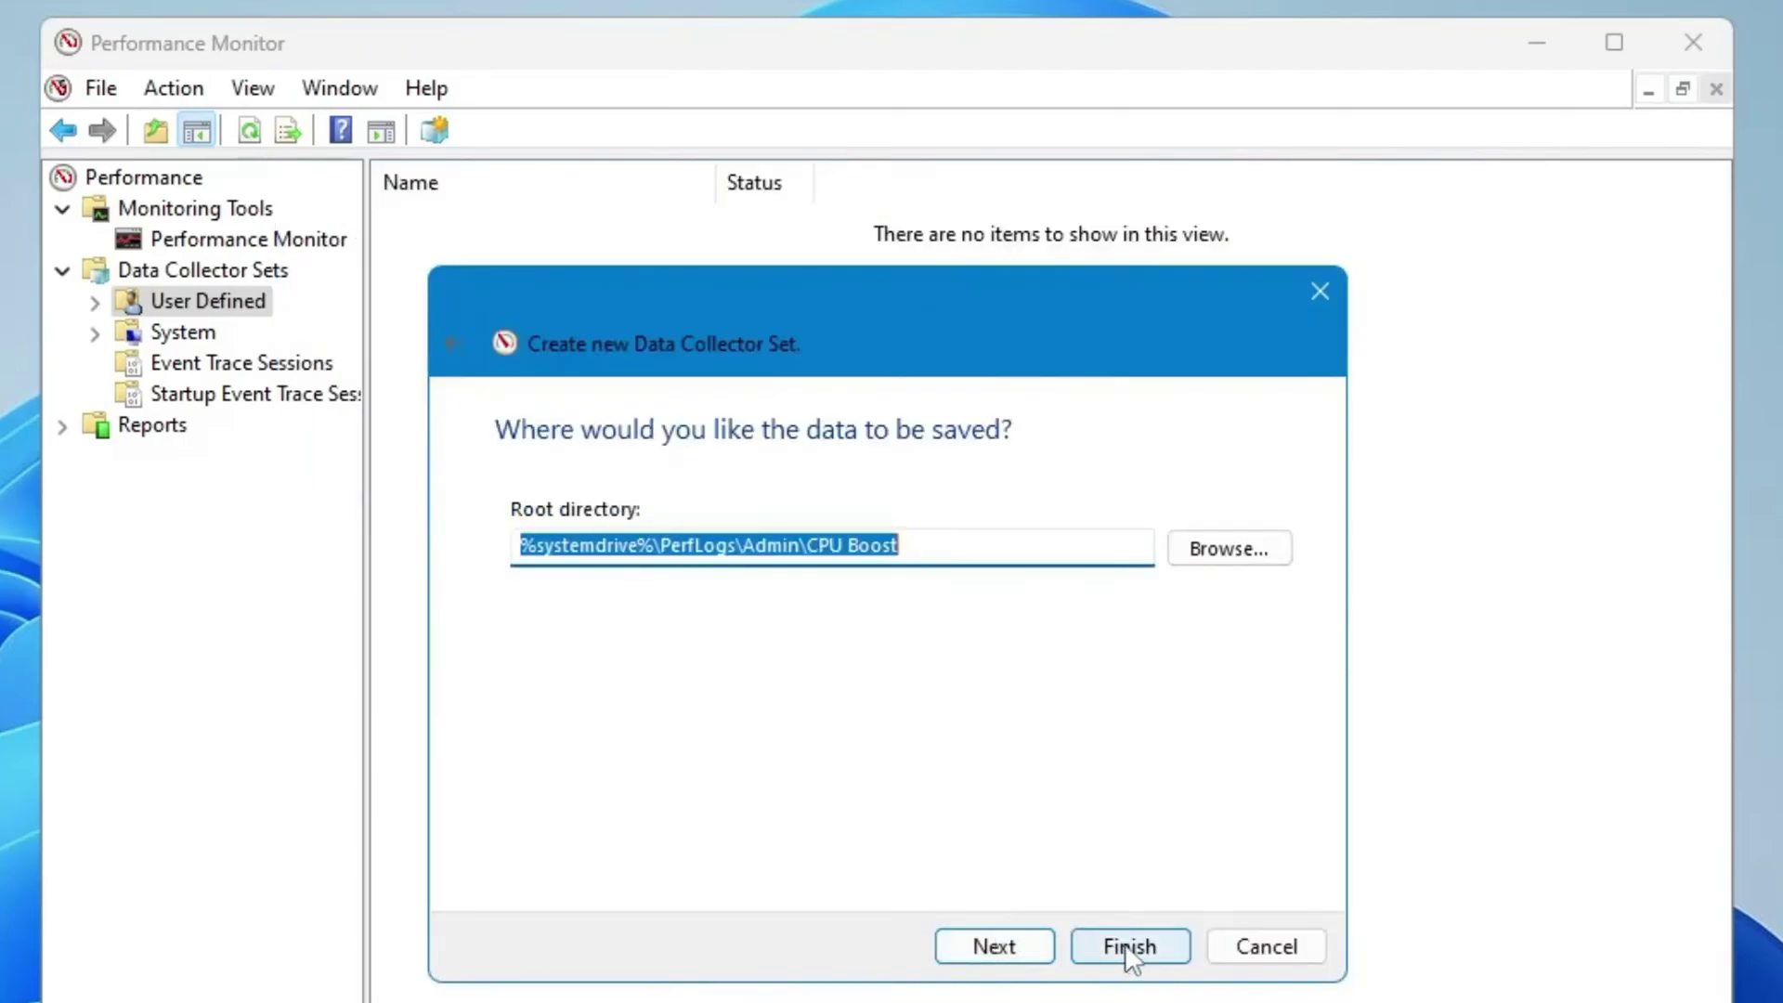
click(1128, 946)
click(499, 227)
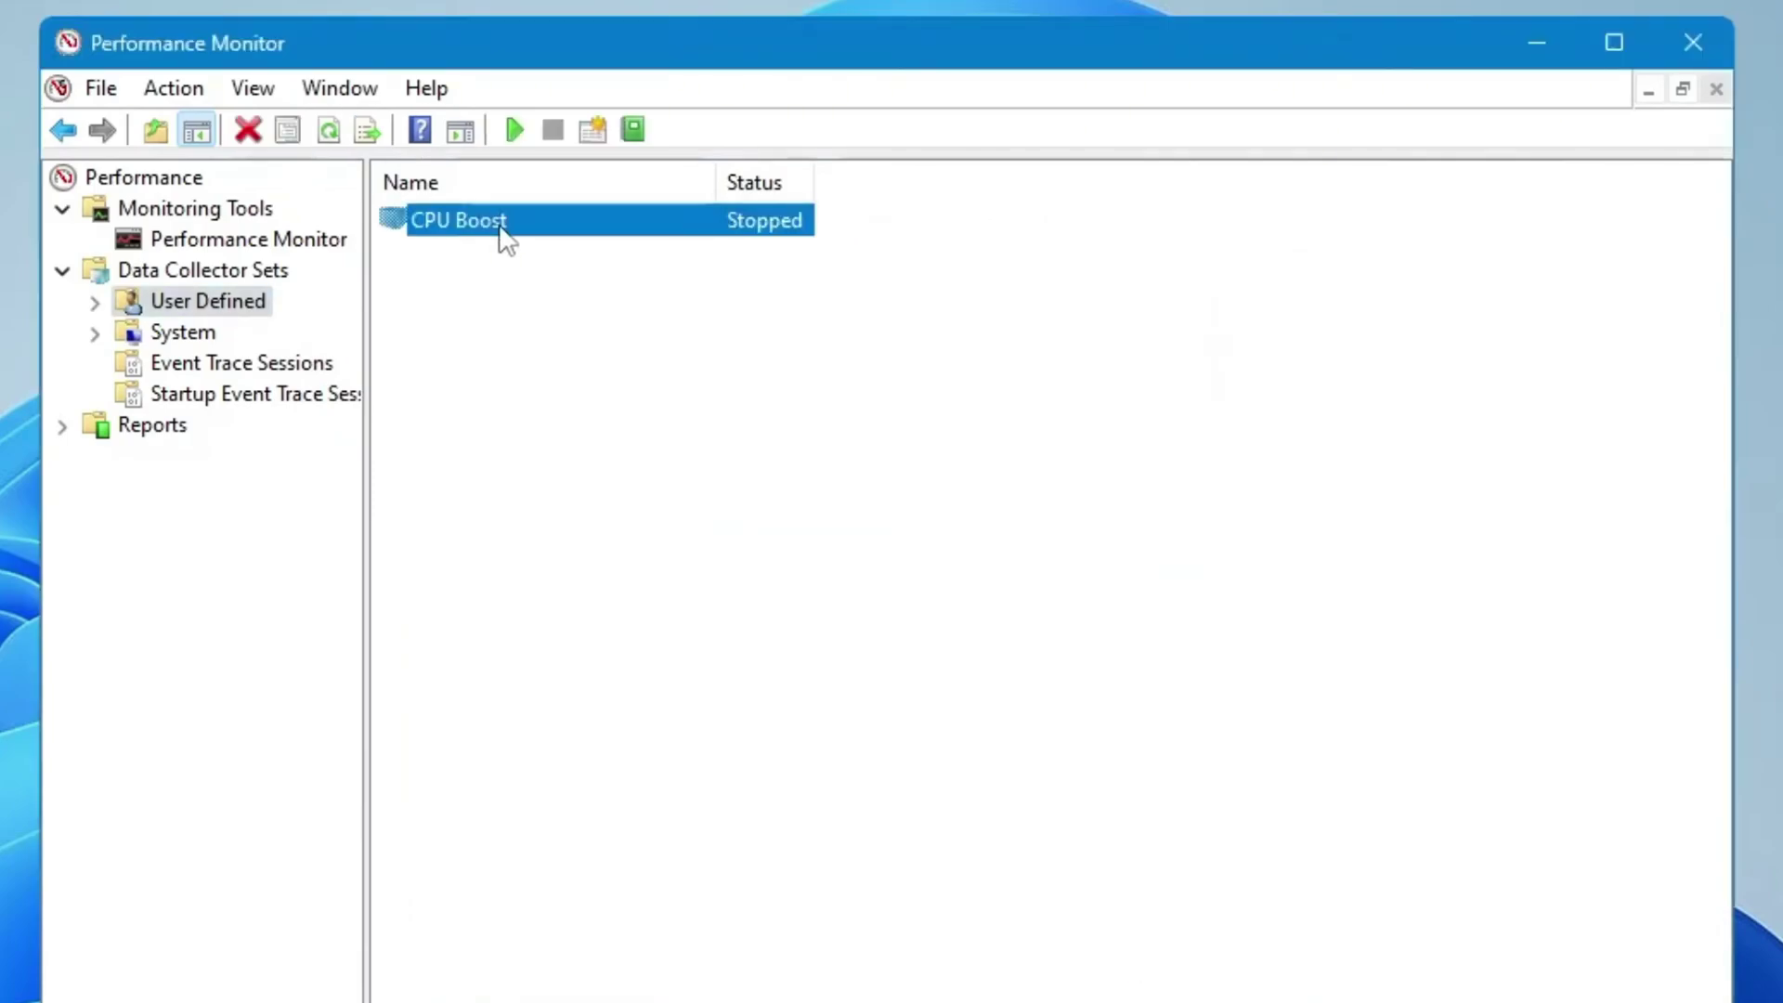
right_click(763, 228)
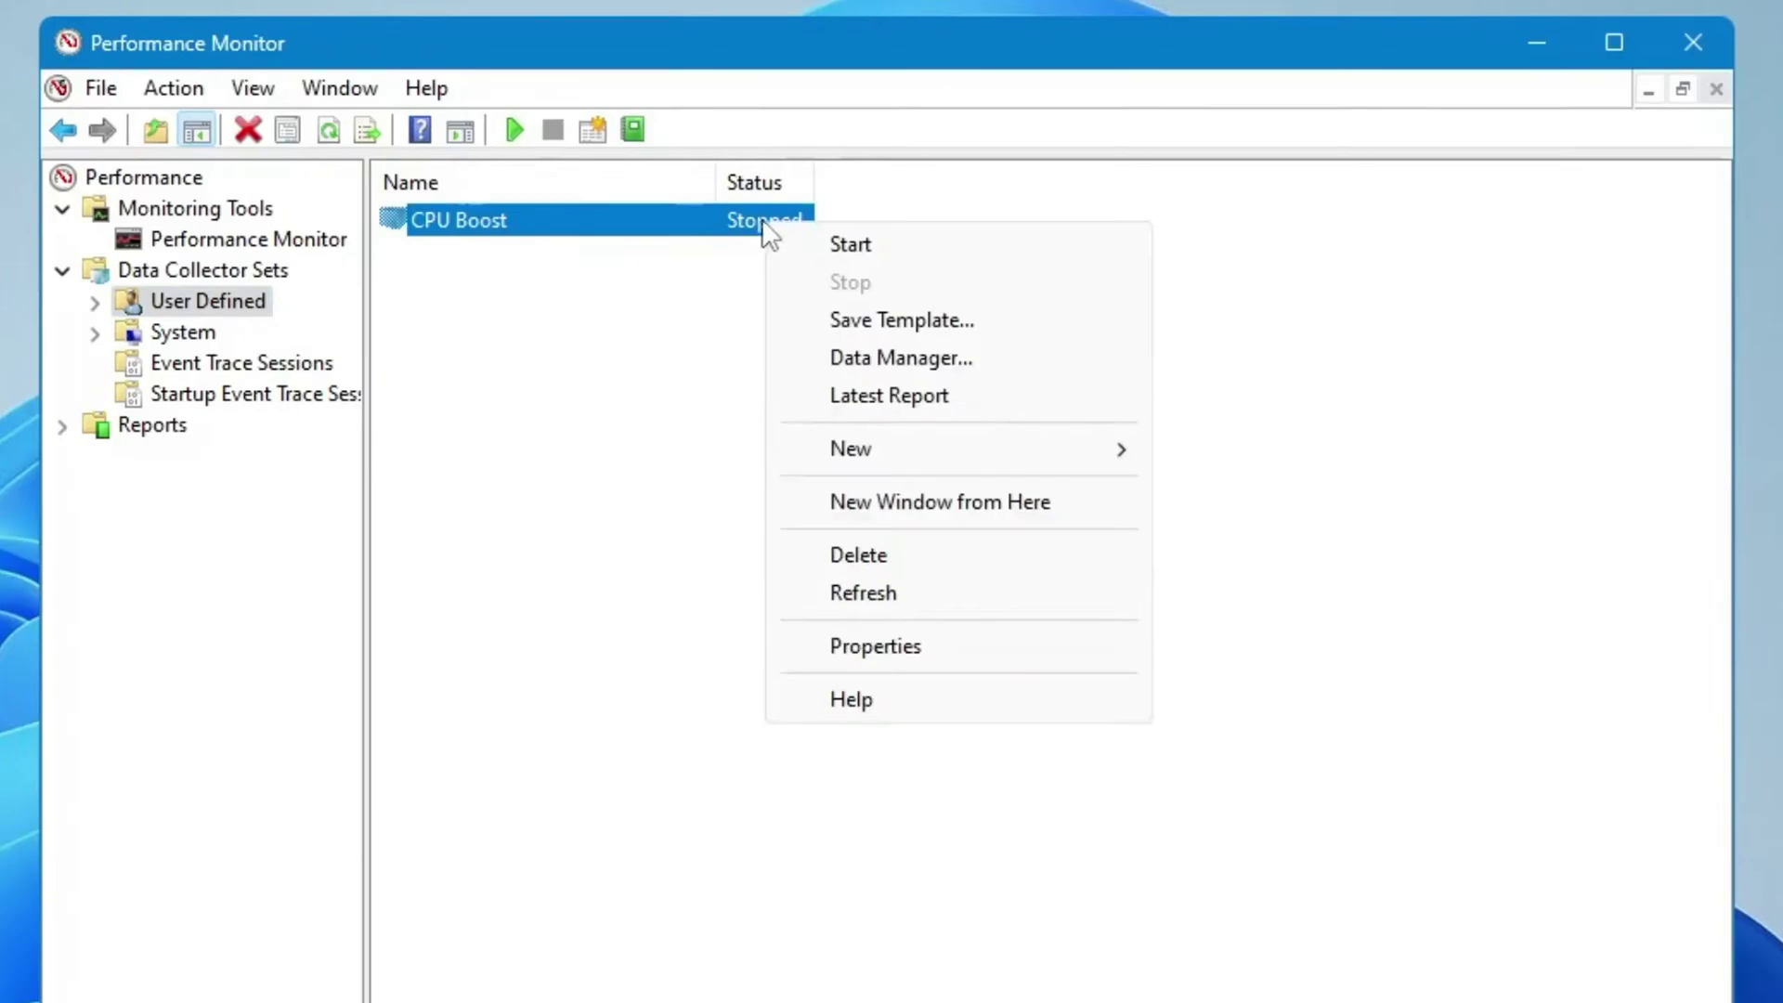
click(830, 244)
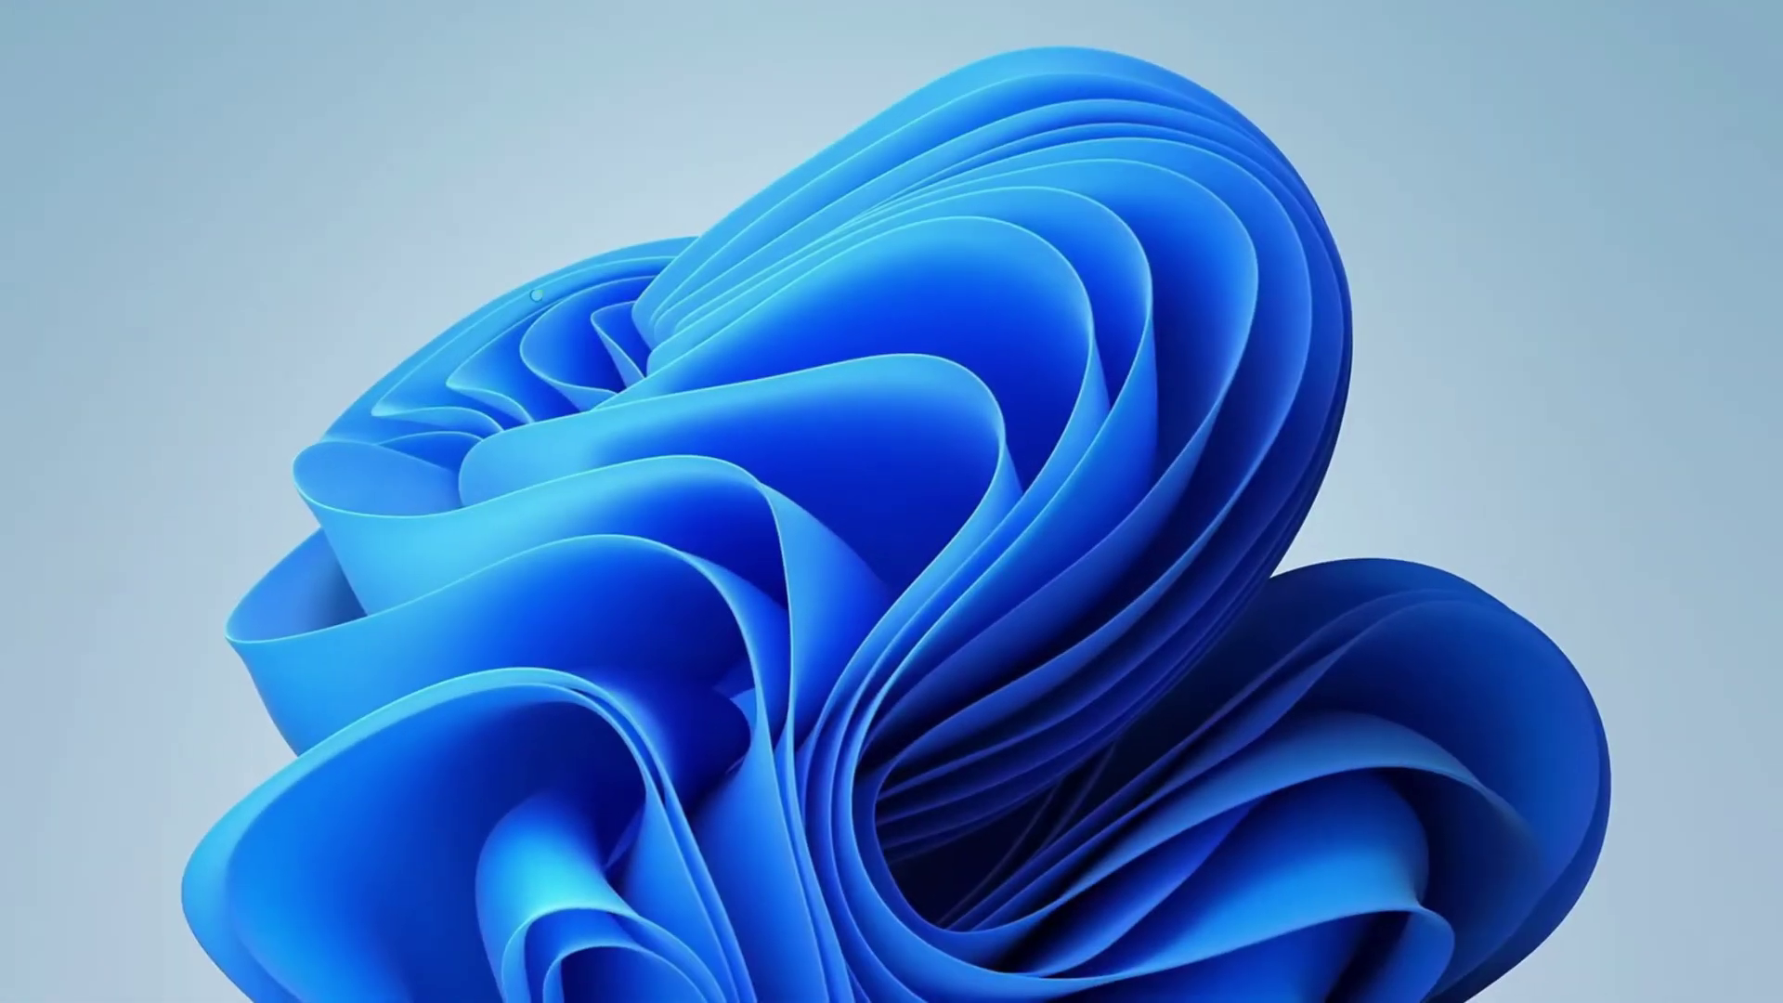
- Launch System Configuration through an msconfig search and show its Boot tab
key(super+s)
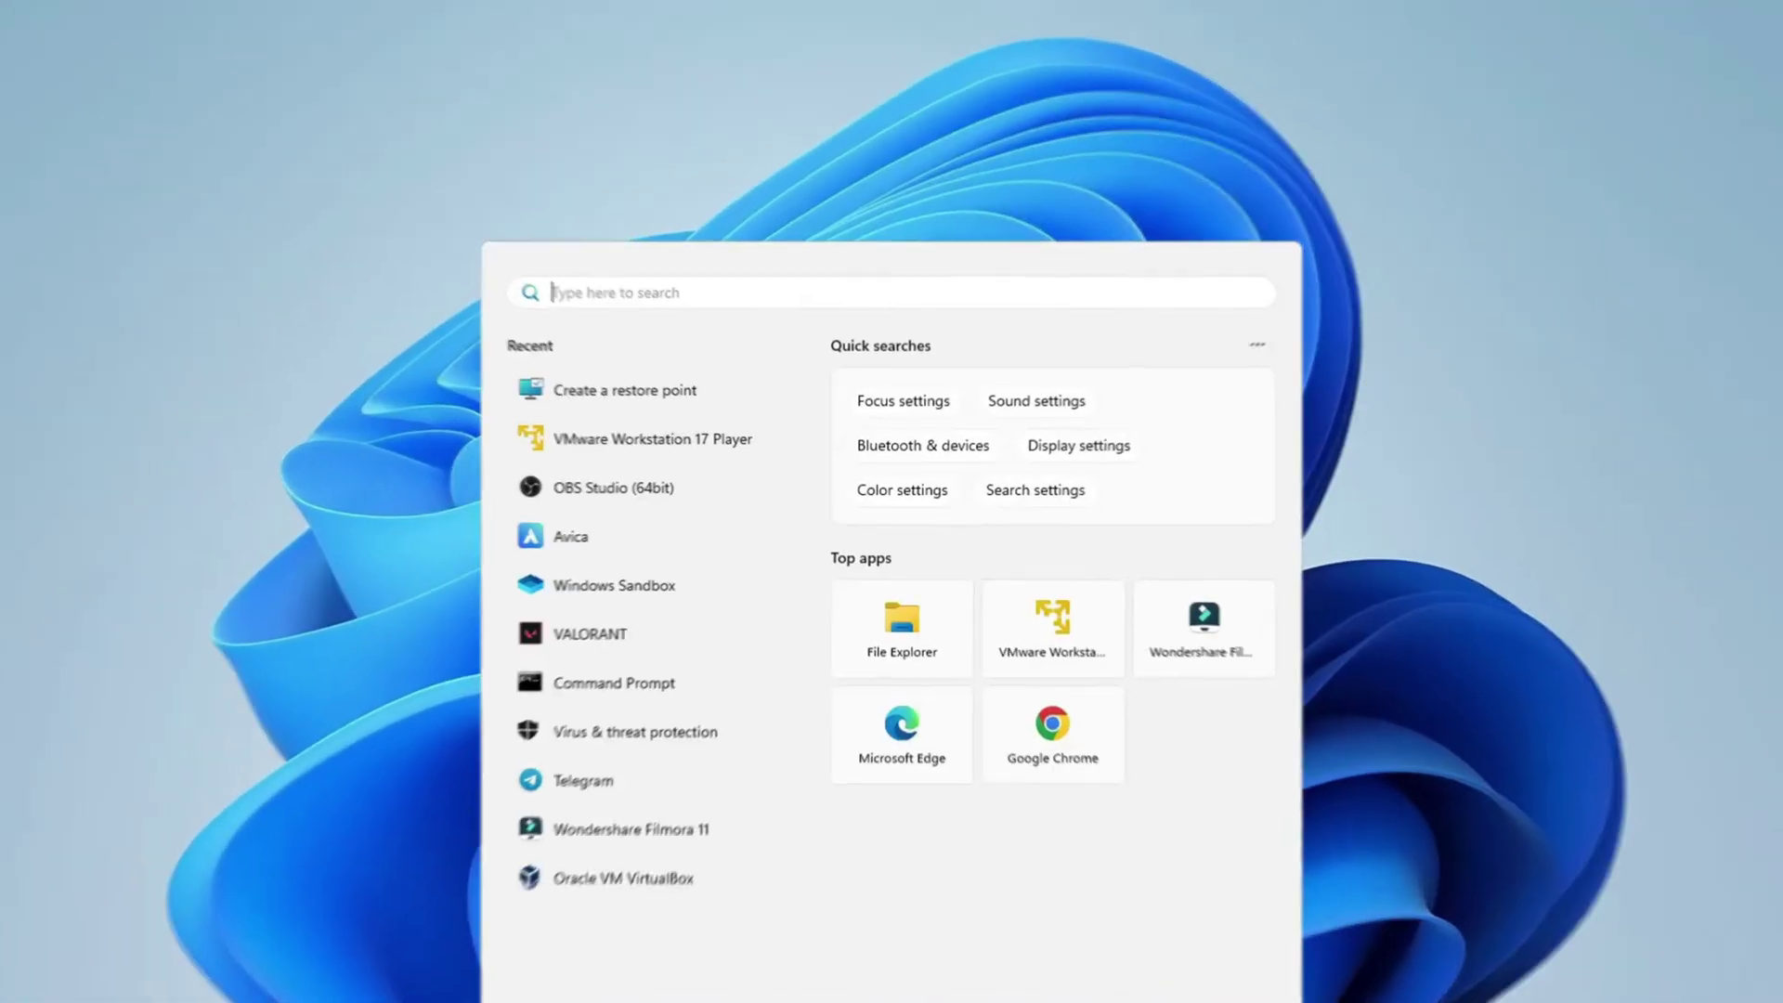
text(msconfig)
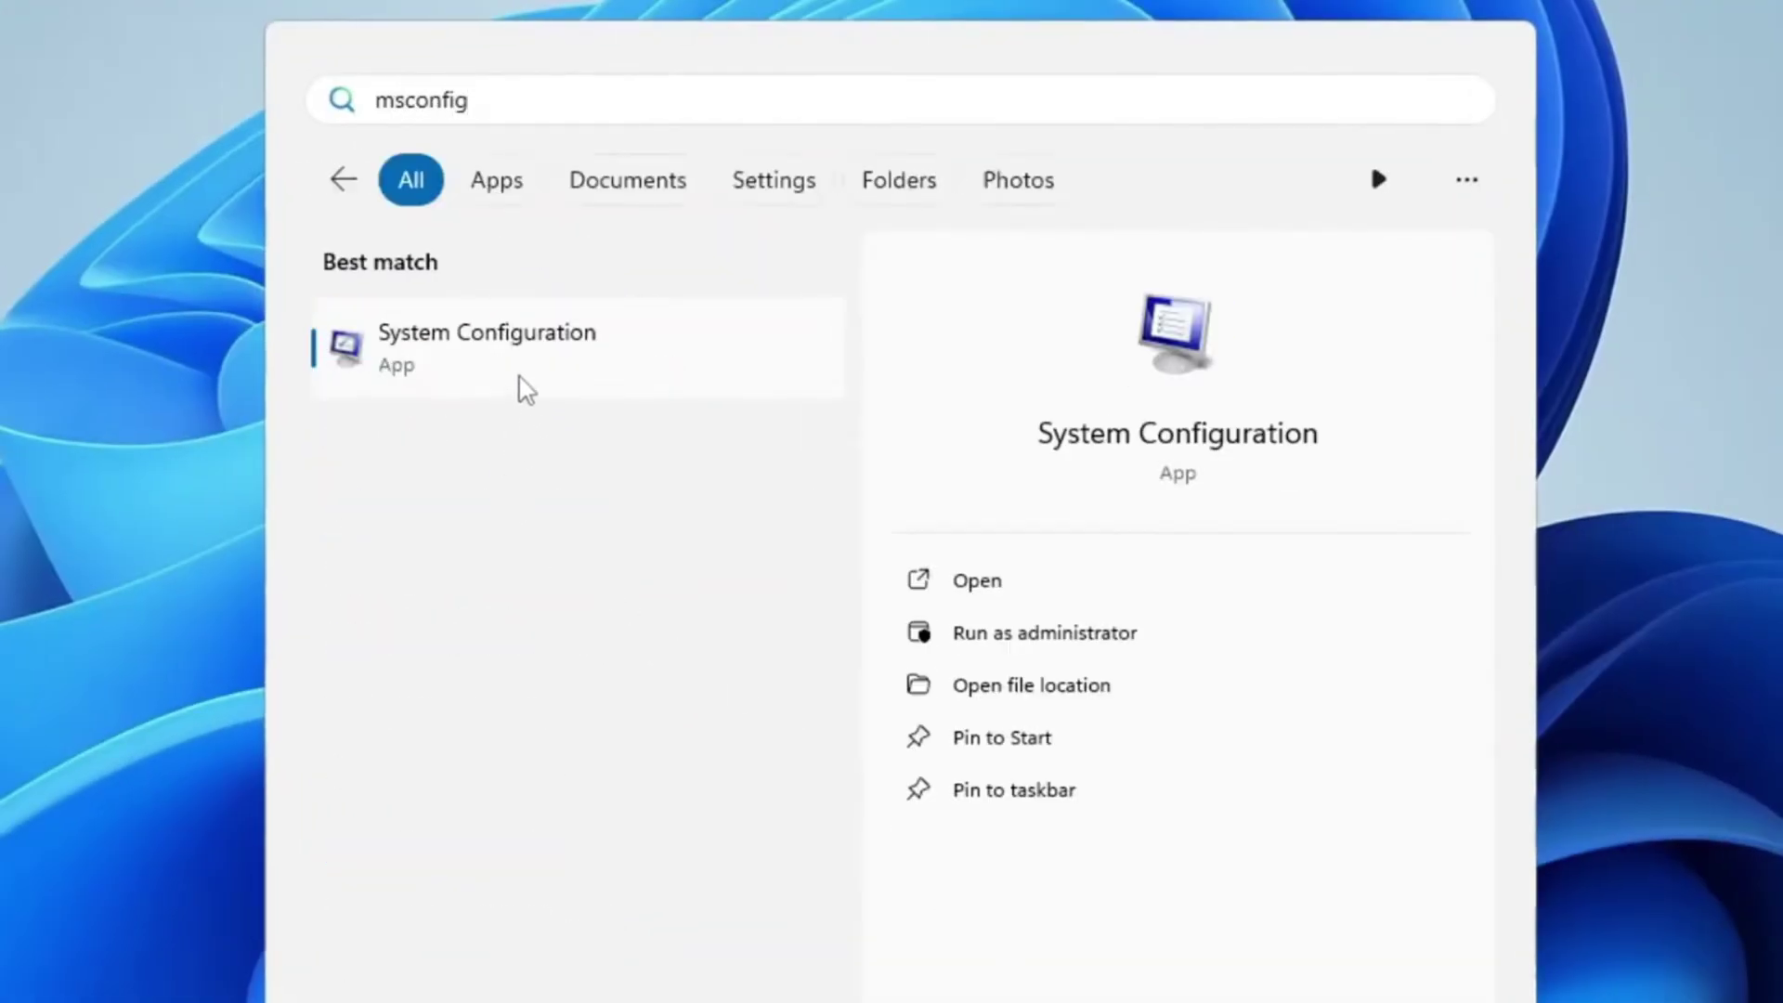
click(571, 351)
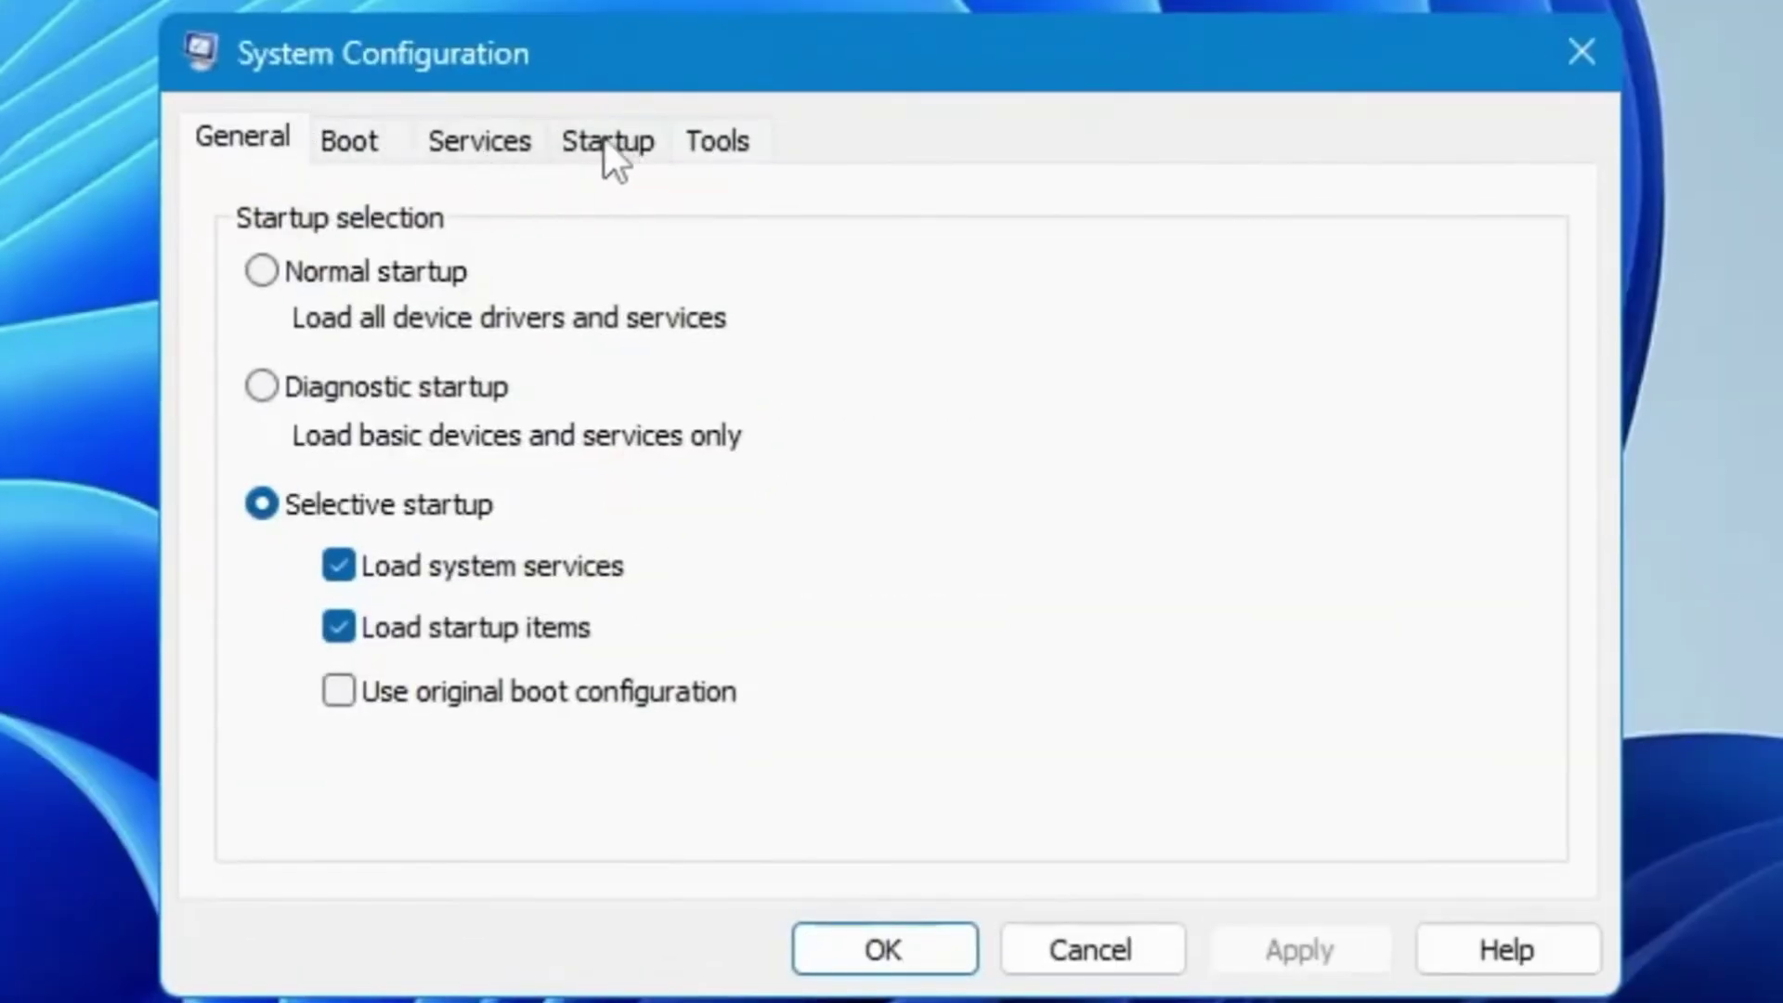
click(351, 143)
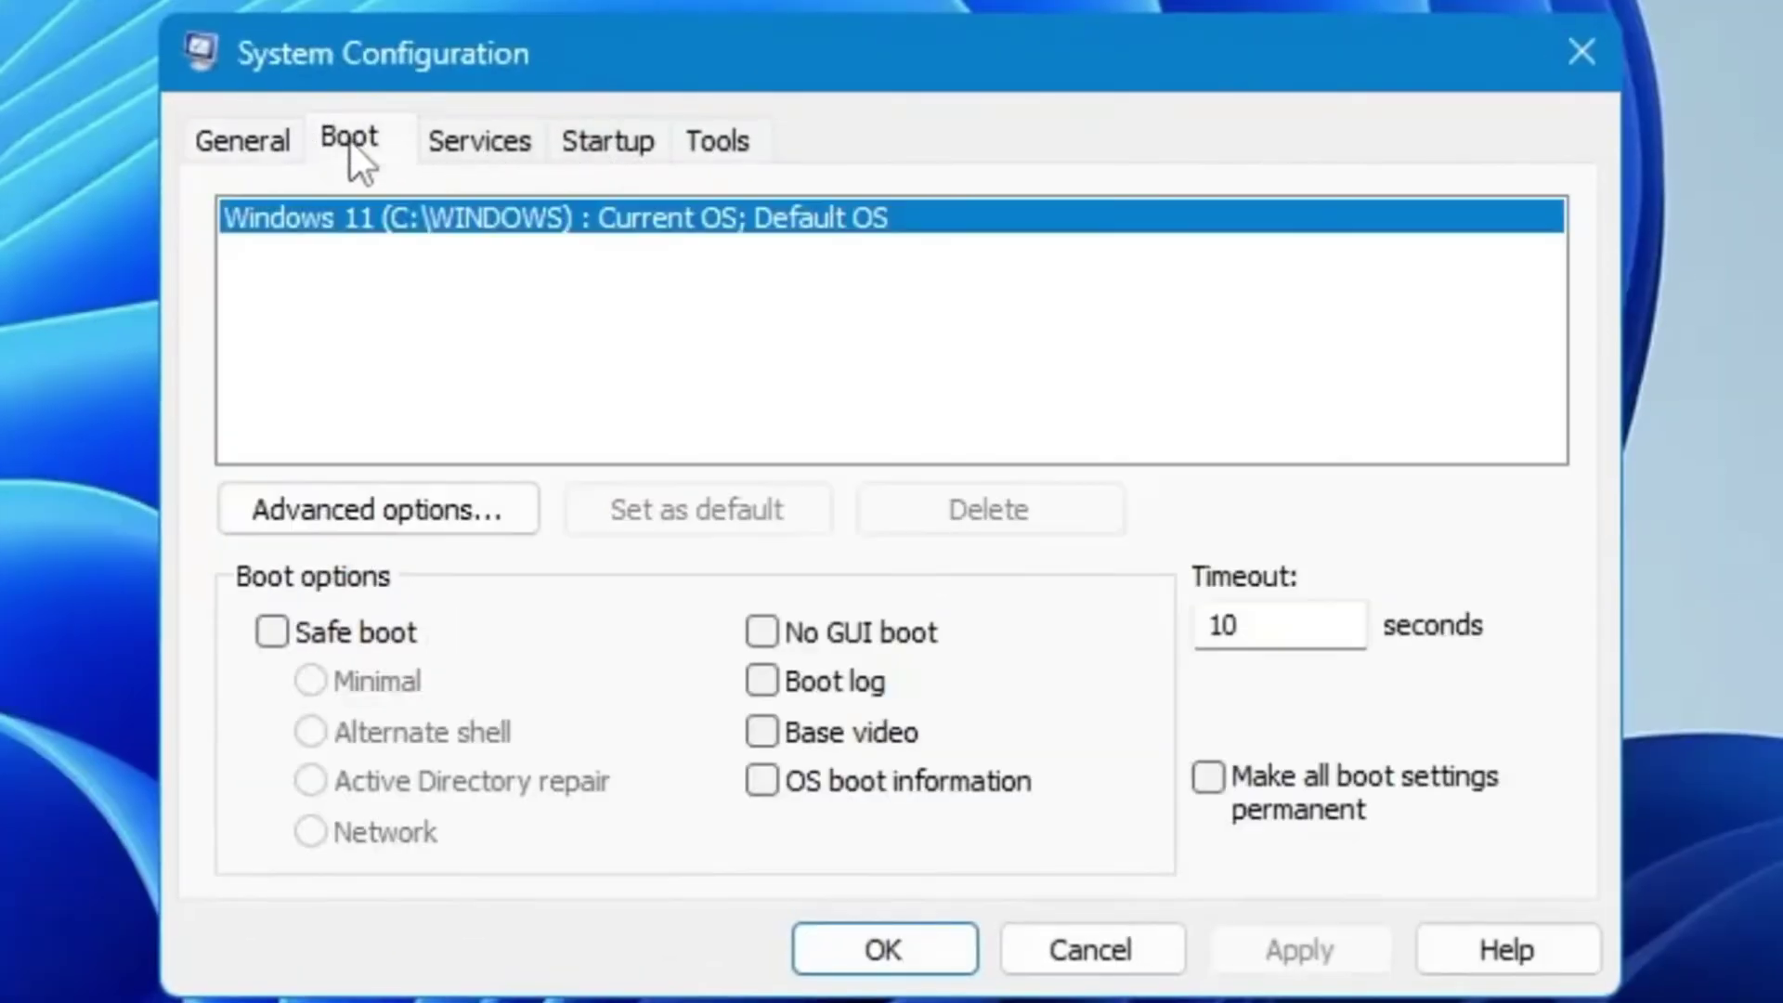
- Limit boot to a fixed 16 processors in the advanced boot options and save the configuration
click(359, 513)
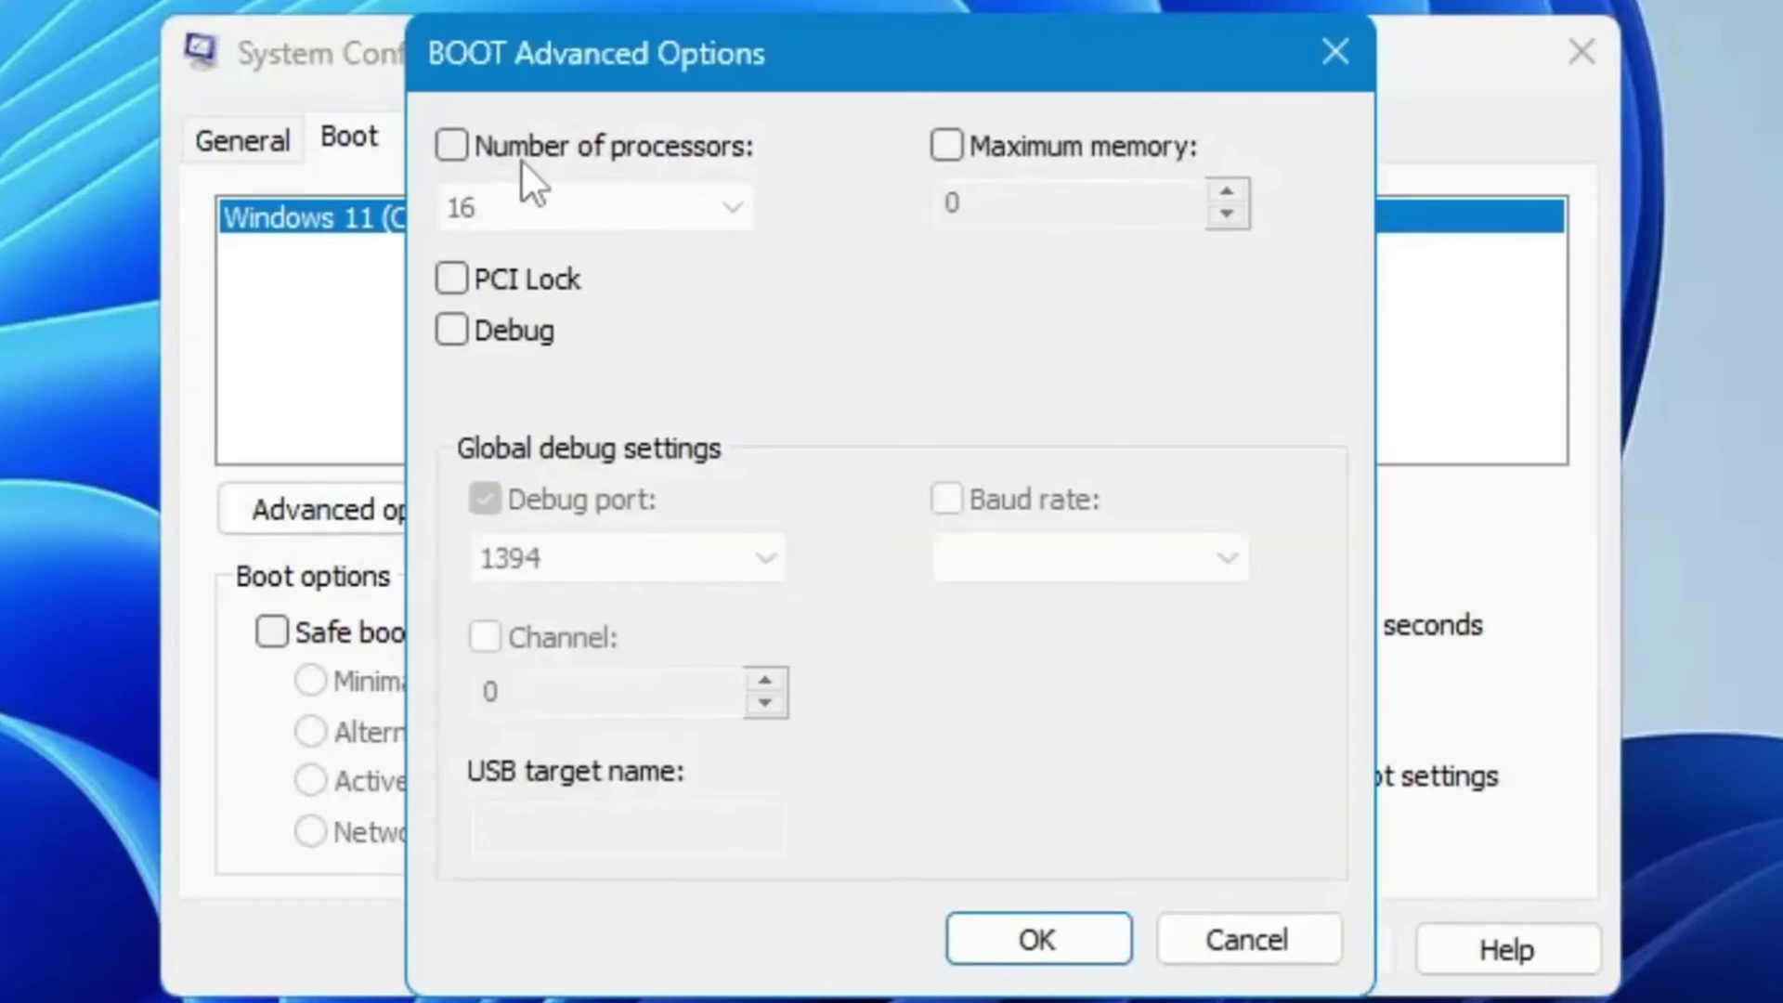
click(452, 147)
click(656, 218)
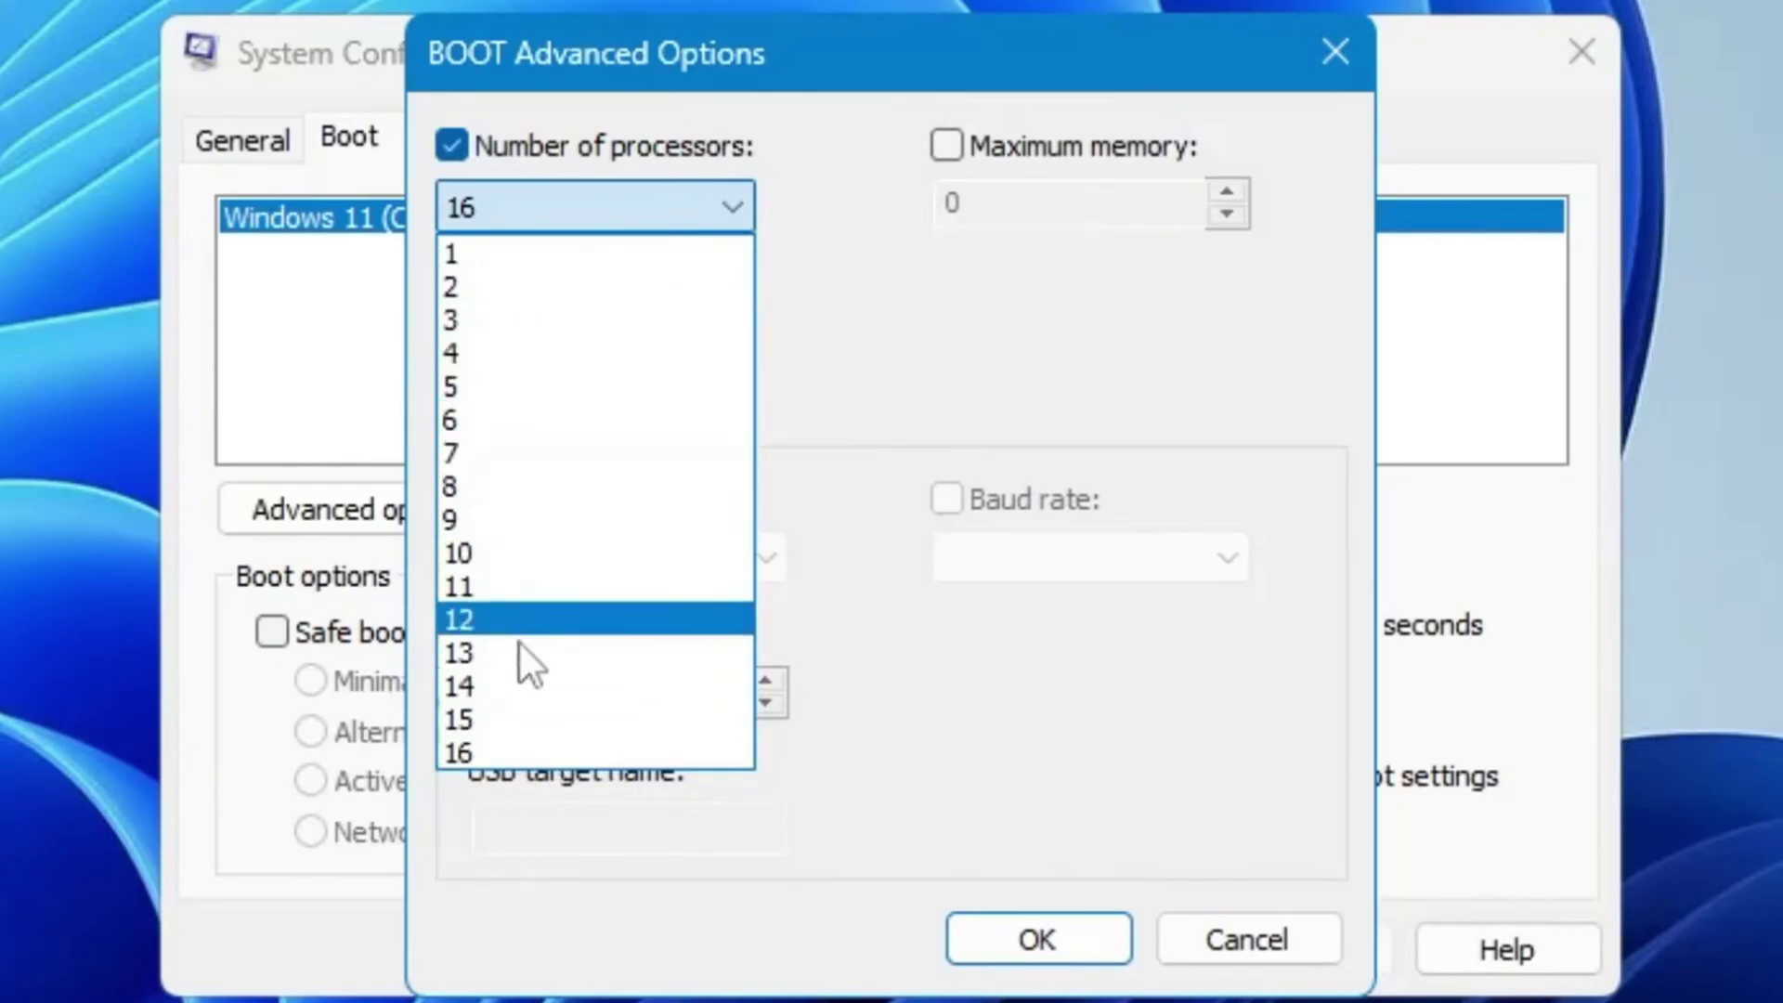
click(498, 748)
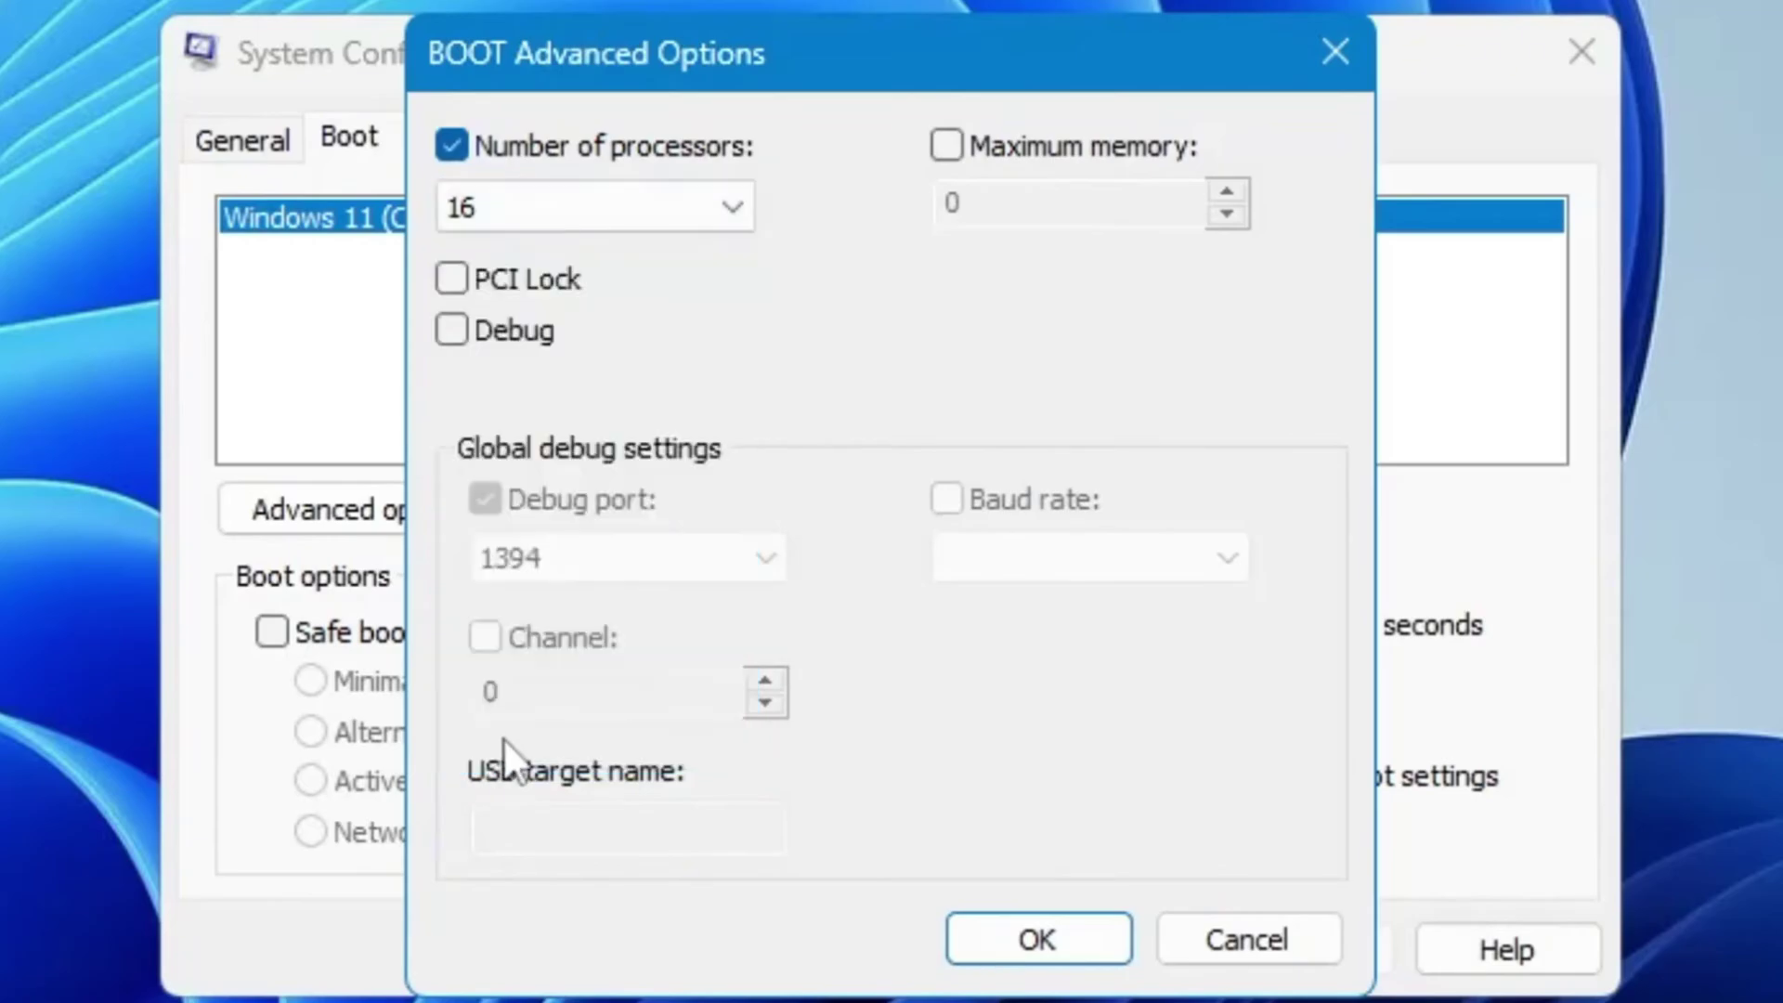
click(1033, 940)
click(1305, 938)
click(897, 946)
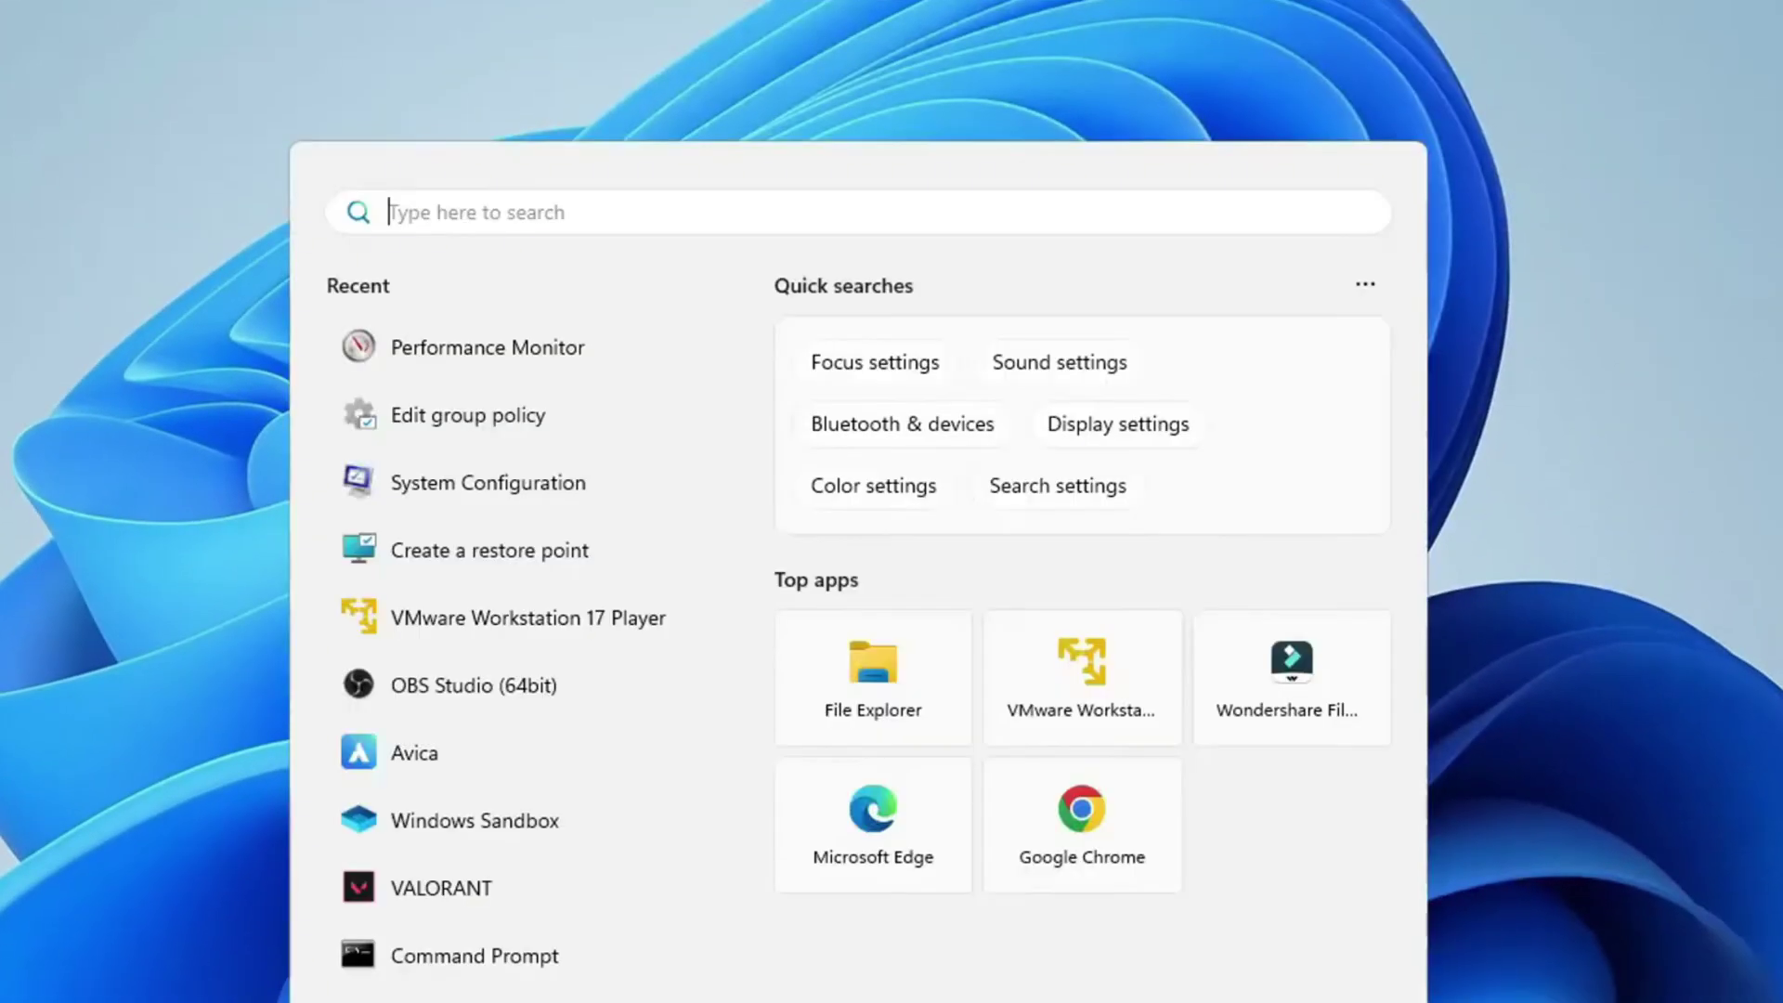
- Open Power Options via powercfg.cpl and the High performance plan's settings page
text(powercfg.cpl)
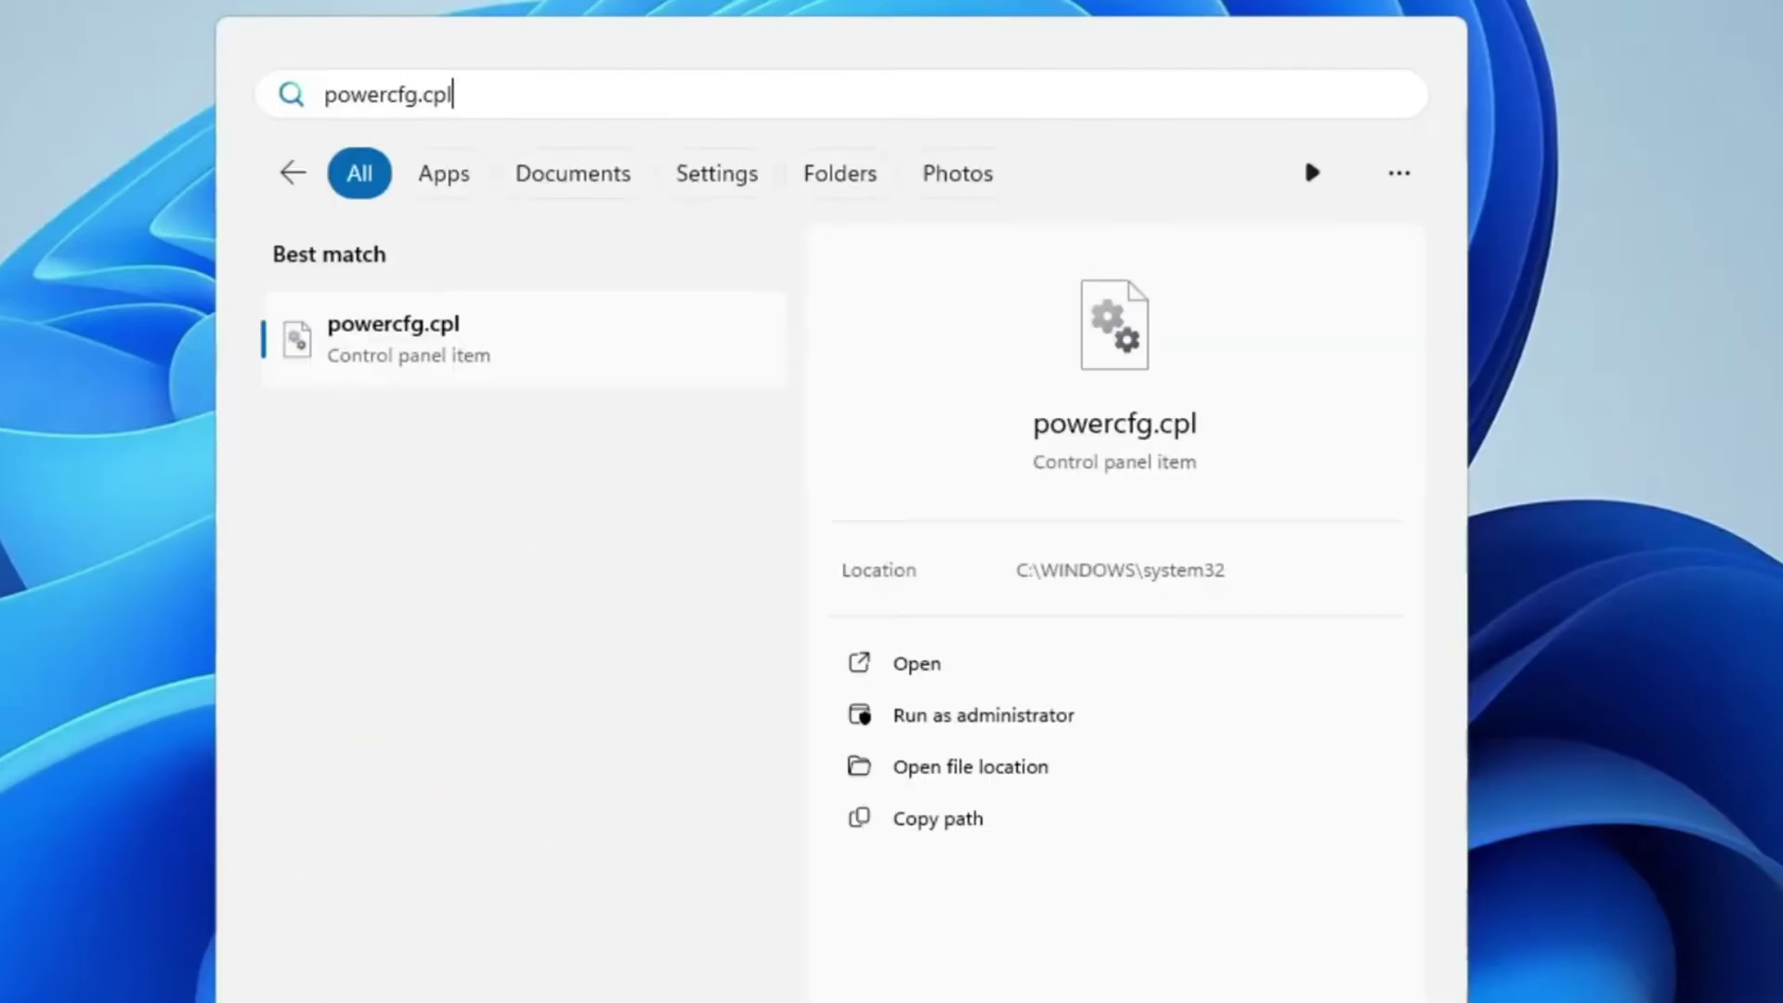
key(Return)
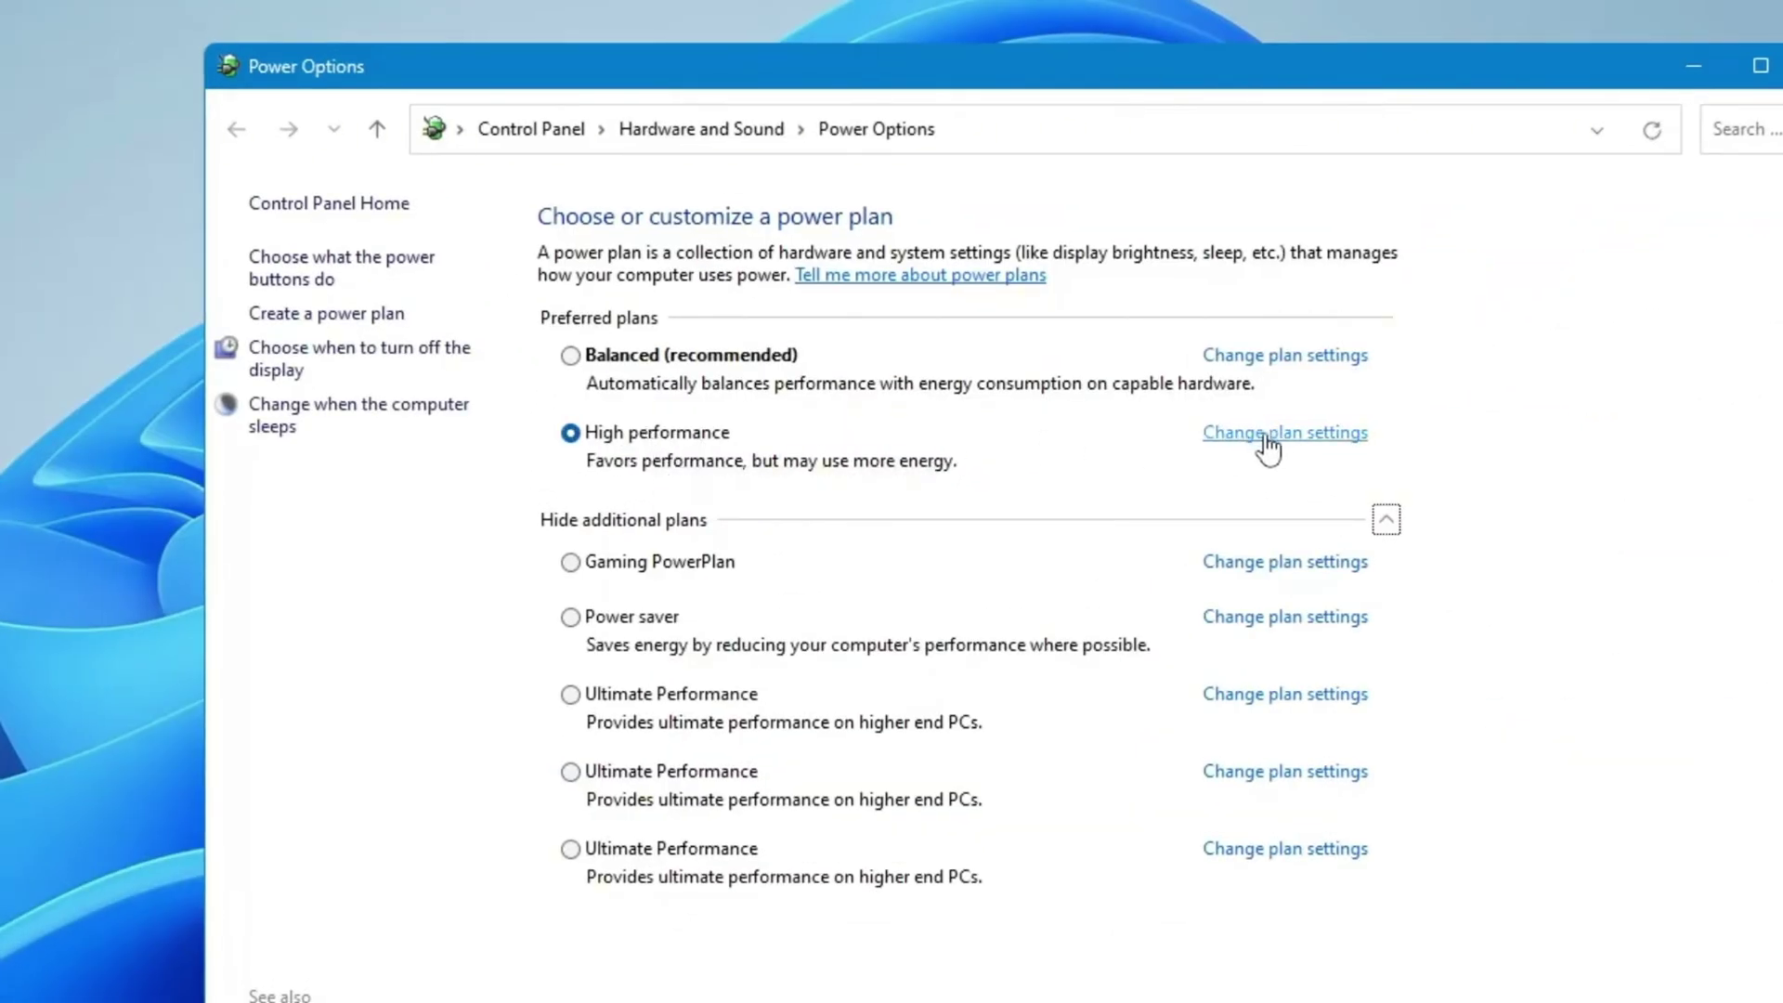
click(1265, 436)
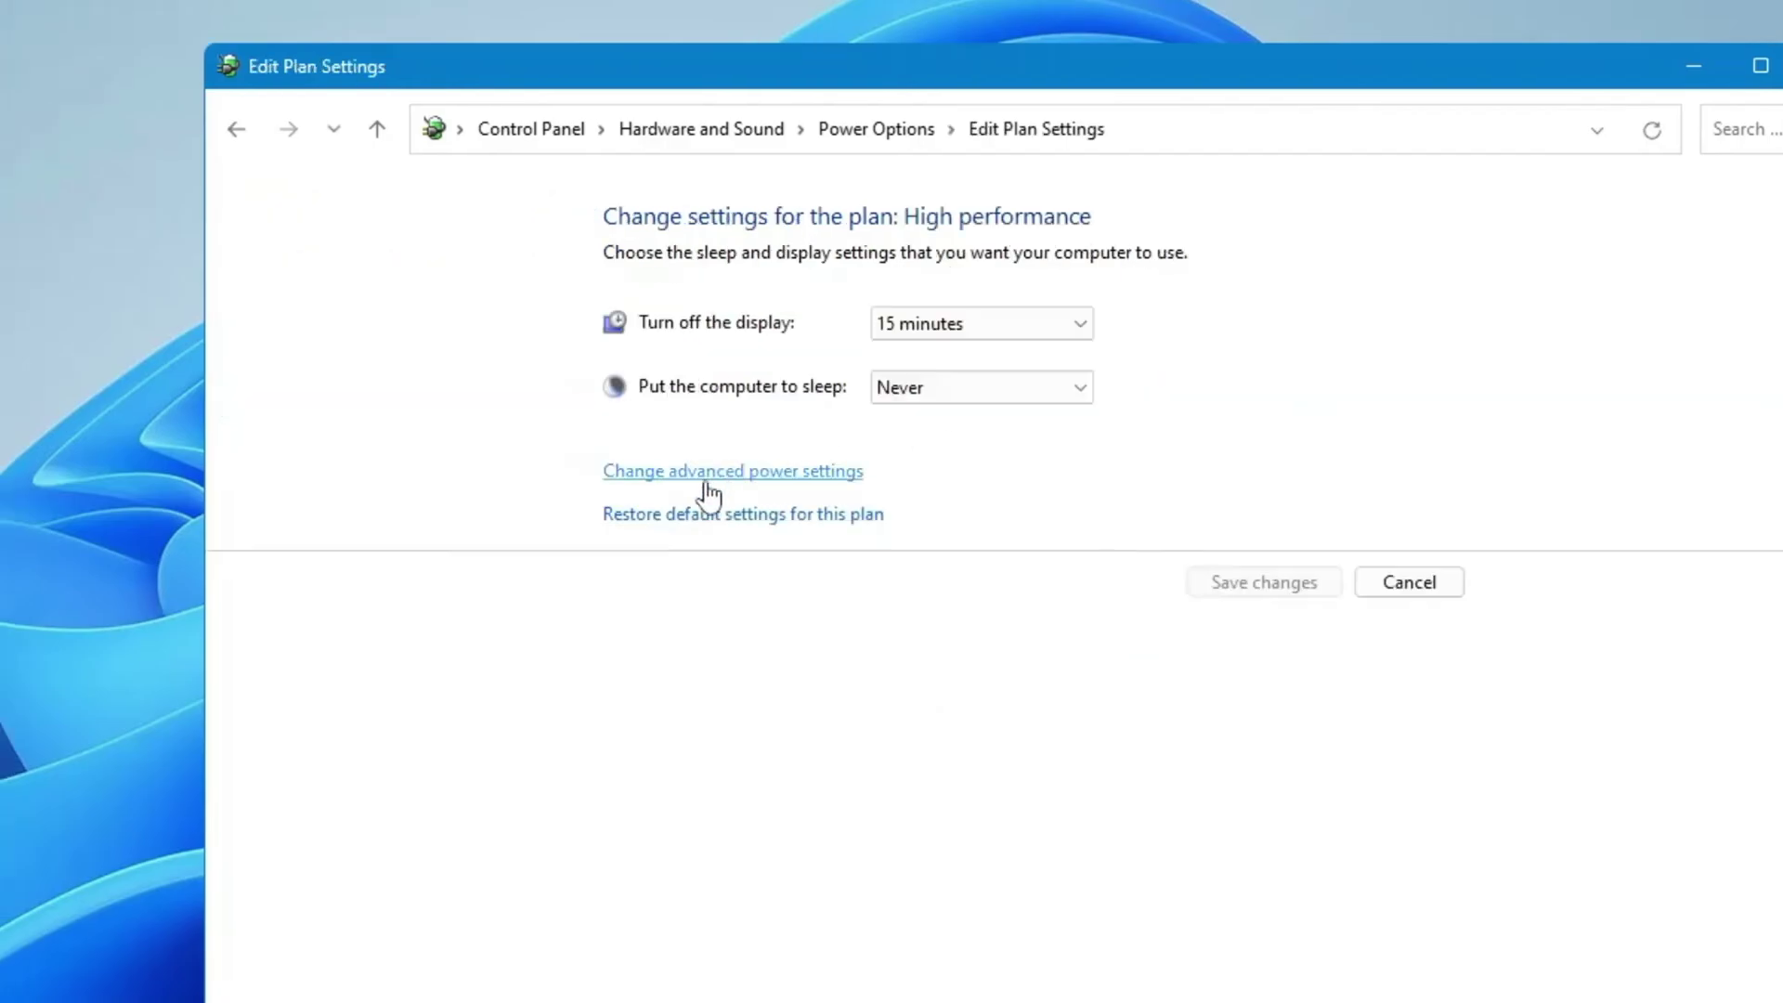
- Set PCI Express Link State Power Management to Off in the plan's advanced power settings
click(718, 480)
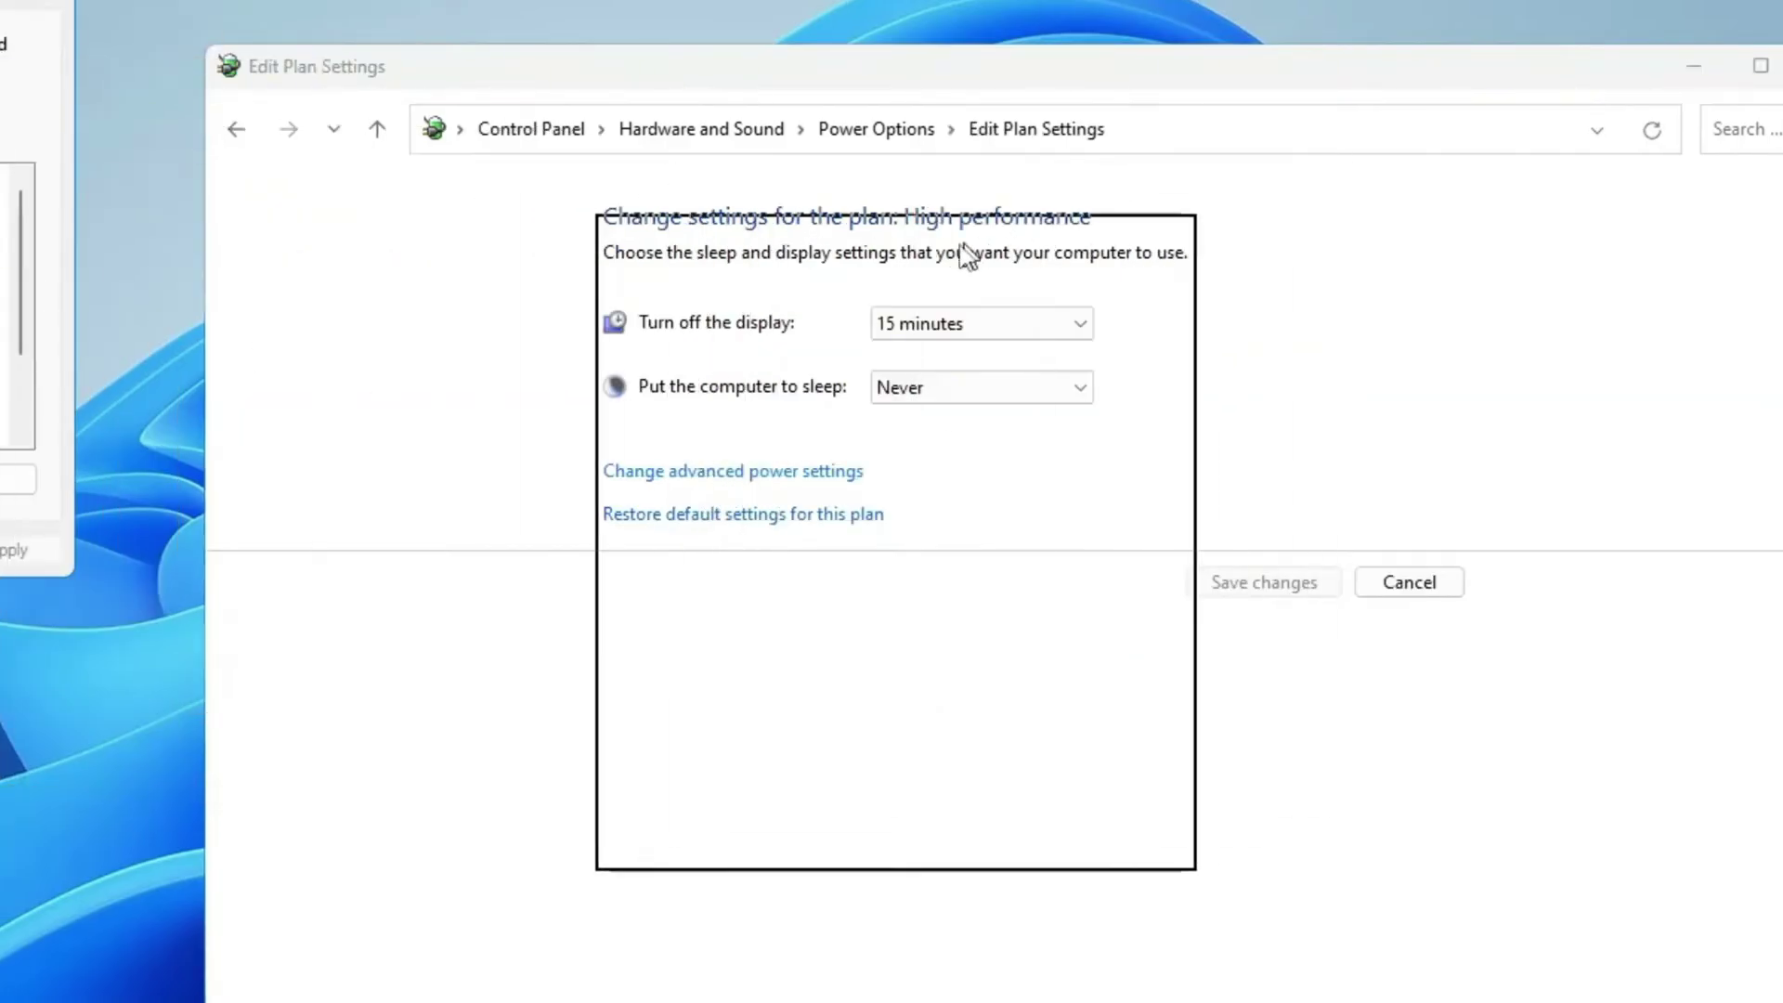
drag(9, 14, 971, 244)
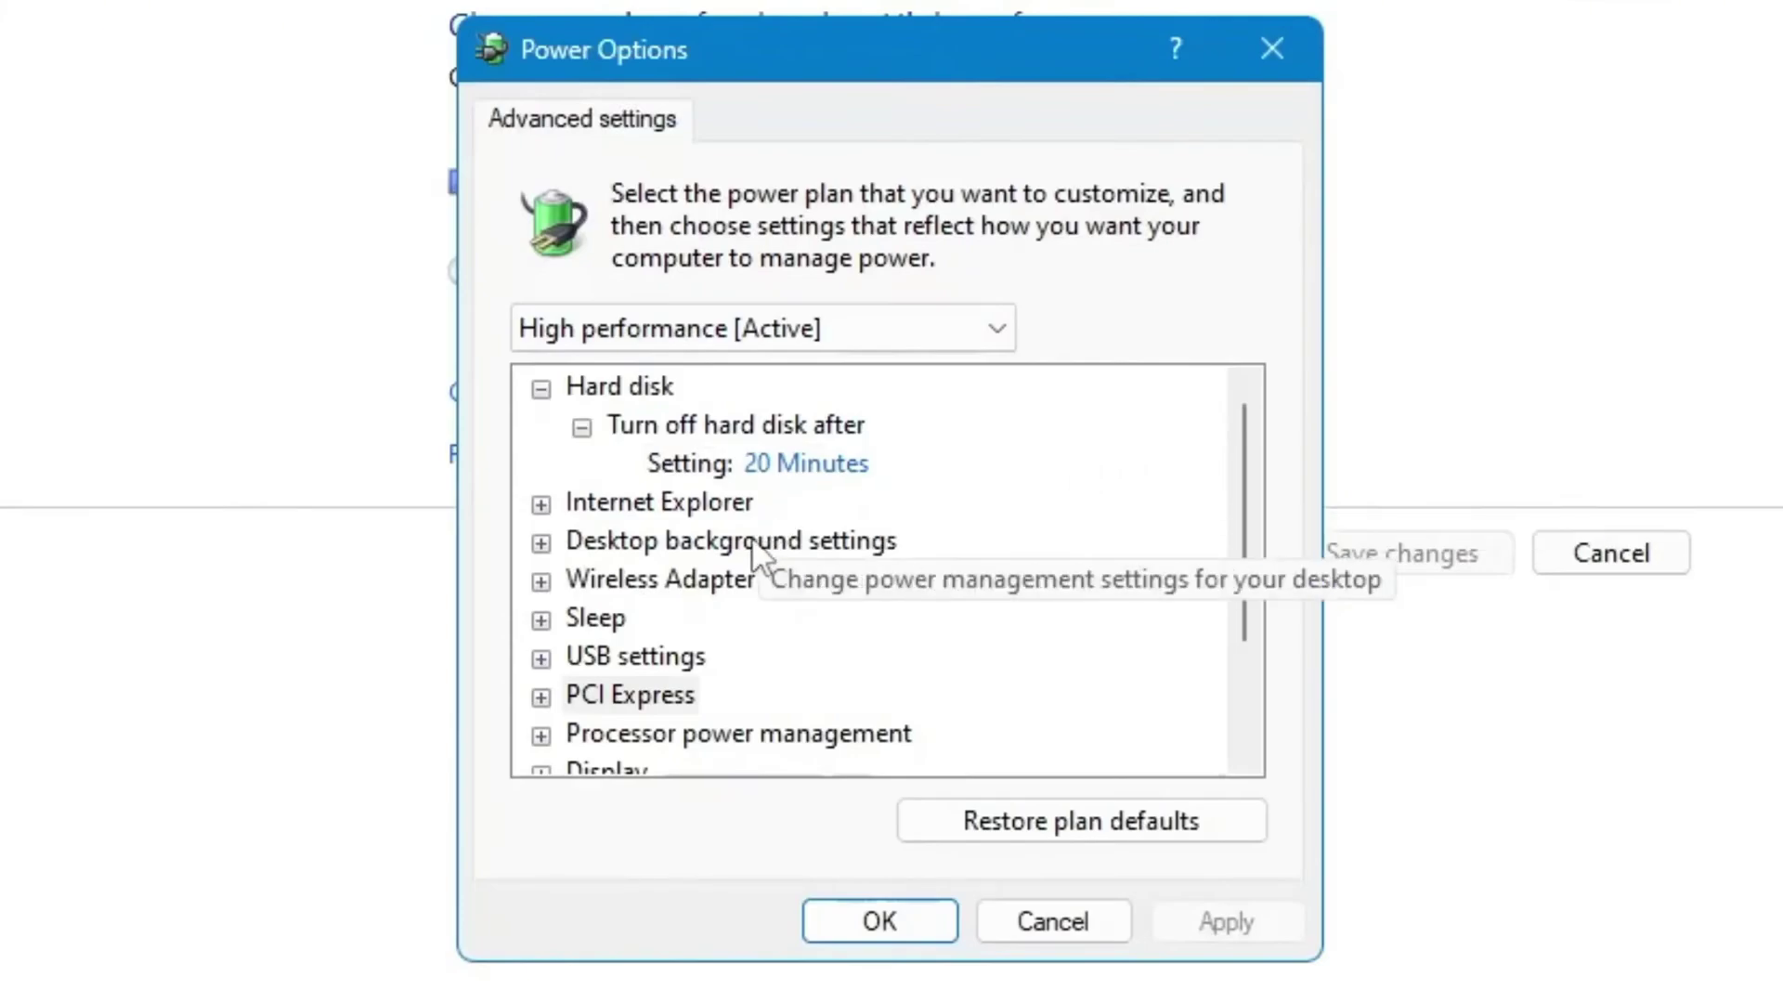
scroll(748, 552, down, 1)
click(608, 574)
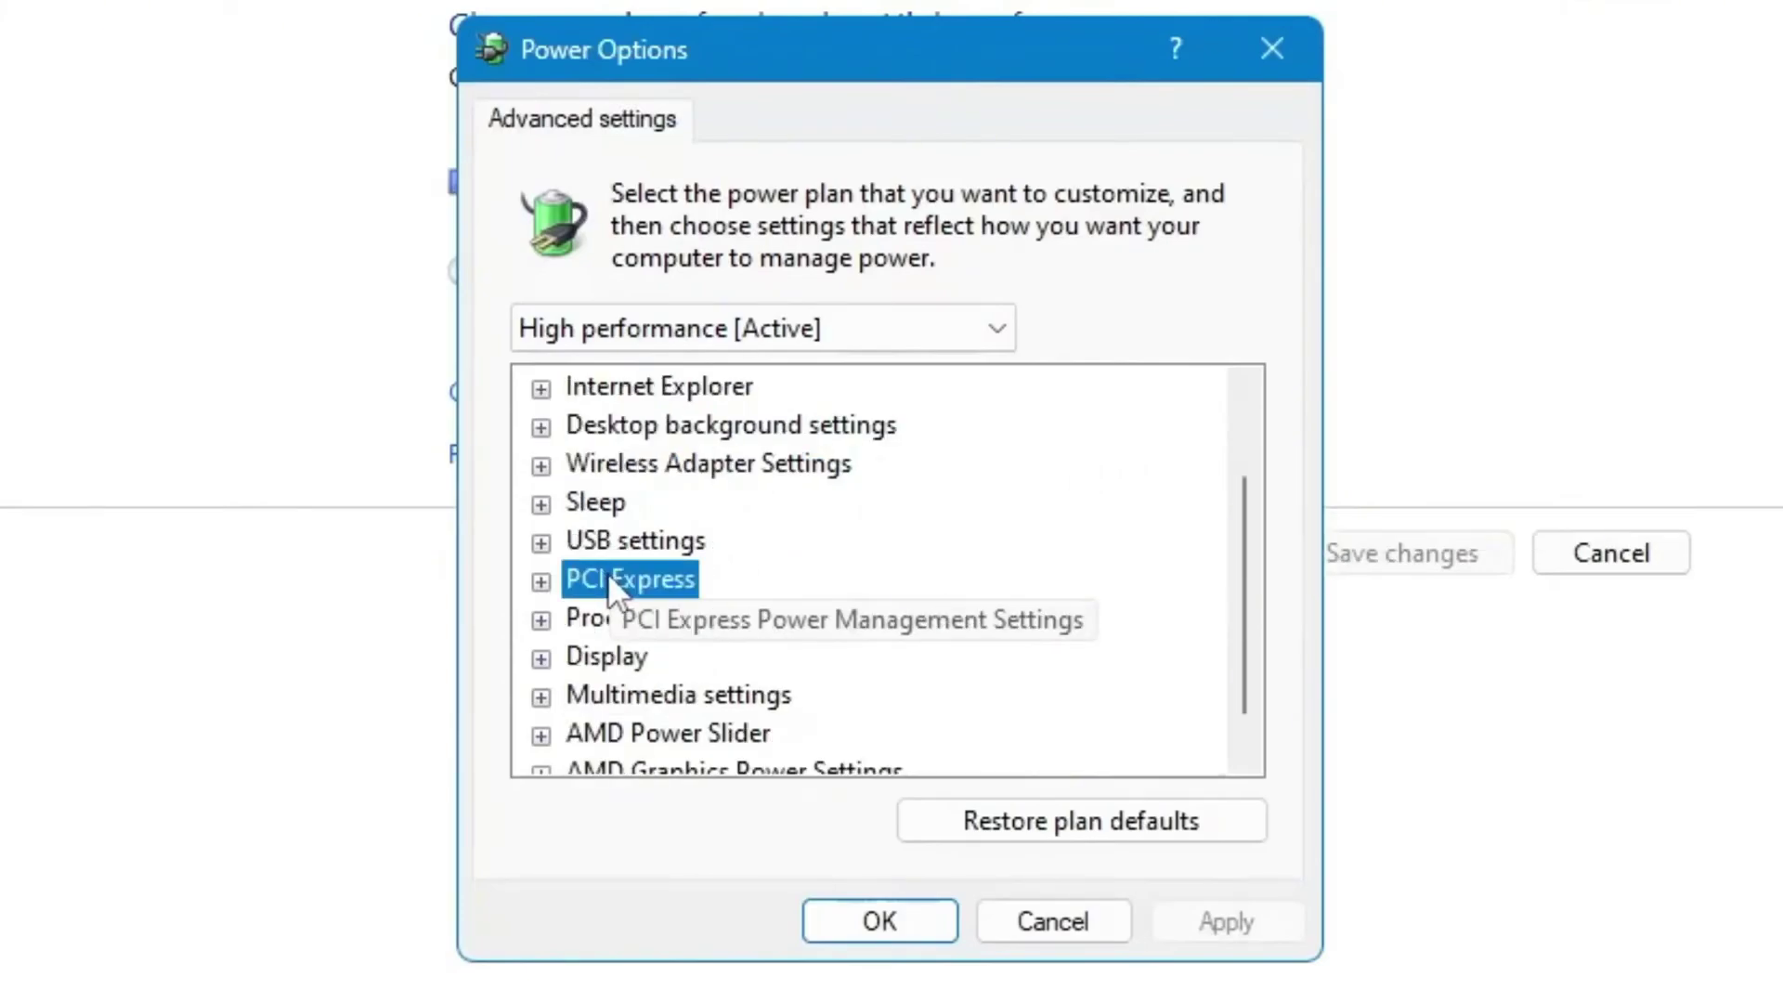
click(542, 583)
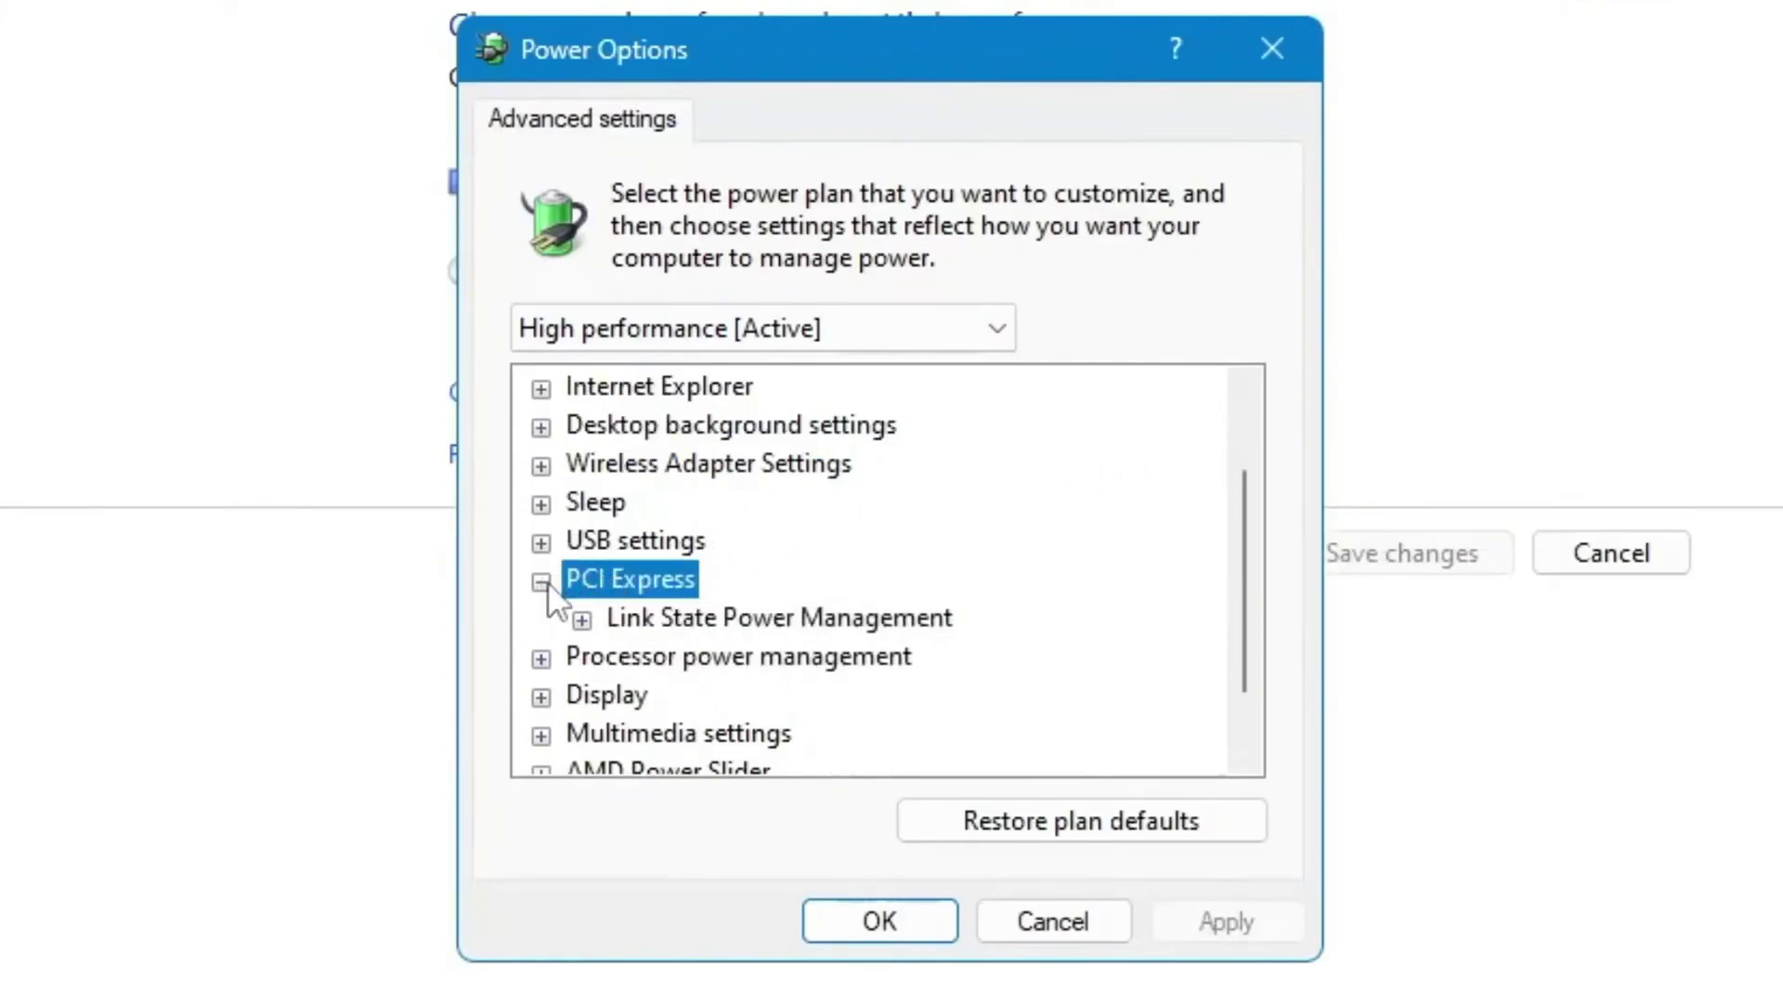
click(633, 620)
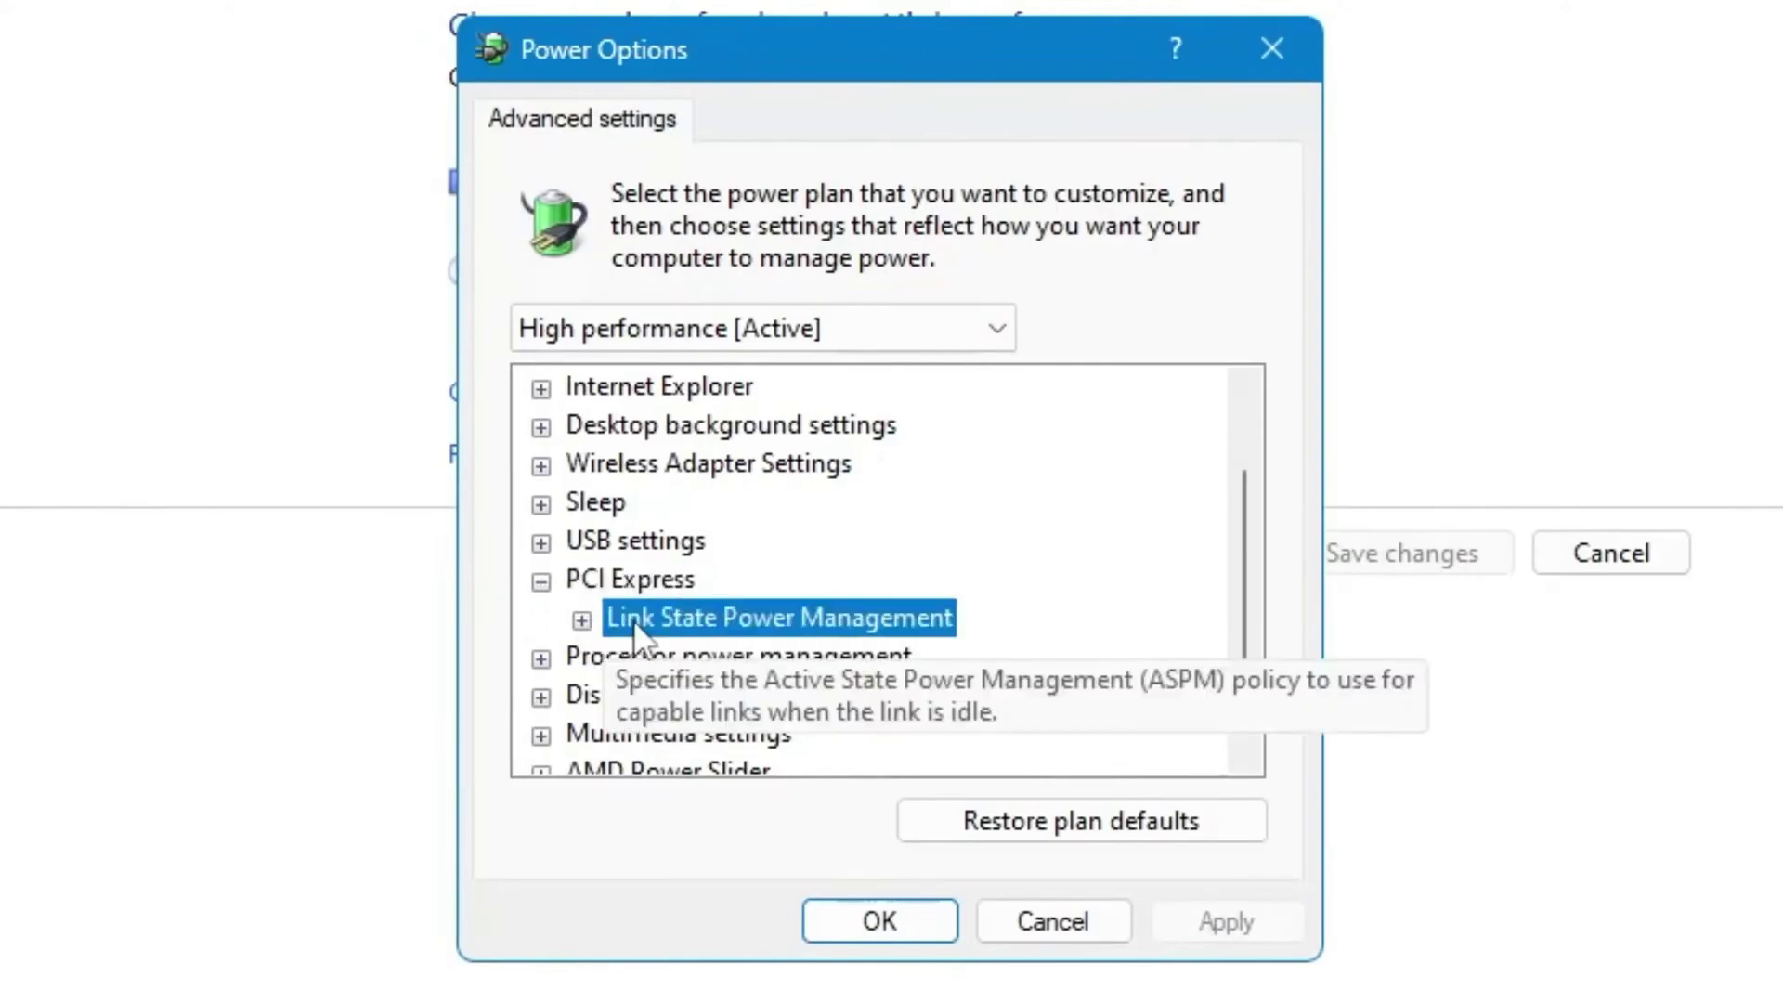
click(582, 620)
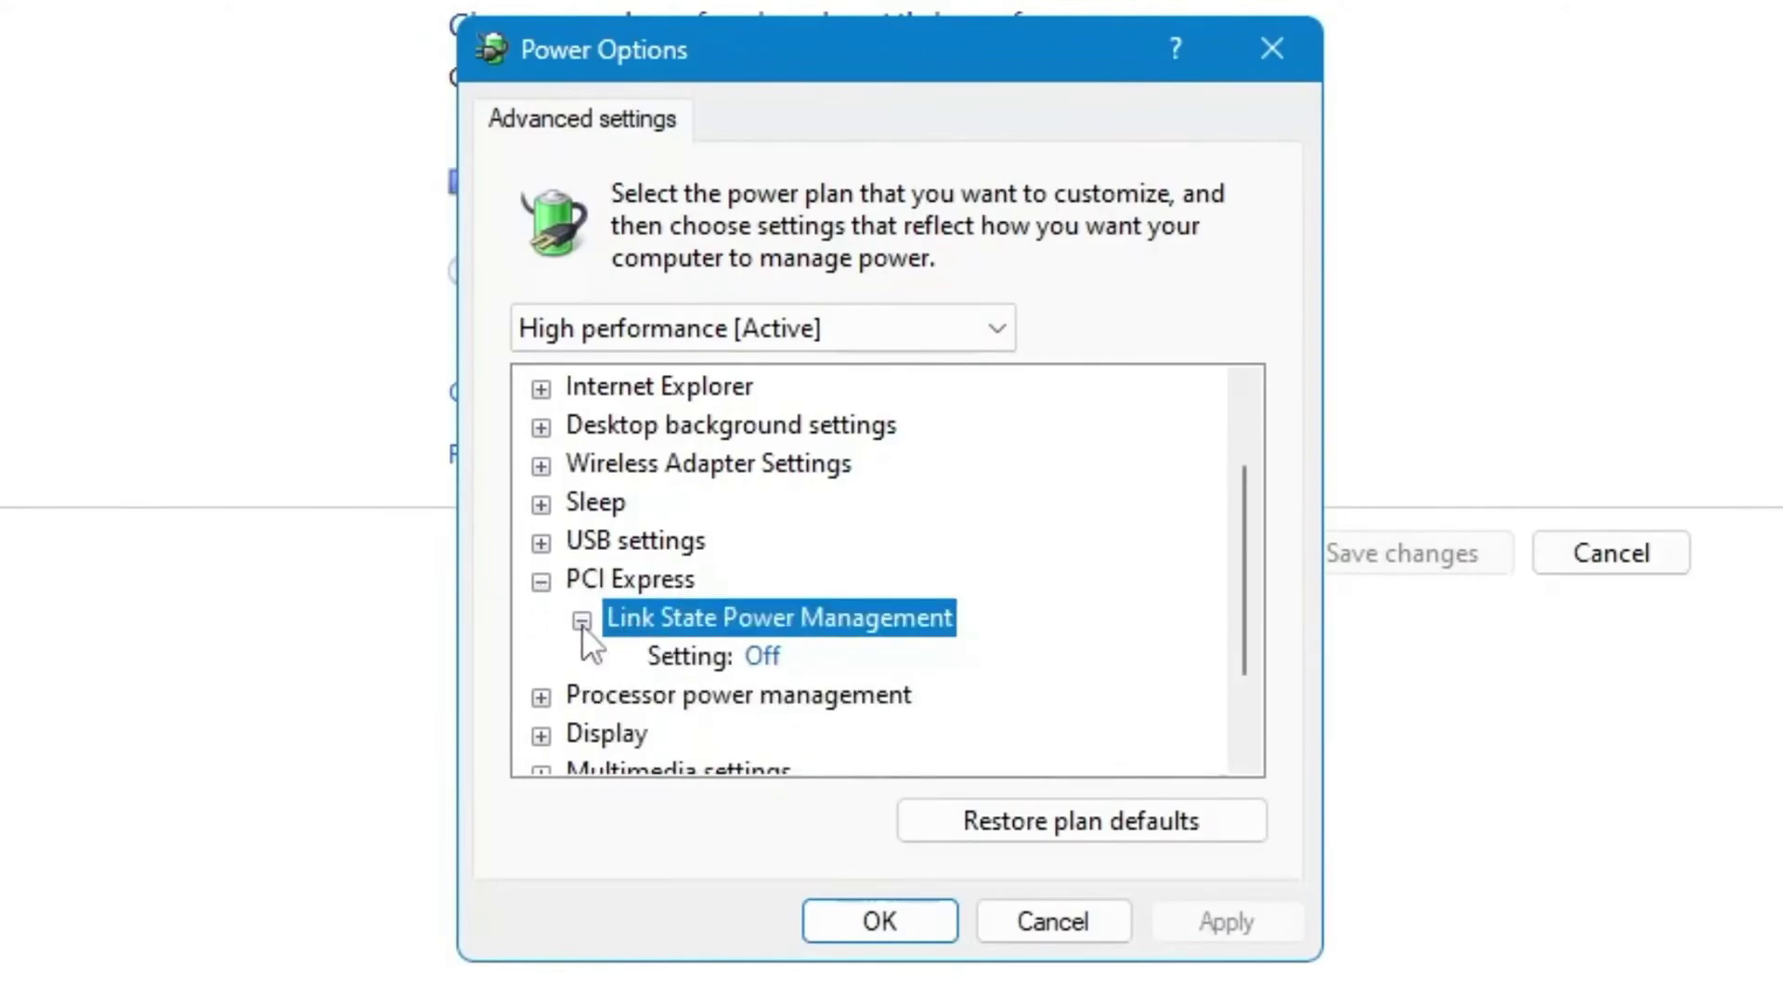
click(760, 658)
click(861, 660)
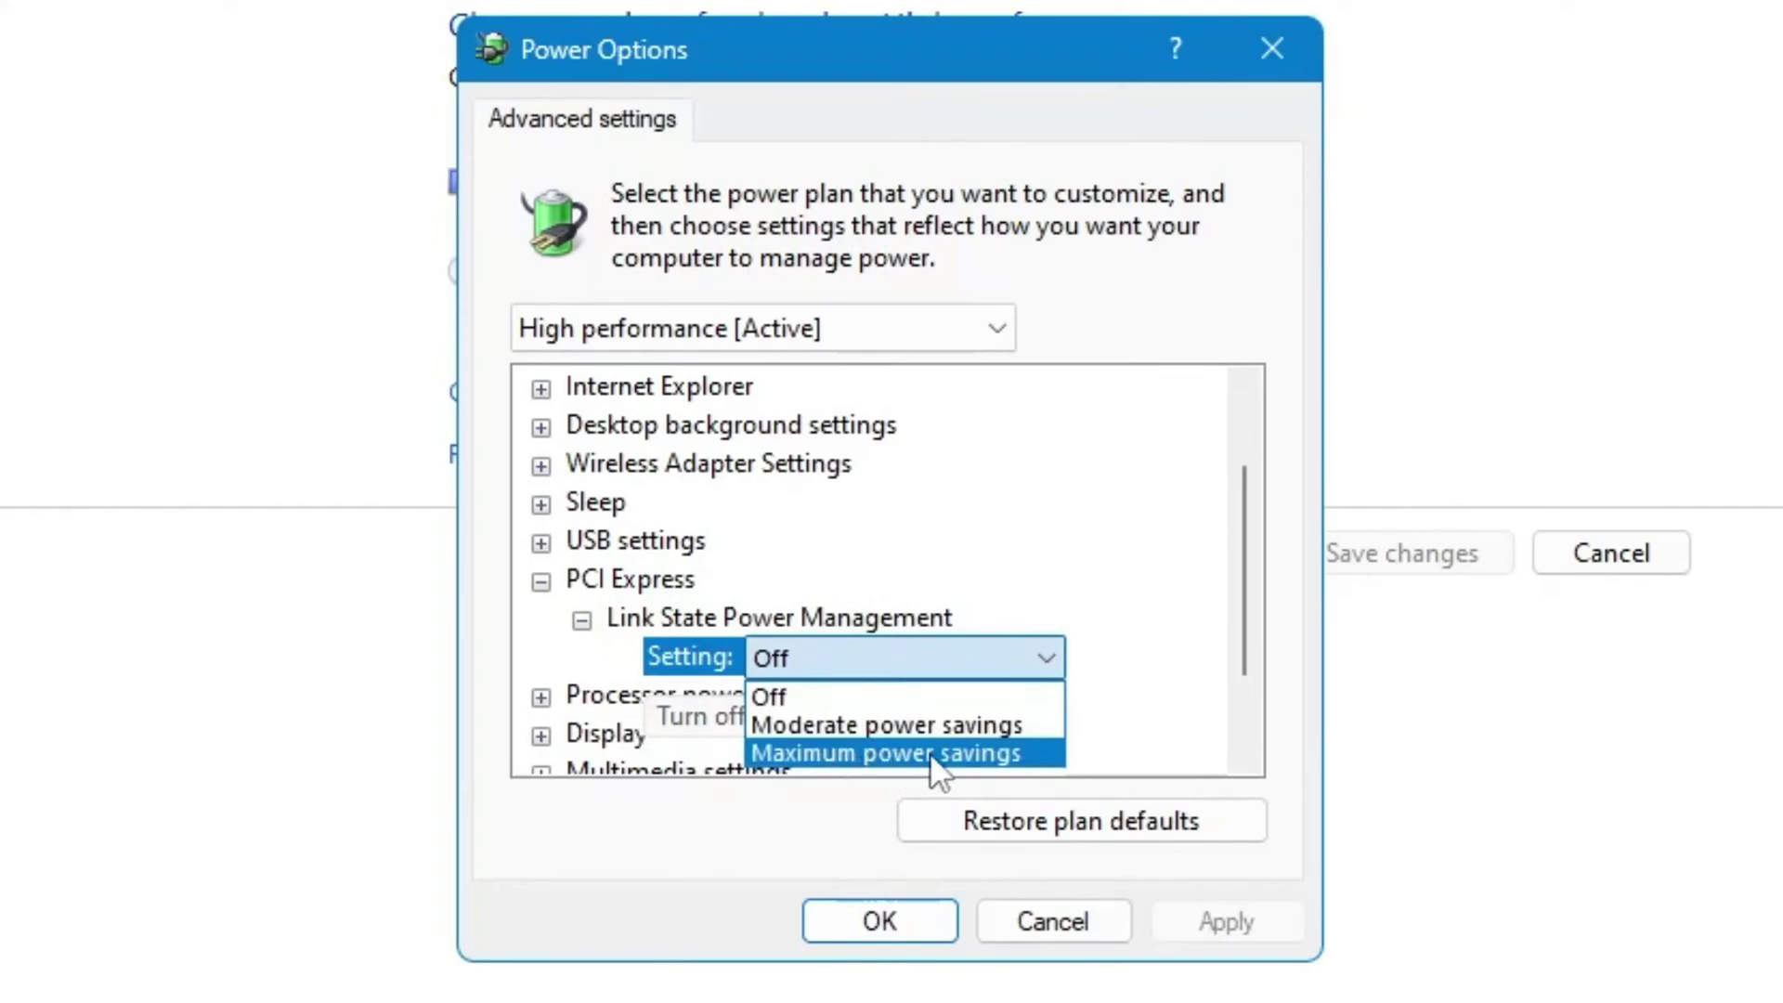
click(814, 696)
scroll(641, 683, down, 1)
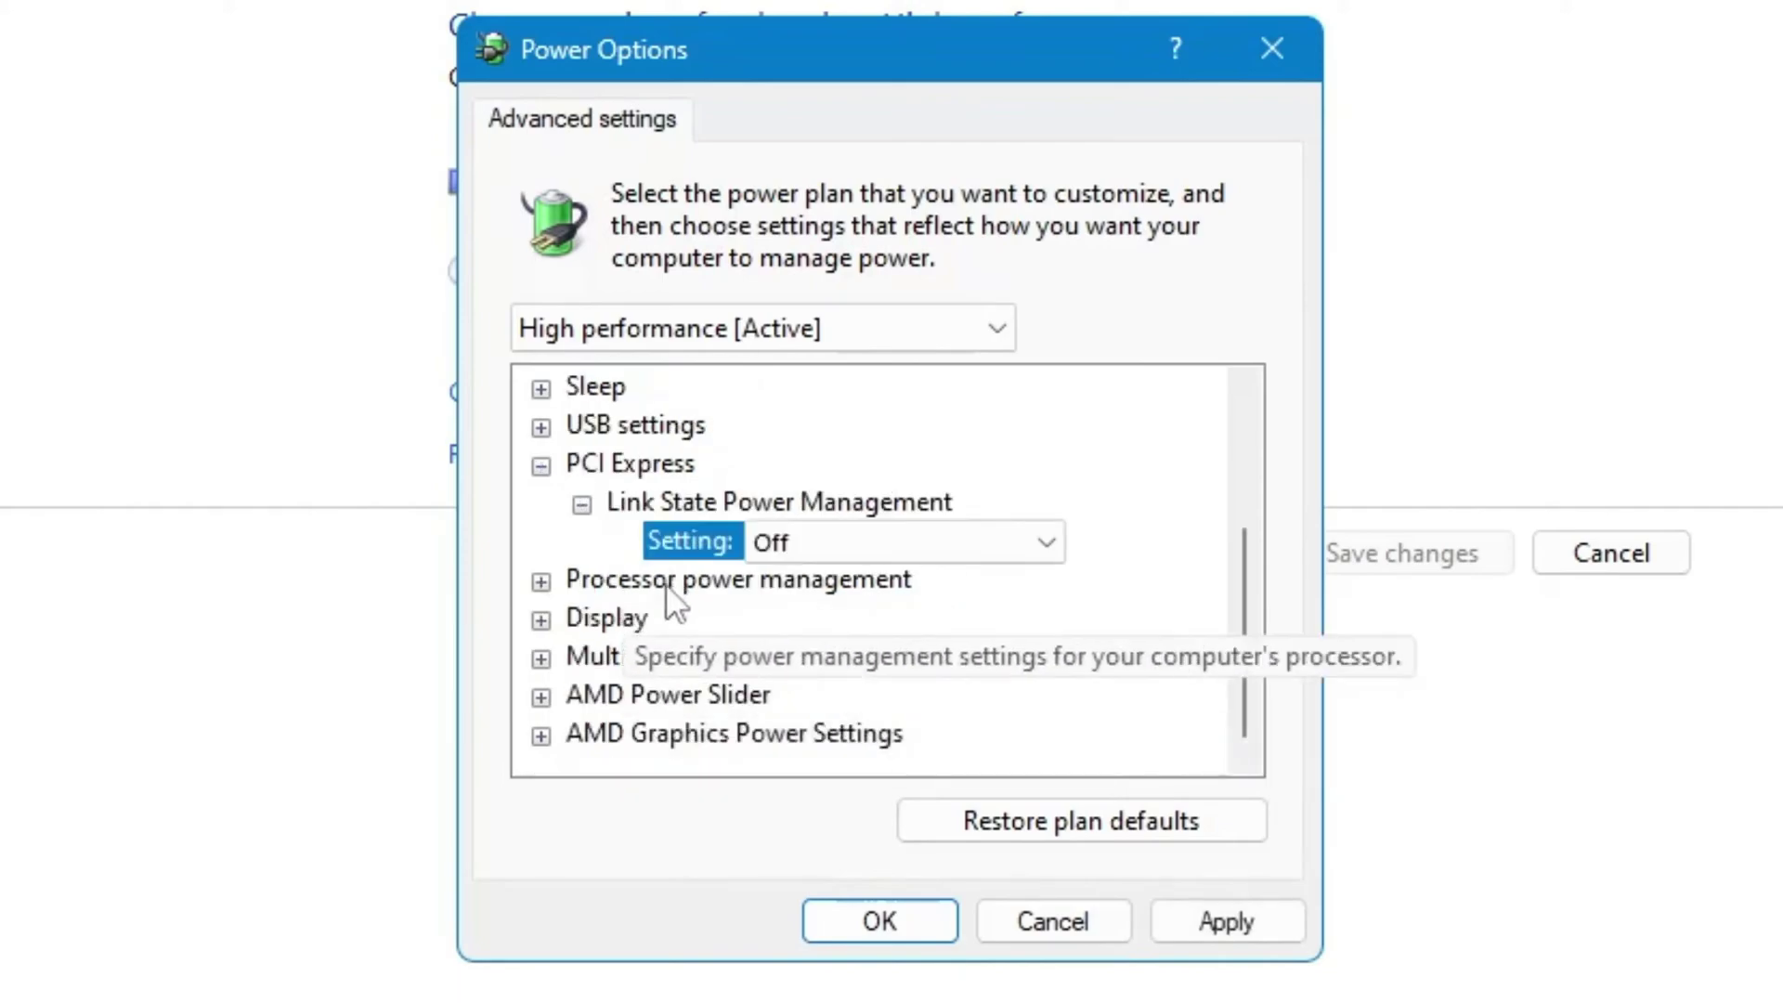
- Check processor states at 0% minimum and 100% maximum, then apply the power plan
click(540, 583)
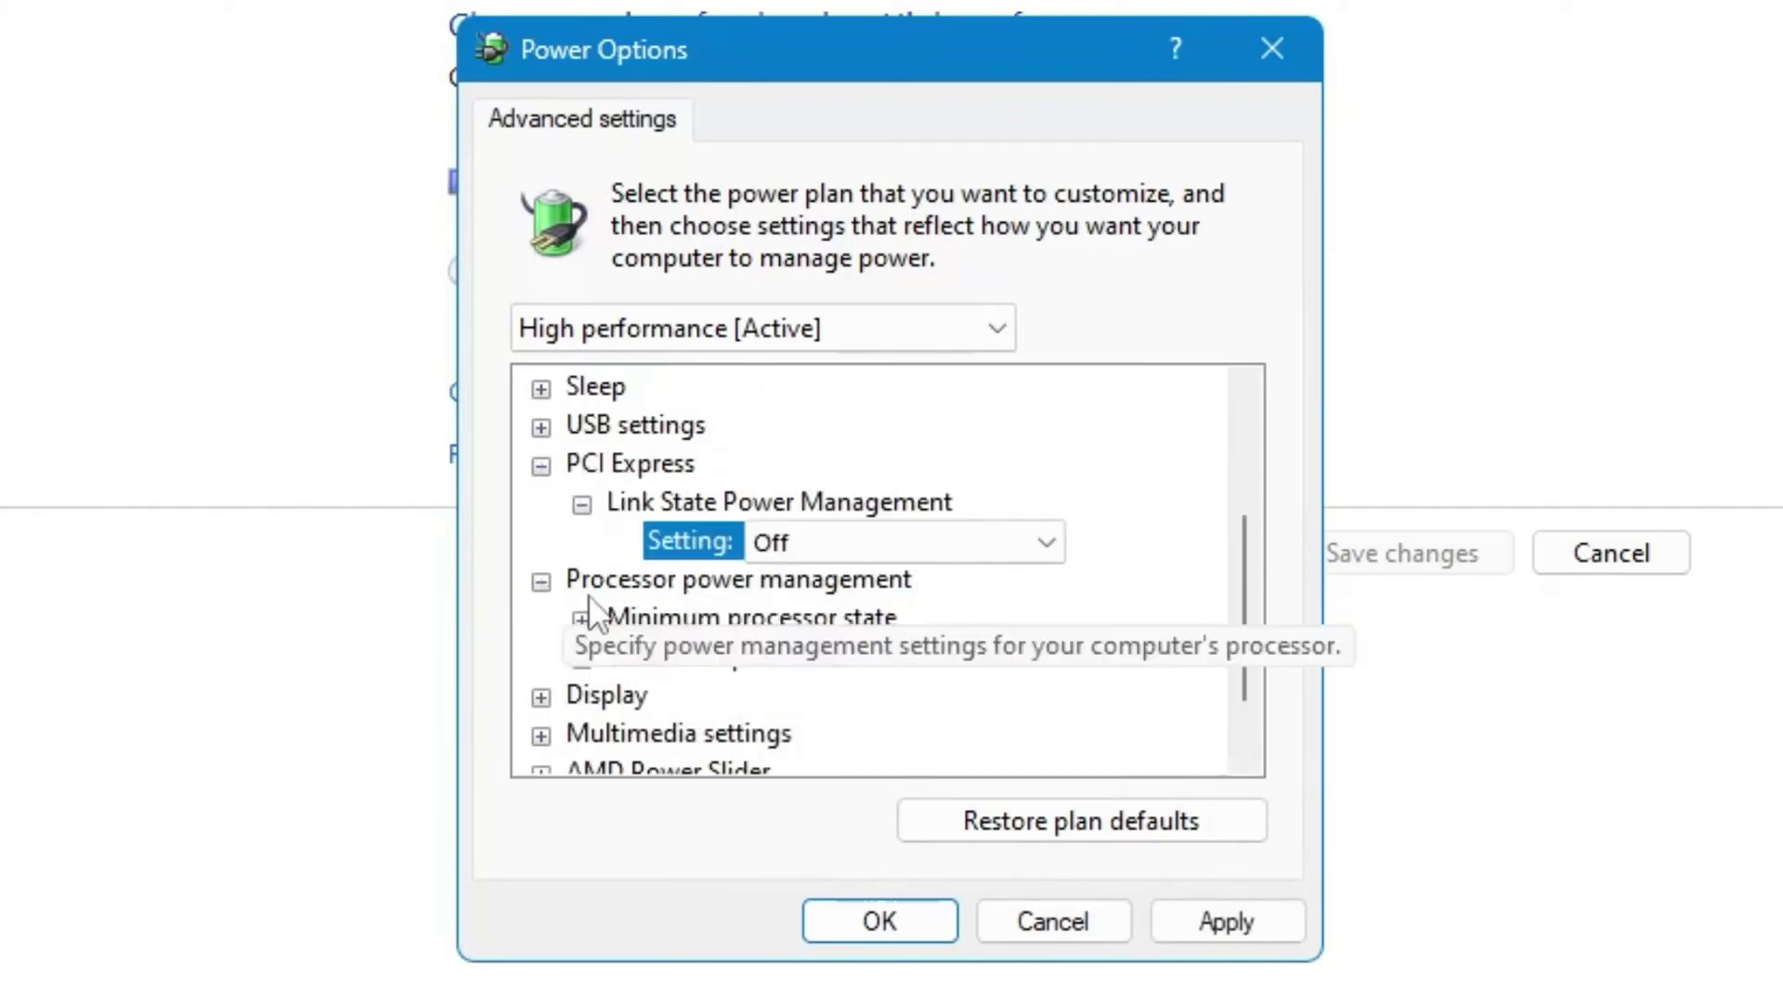
scroll(591, 614, down, 1)
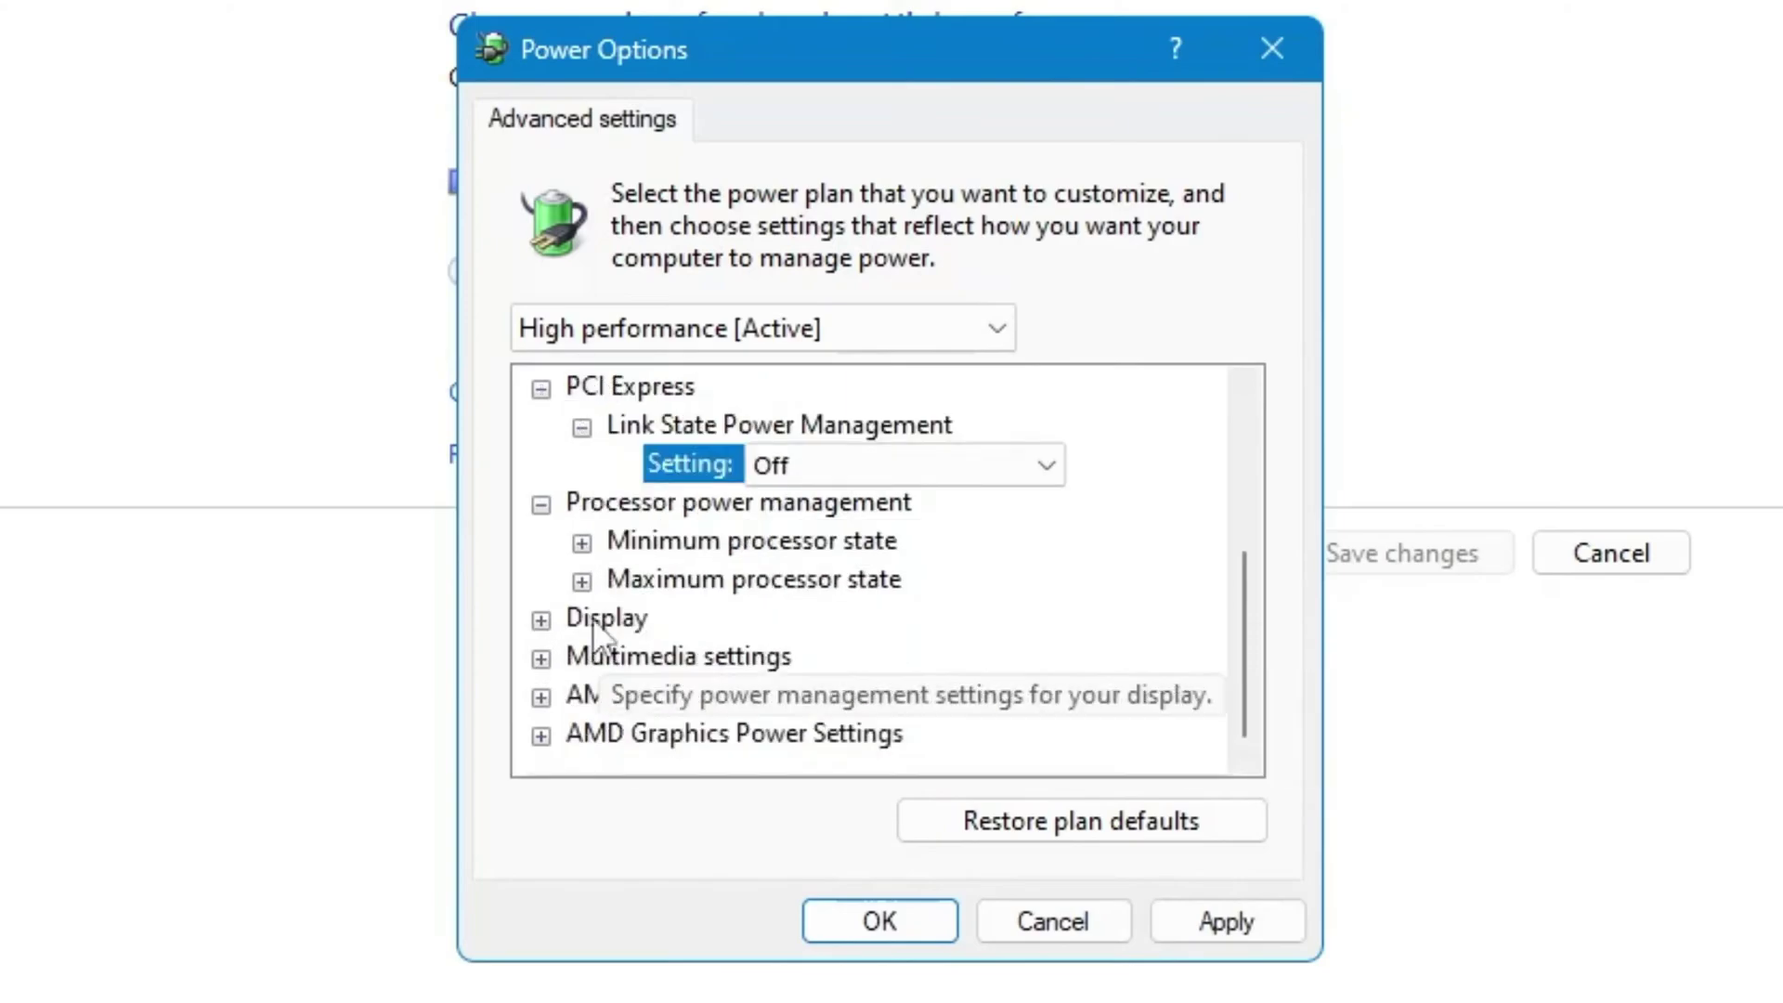
click(583, 544)
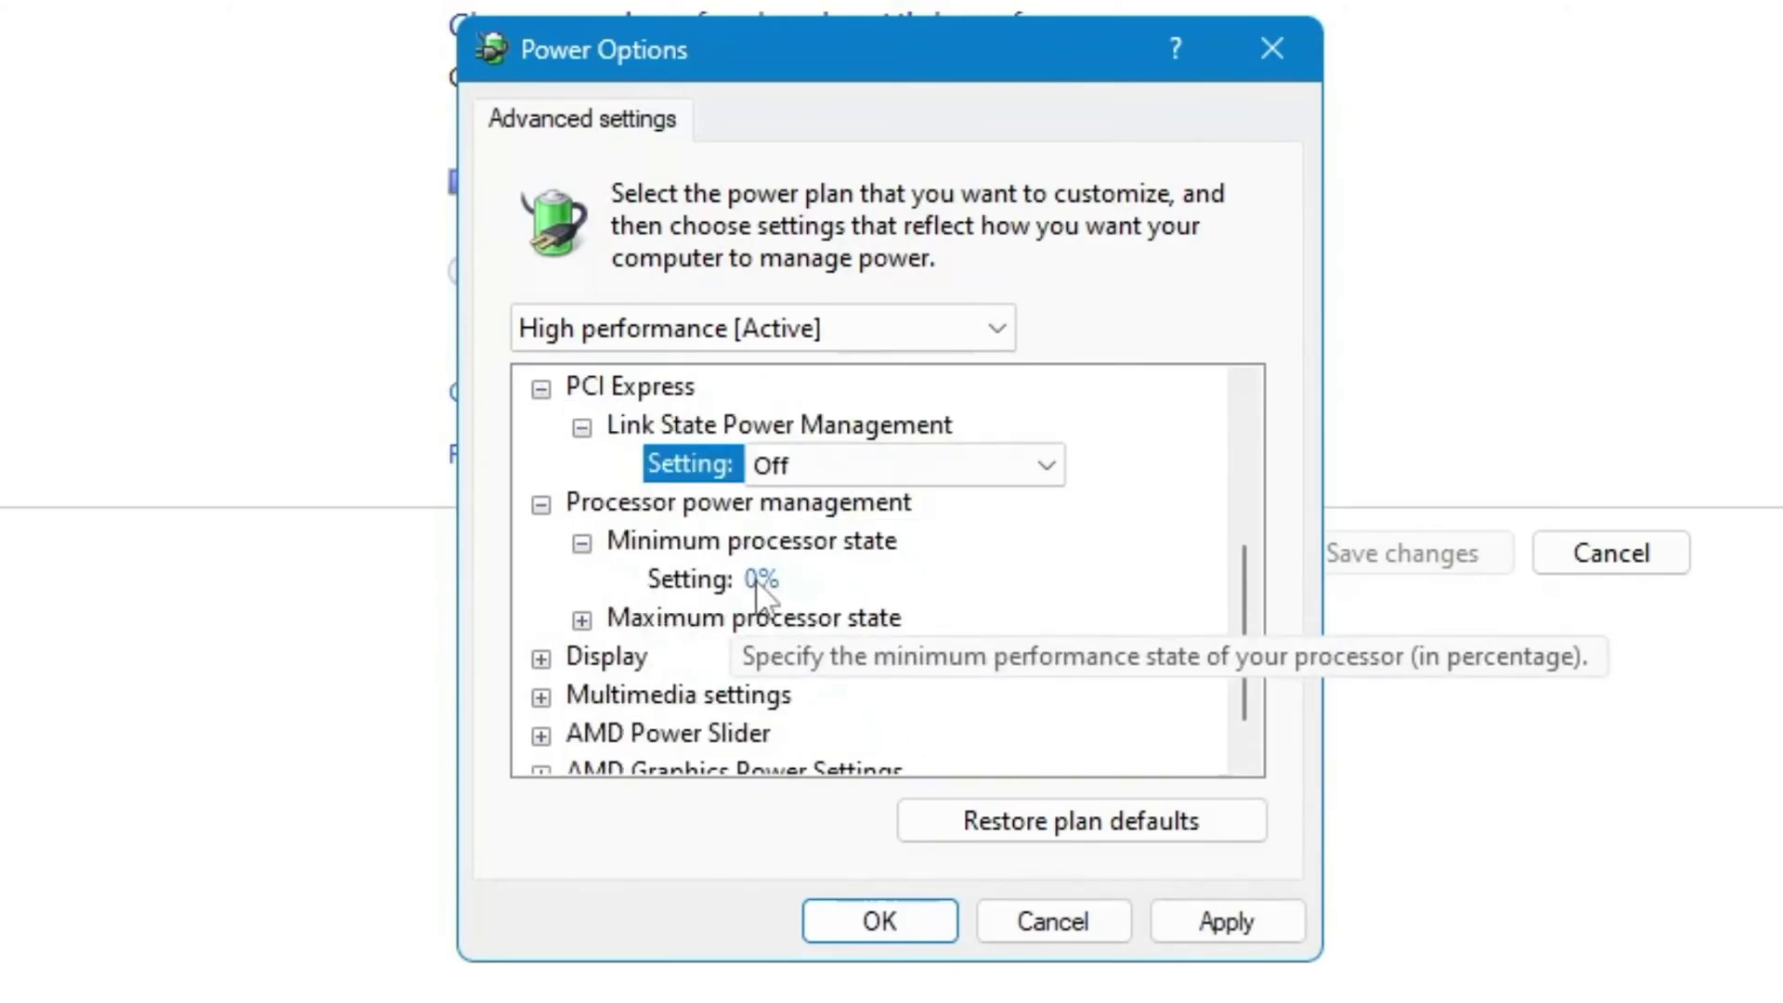
click(582, 620)
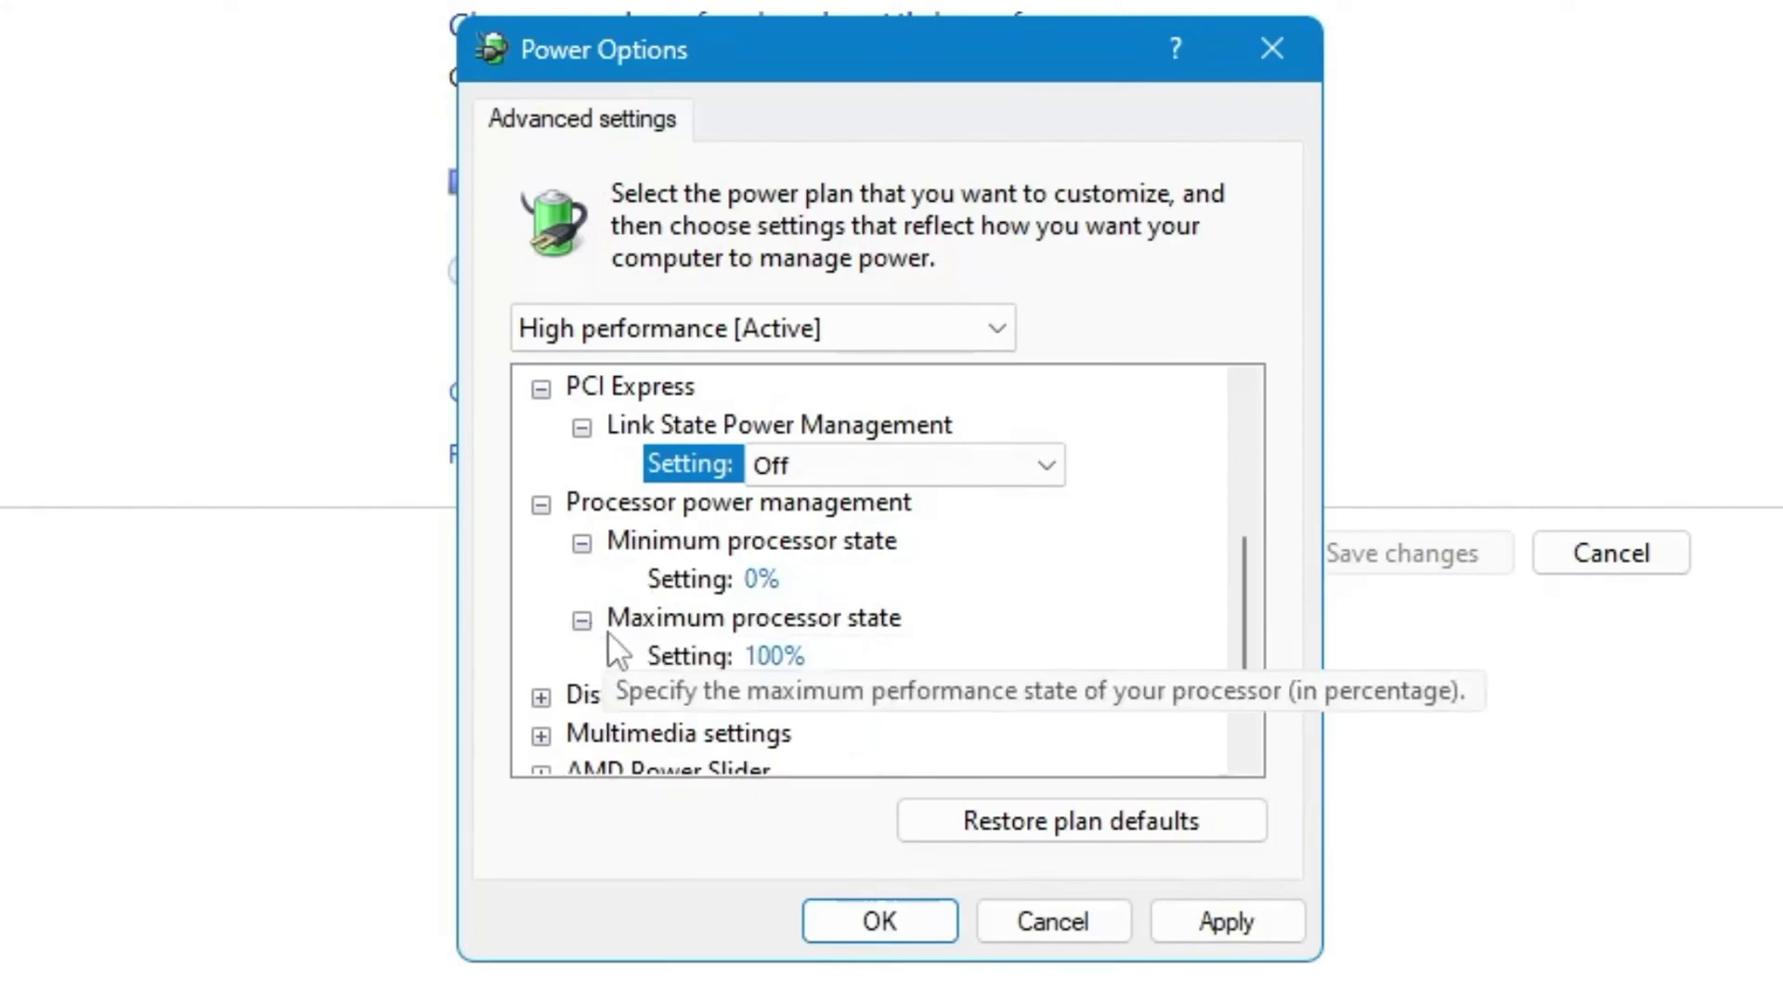
click(787, 661)
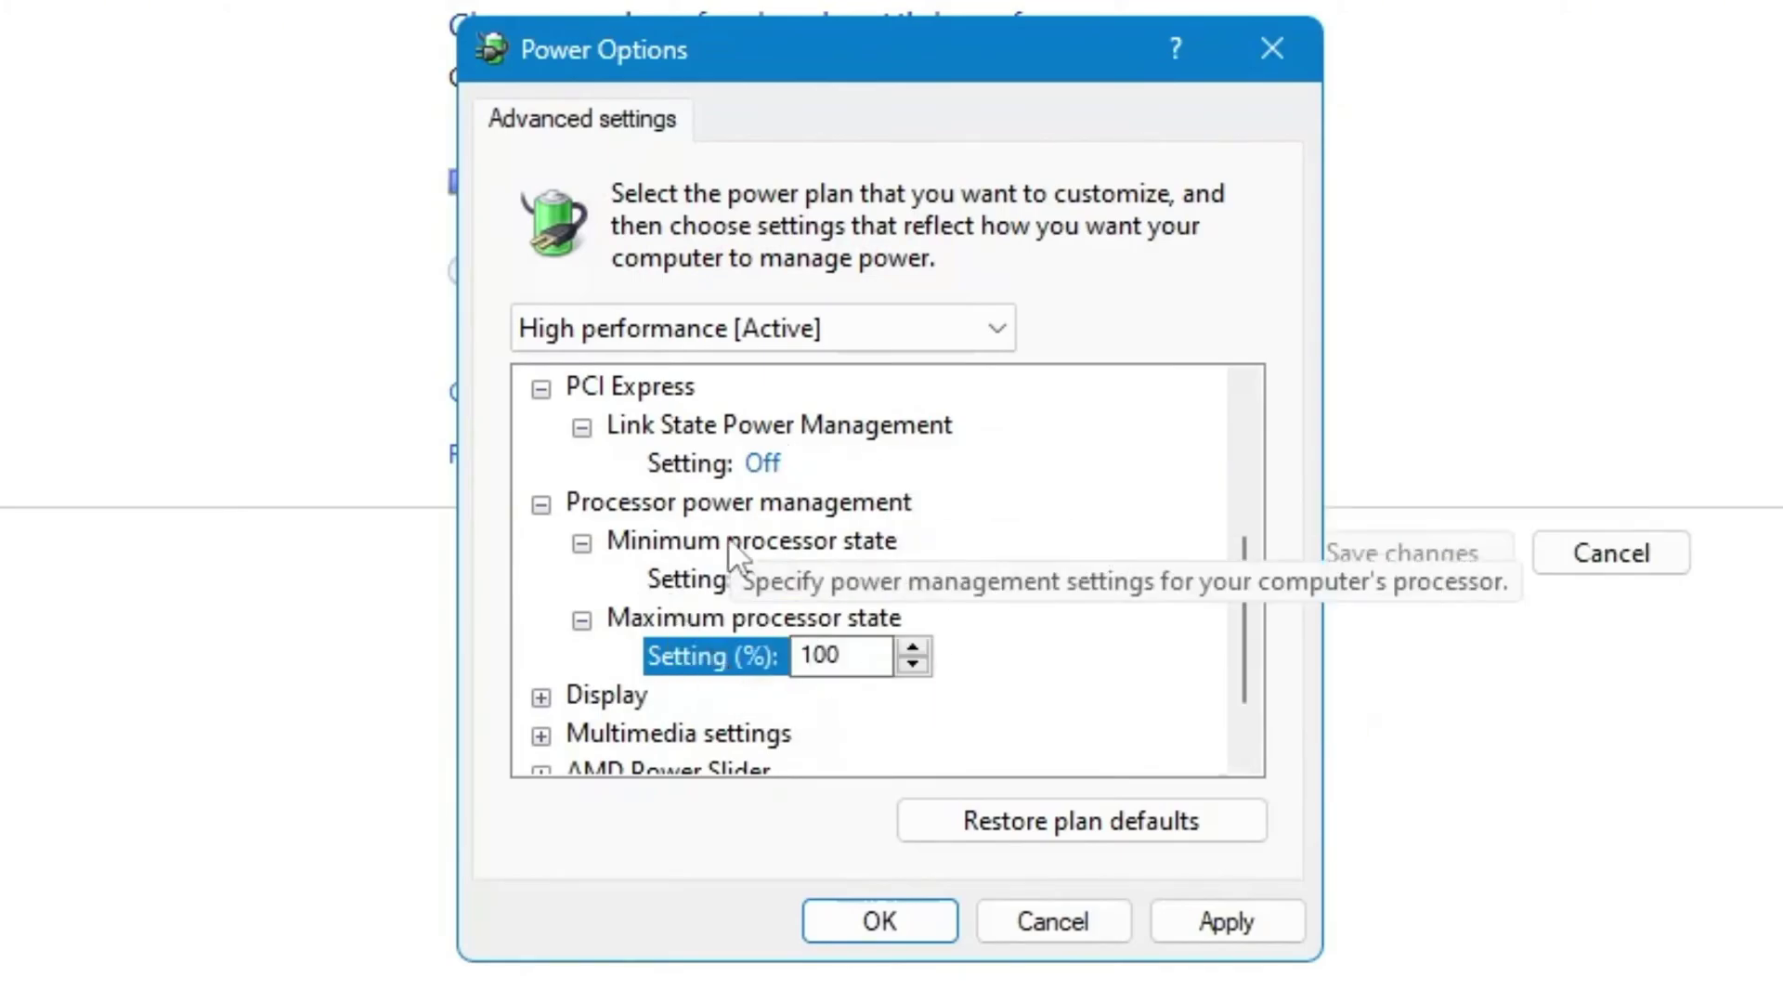
click(1207, 922)
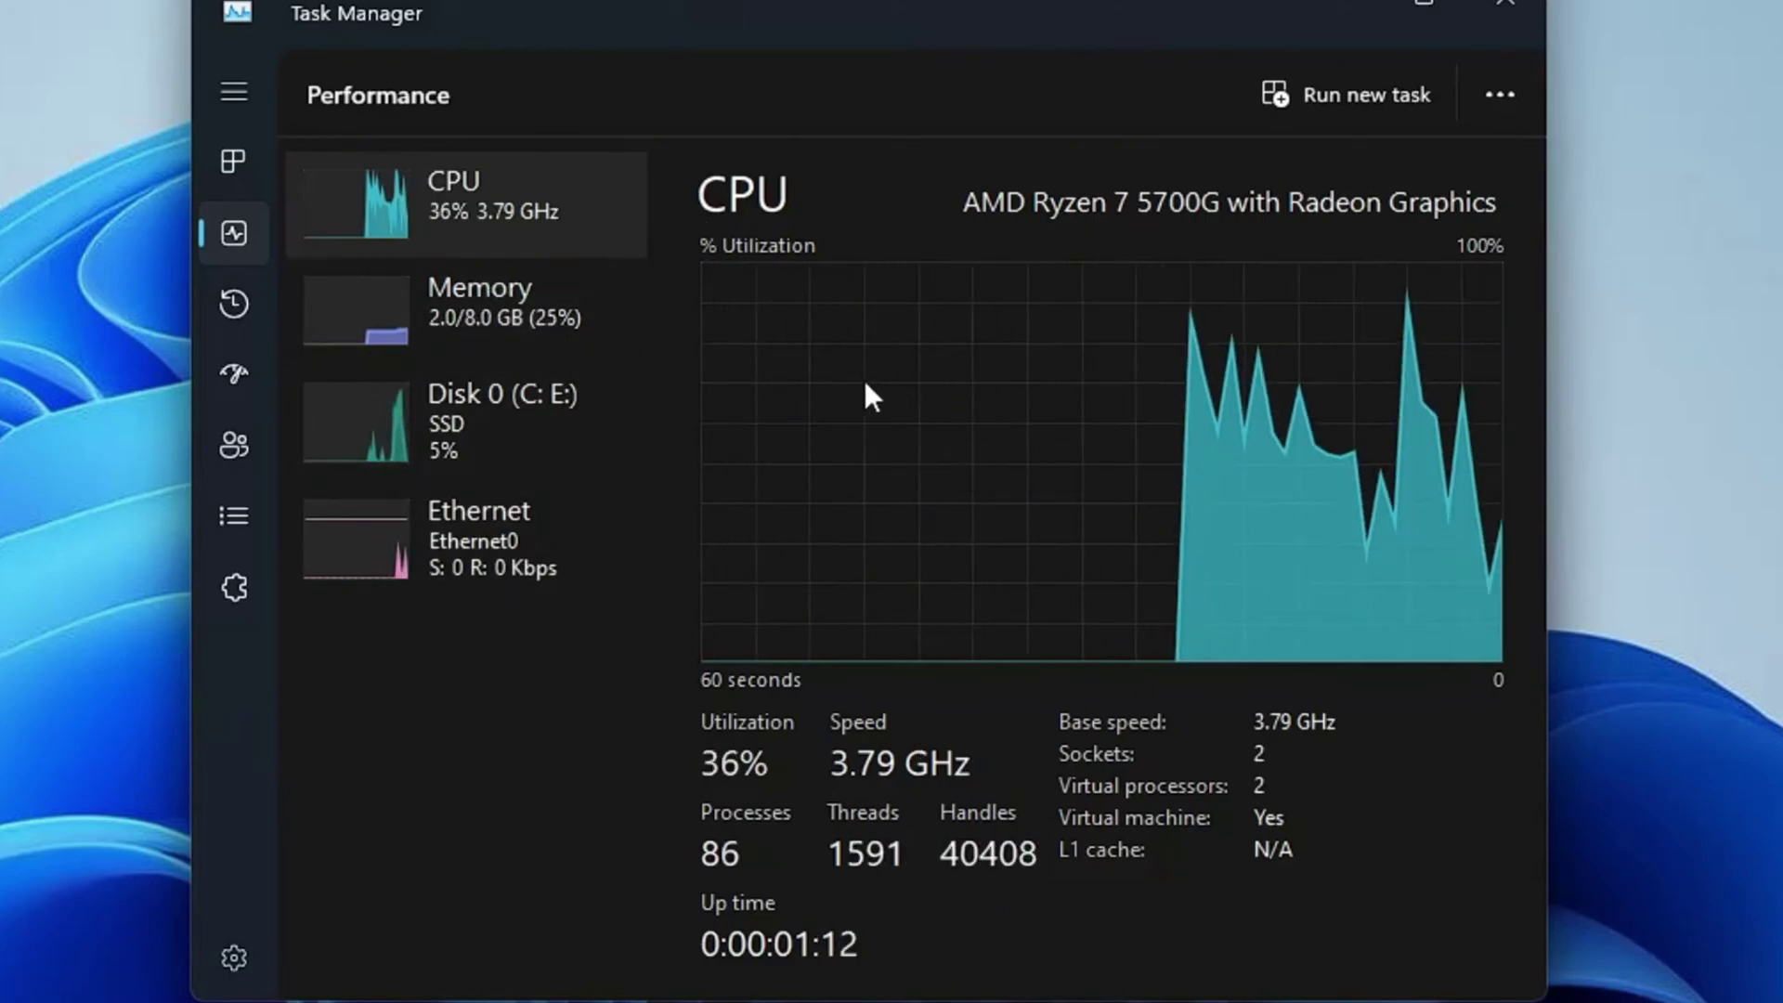
- Close Task Manager after watching the CPU performance graph
click(1499, 7)
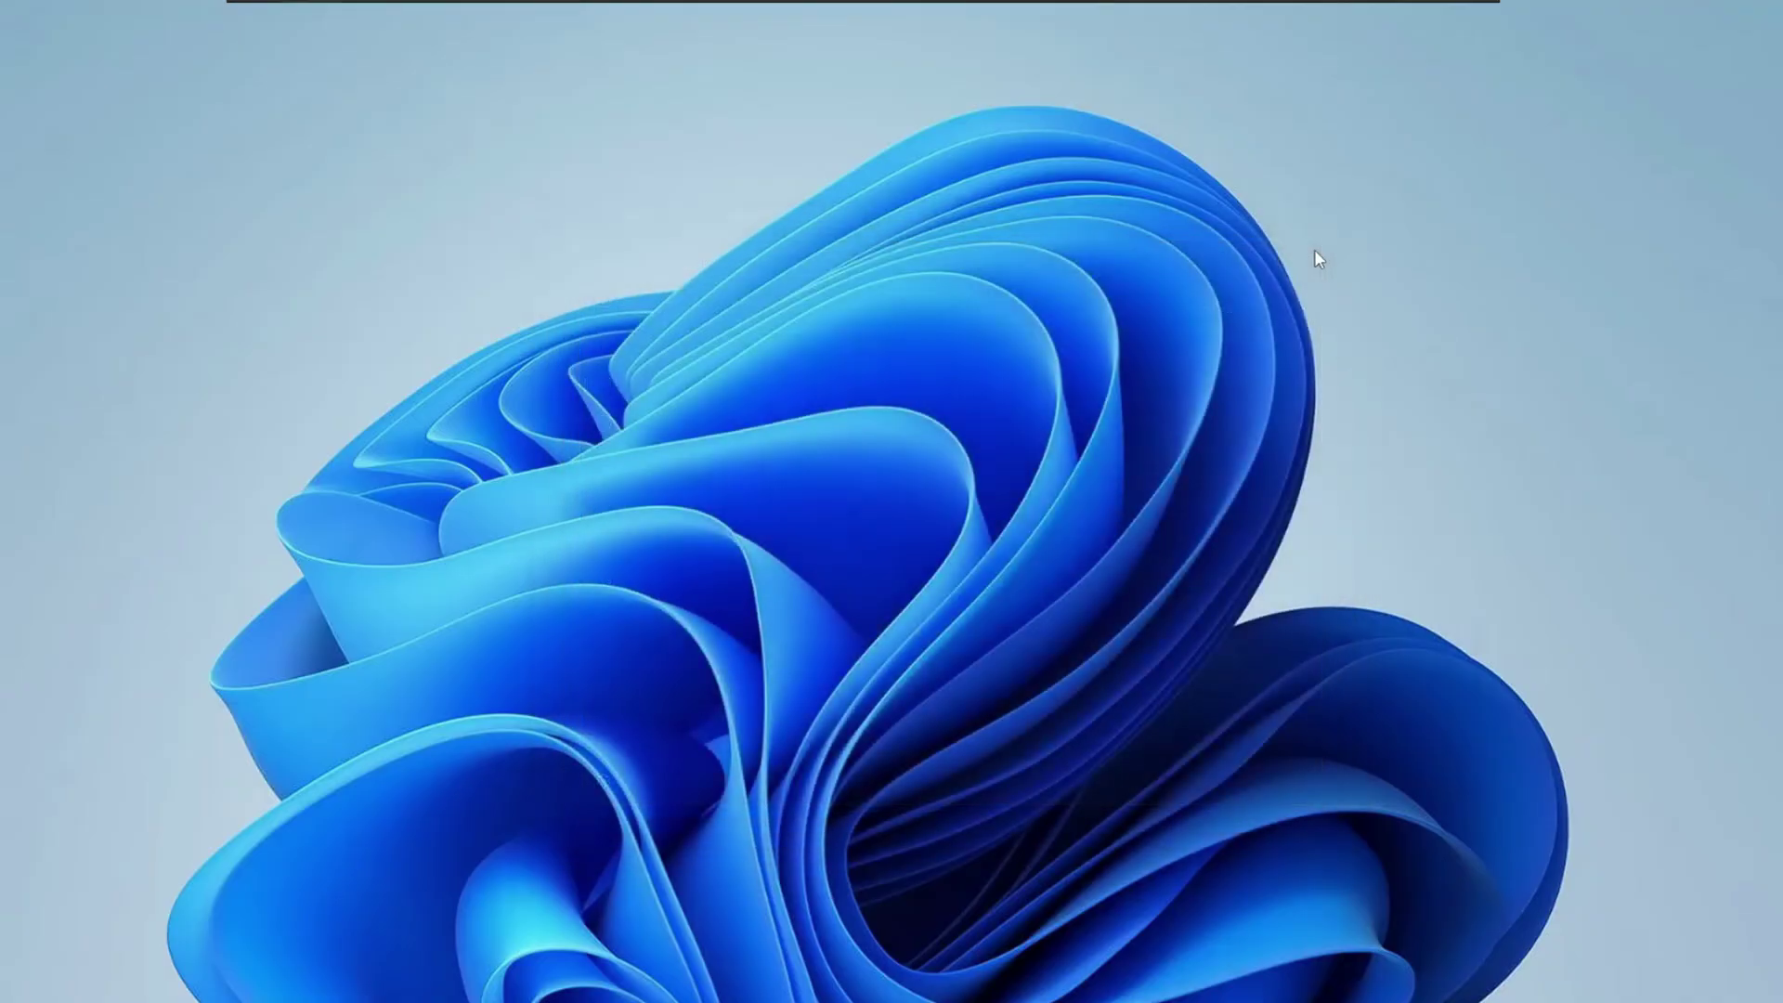